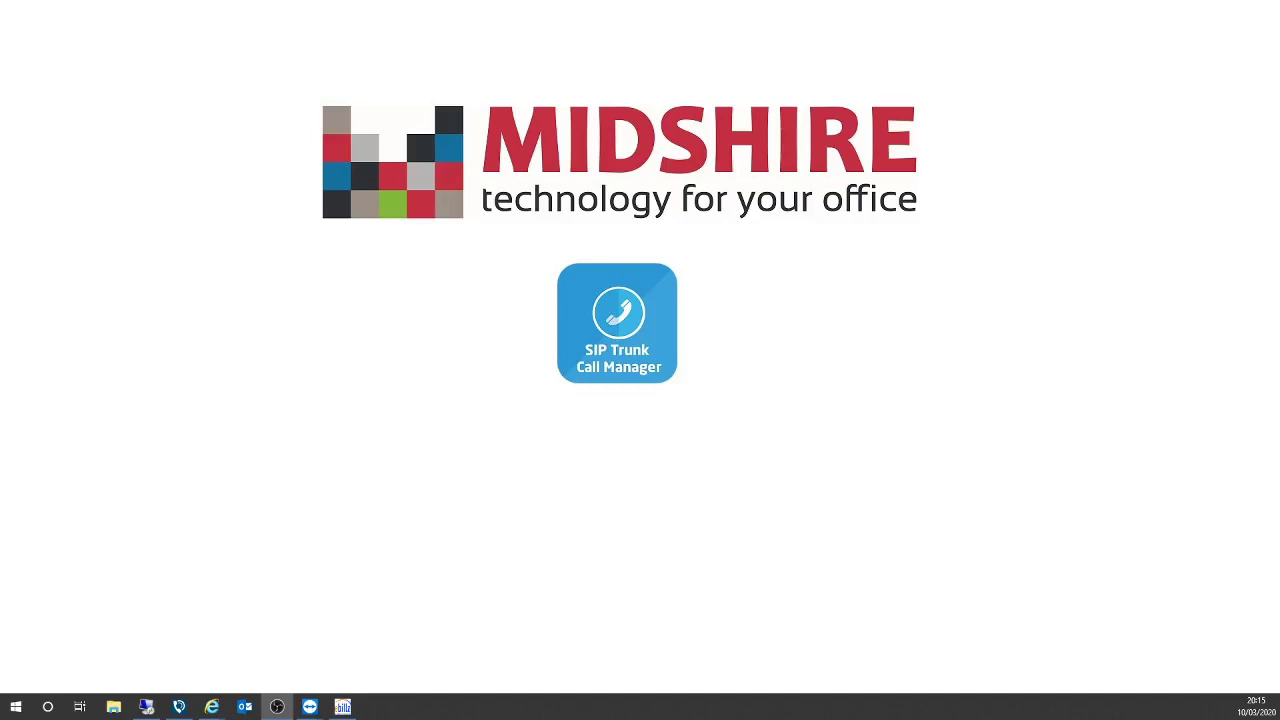
Bring up the Midshire SIP Trunk Call Manager guide in Internet Explorer and scroll to 'How do I access it?'.
{"action": "mouse_move", "coordinate": [211, 706]}
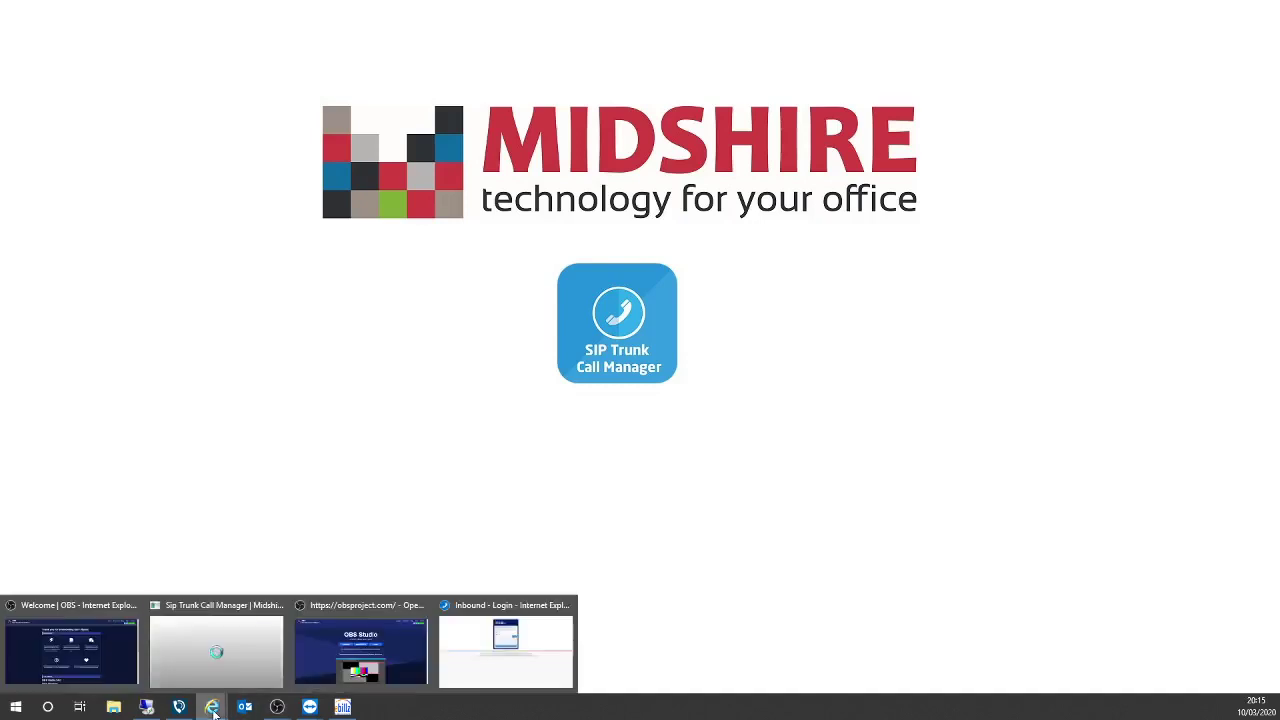
{"action": "left_click", "coordinate": [216, 650]}
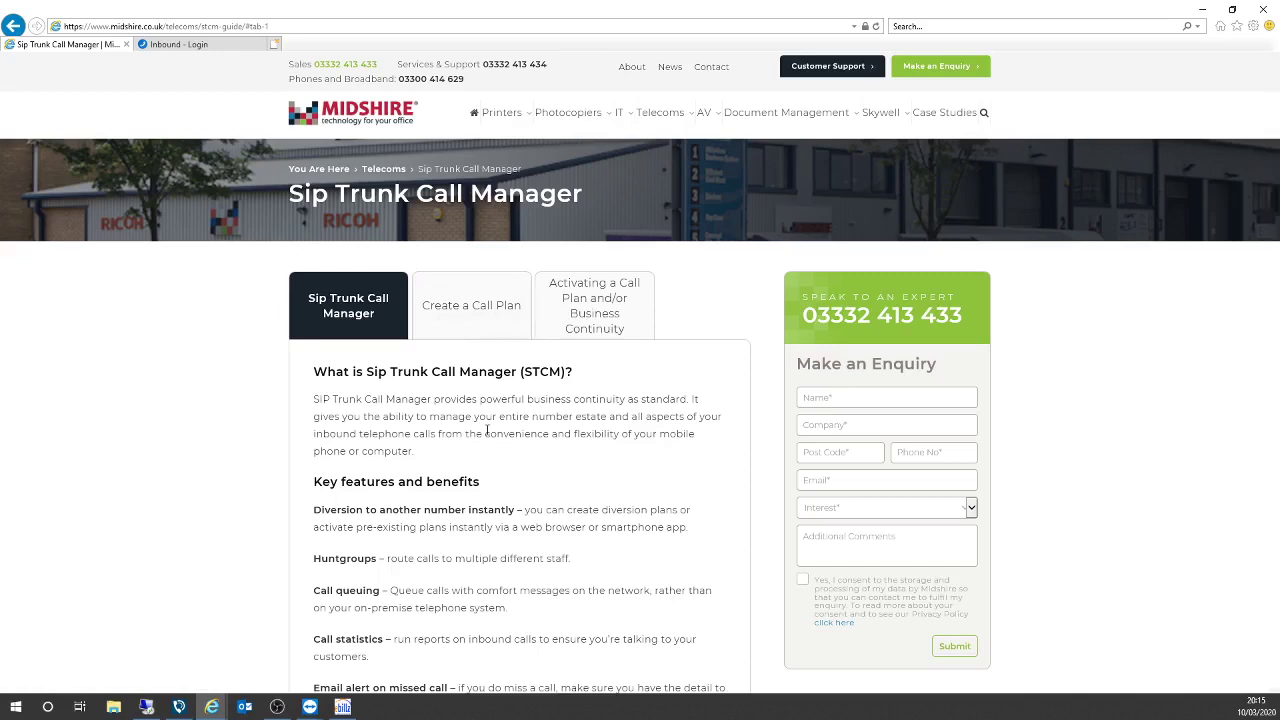
{"action": "scroll", "coordinate": [500, 440], "scroll_direction": "down", "scroll_amount": 1}
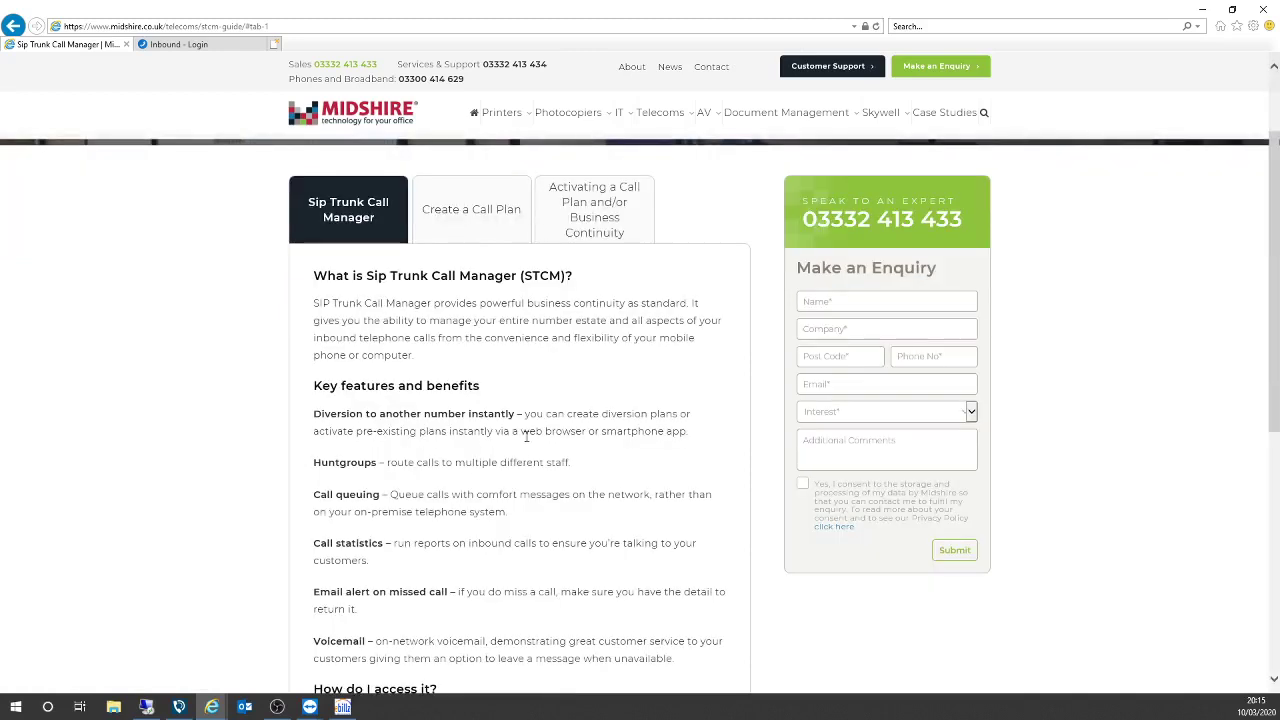
{"action": "scroll", "coordinate": [536, 447], "scroll_direction": "down", "scroll_amount": 1}
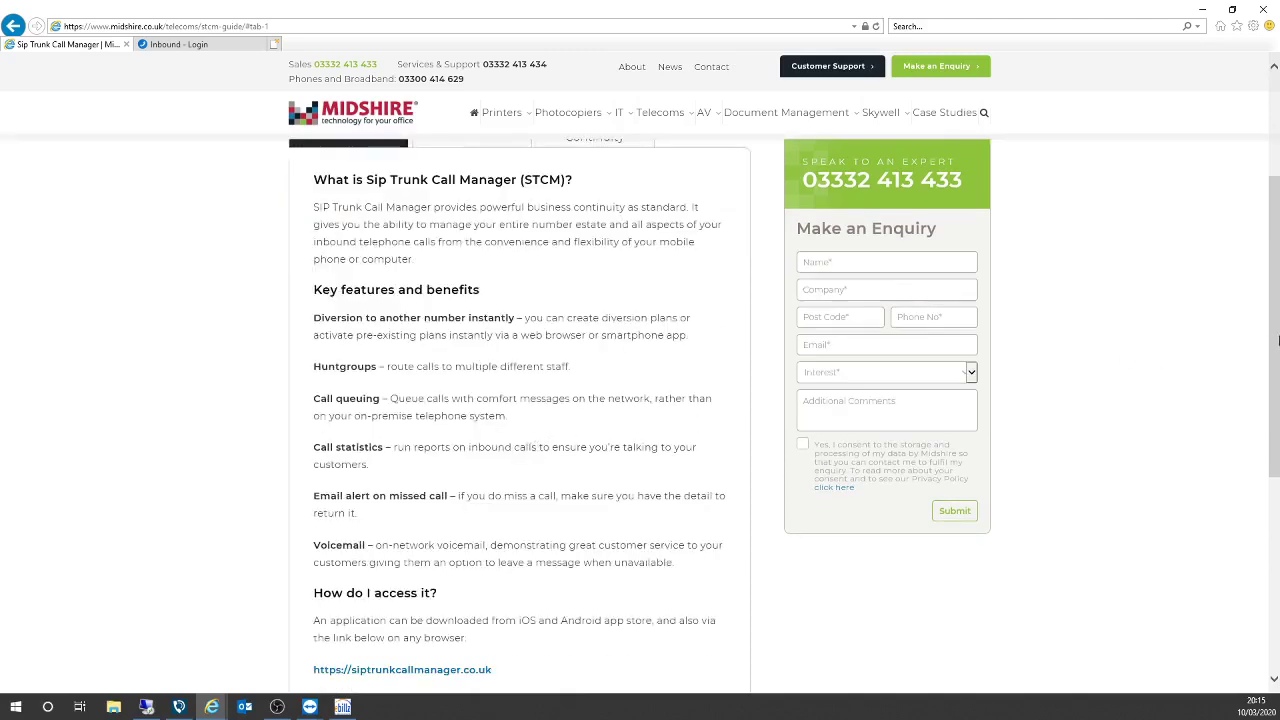
{"action": "left_click_drag", "start_coordinate": [1275, 347], "coordinate": [1247, 500]}
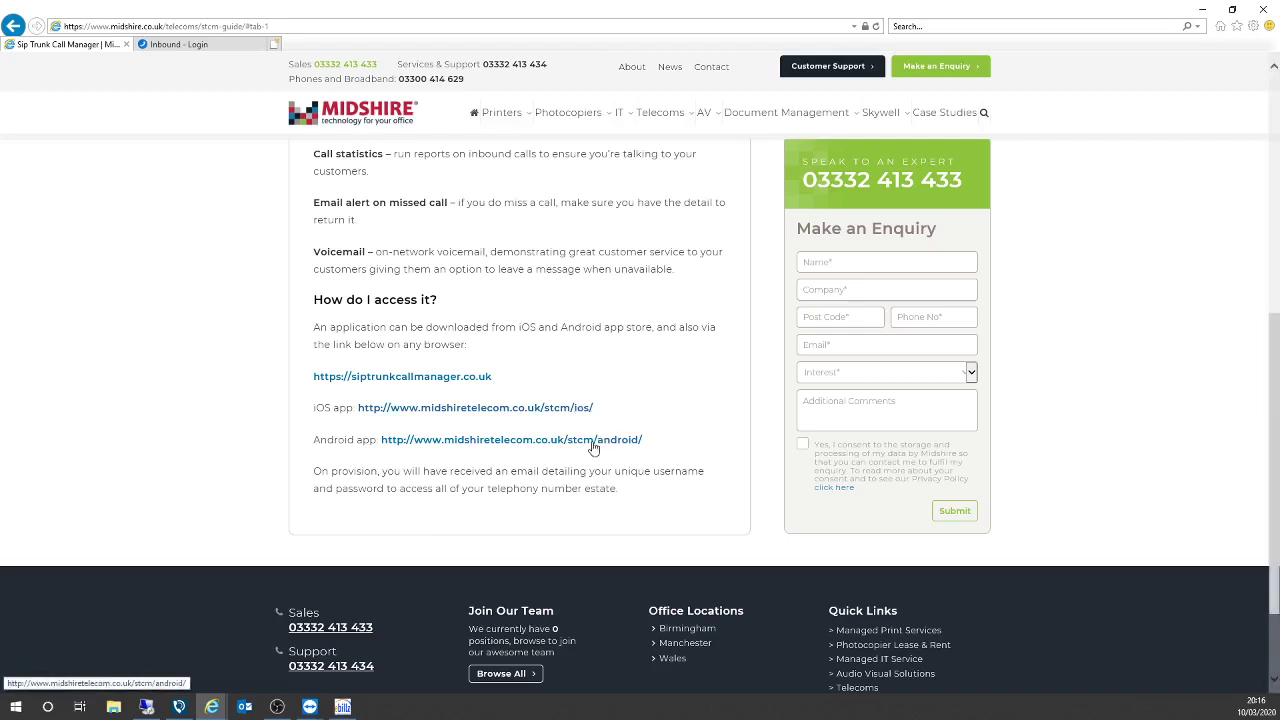
{"action": "scroll", "coordinate": [614, 368], "scroll_direction": "up", "scroll_amount": 4}
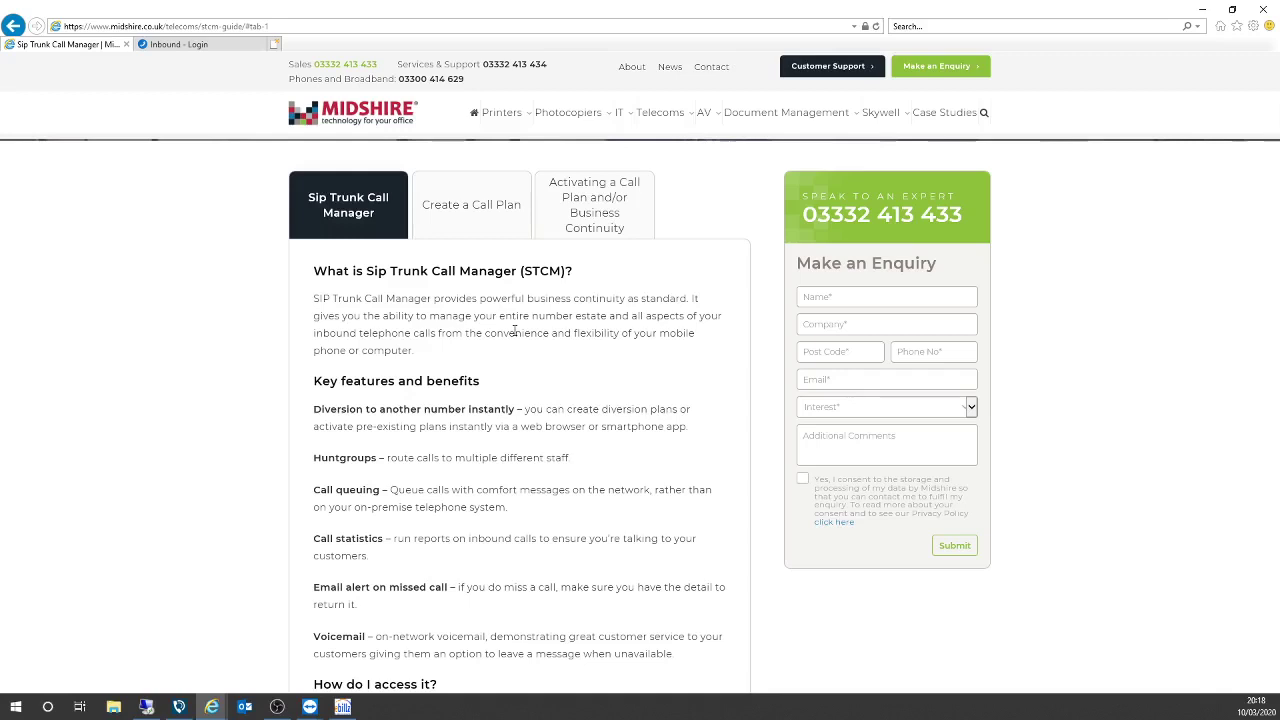
On the Inbound - Login page, enter the account username and password and submit.
{"action": "left_click", "coordinate": [200, 44]}
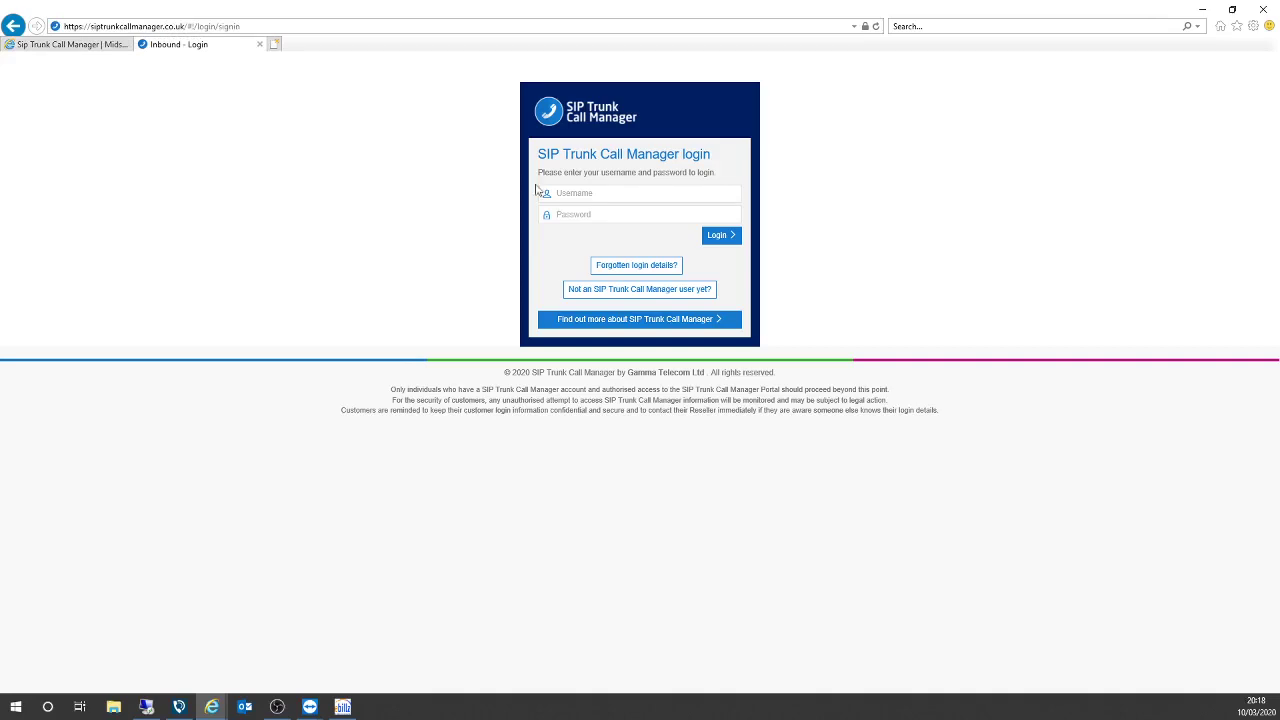
{"action": "left_click", "coordinate": [567, 195]}
{"action": "type", "text": "midshi"}
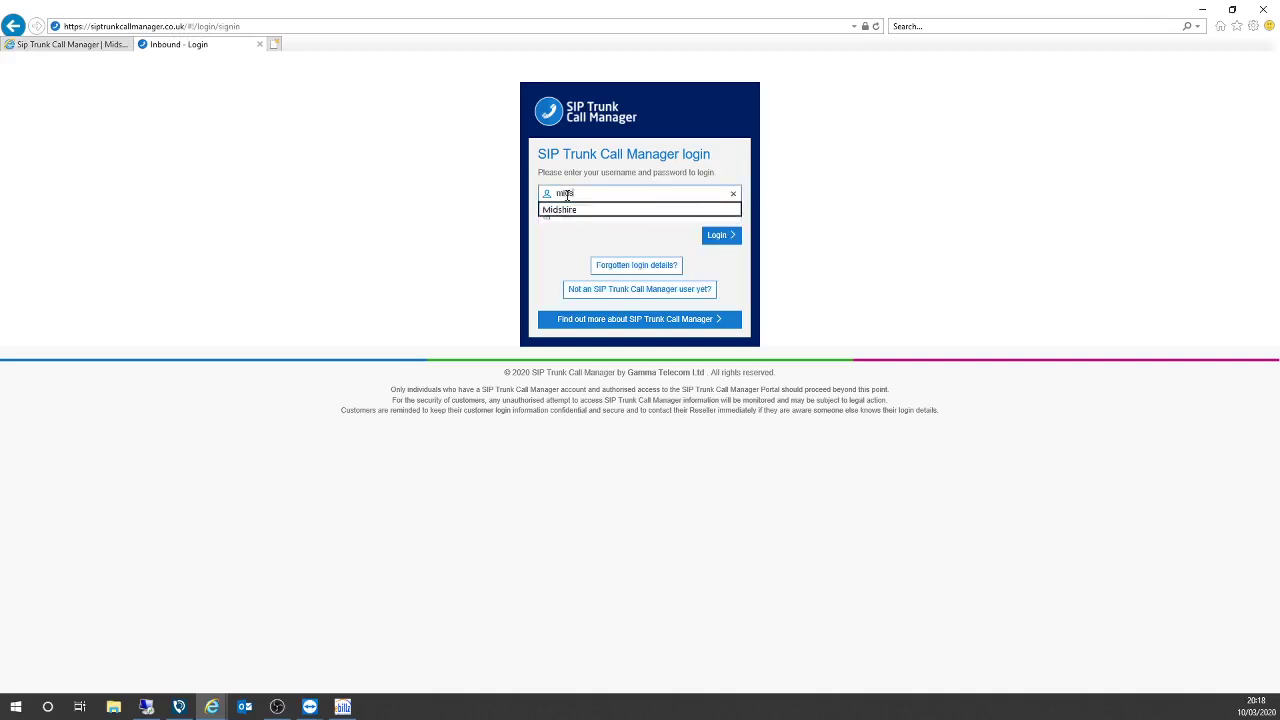
{"action": "type", "text": "resuppo"}
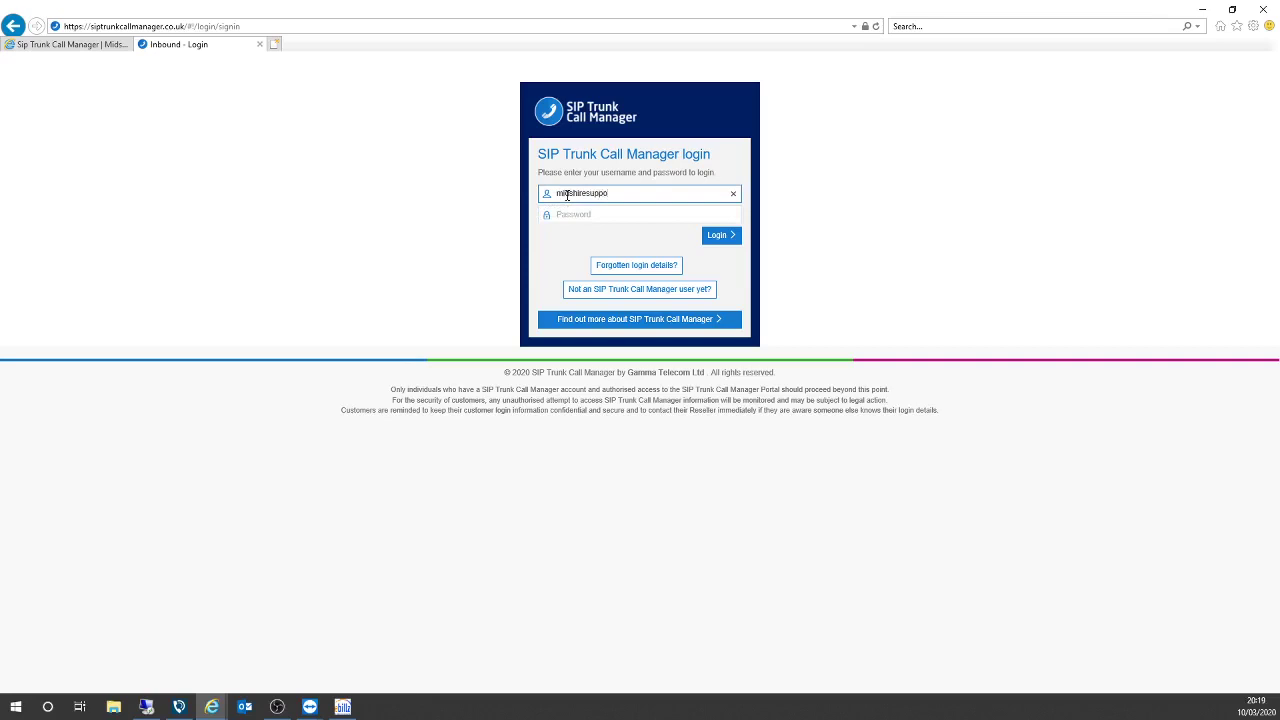
{"action": "type", "text": "rtein"}
{"action": "left_click", "coordinate": [598, 220]}
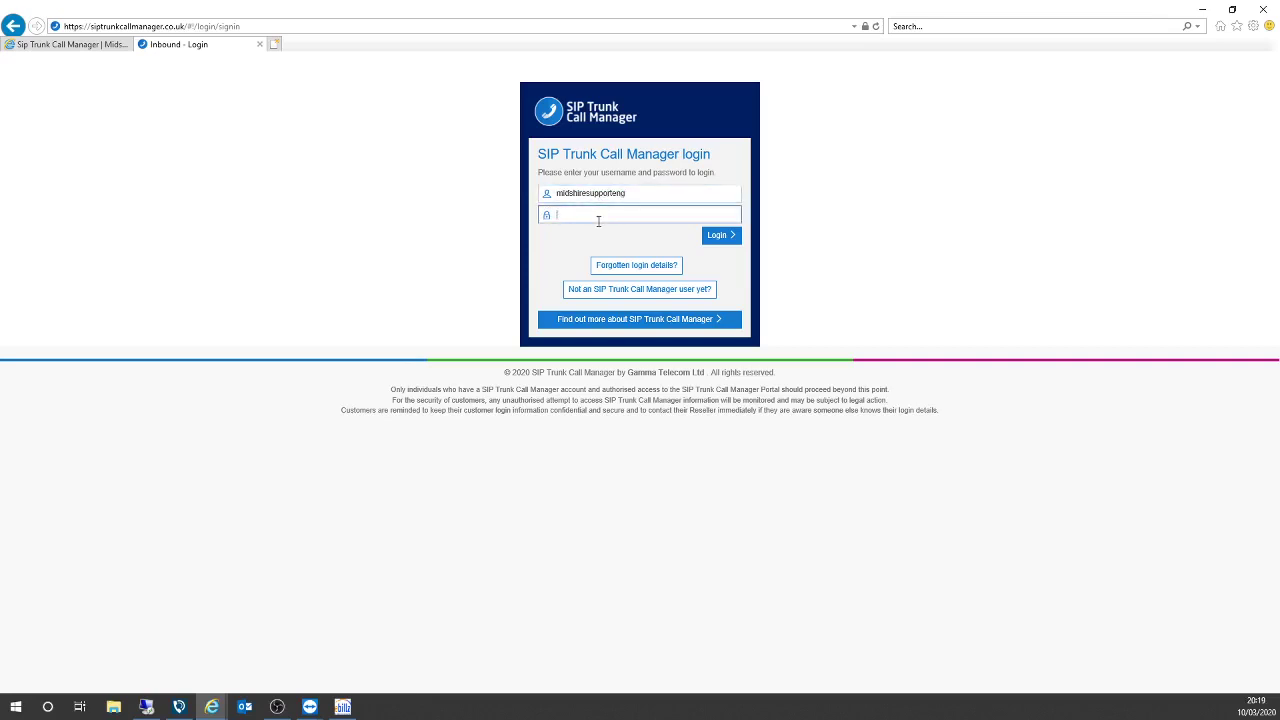
{"action": "type", "text": "••••••••"}
{"action": "key", "text": "Return"}
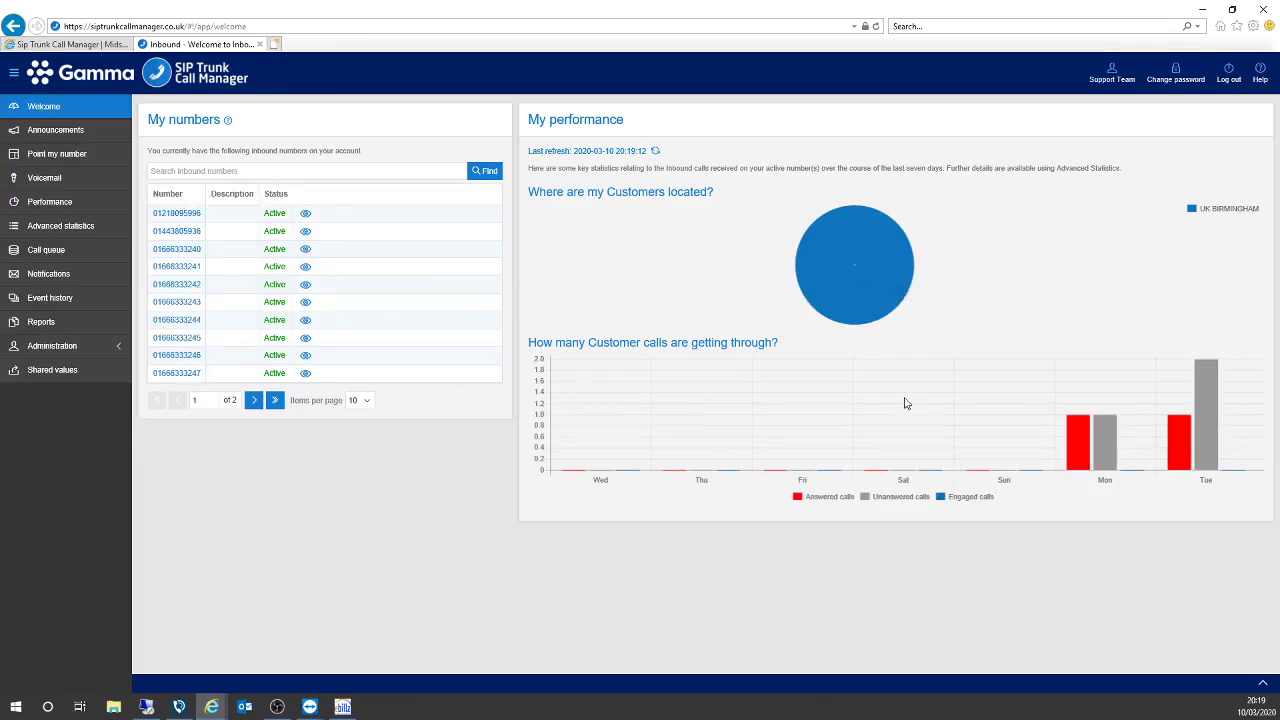
Wait for the Welcome dashboard with active inbound numbers and seven-day call charts to load.
{"action": "mouse_move", "coordinate": [1210, 413]}
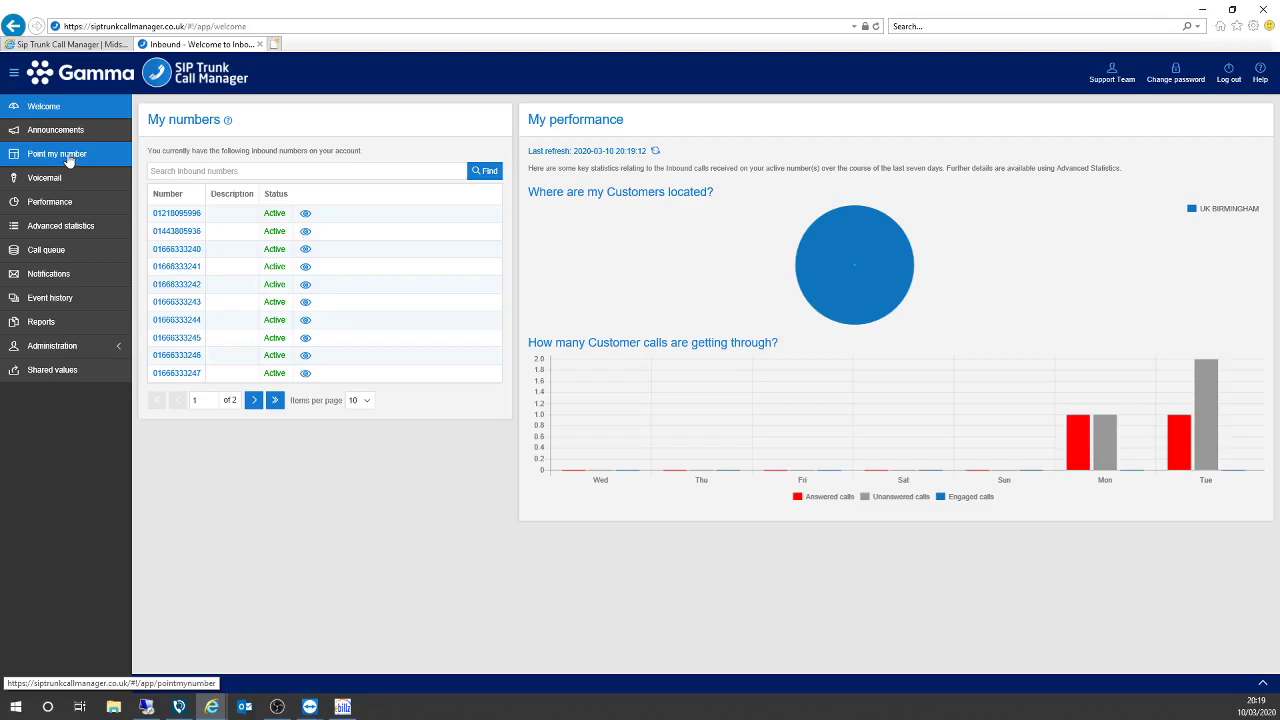
{"action": "left_click", "coordinate": [69, 161]}
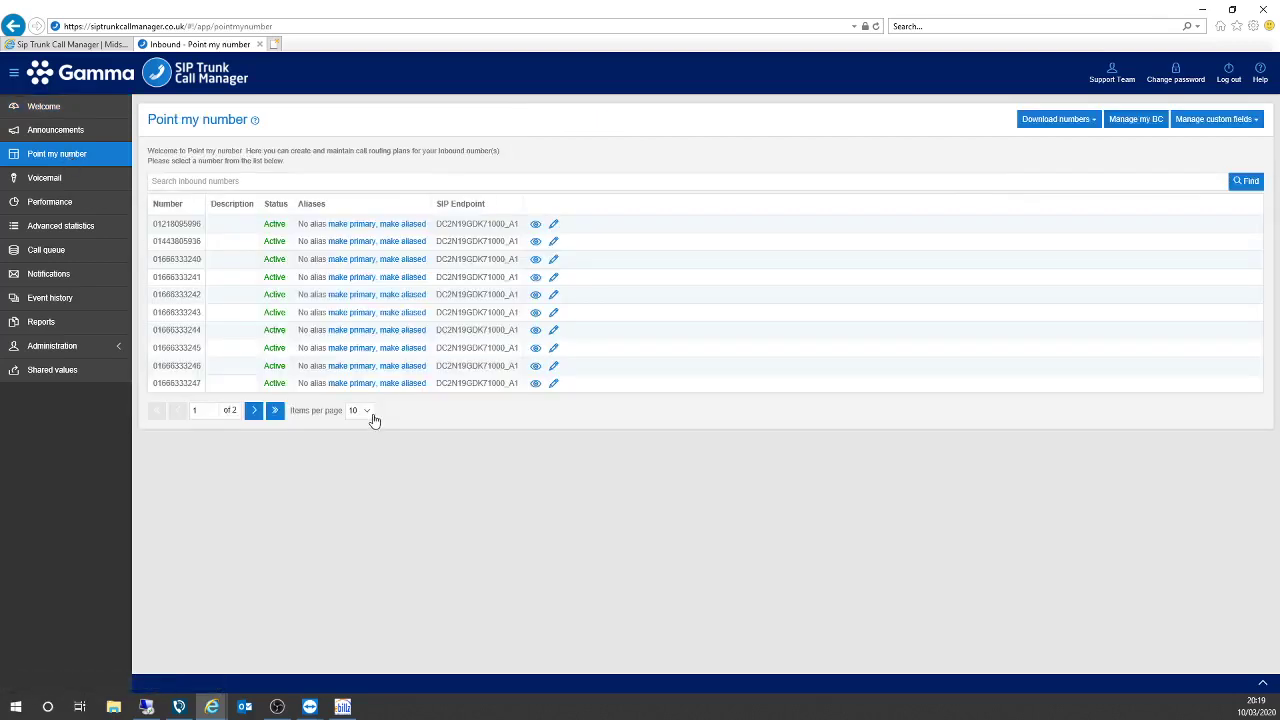
{"action": "left_click", "coordinate": [536, 227]}
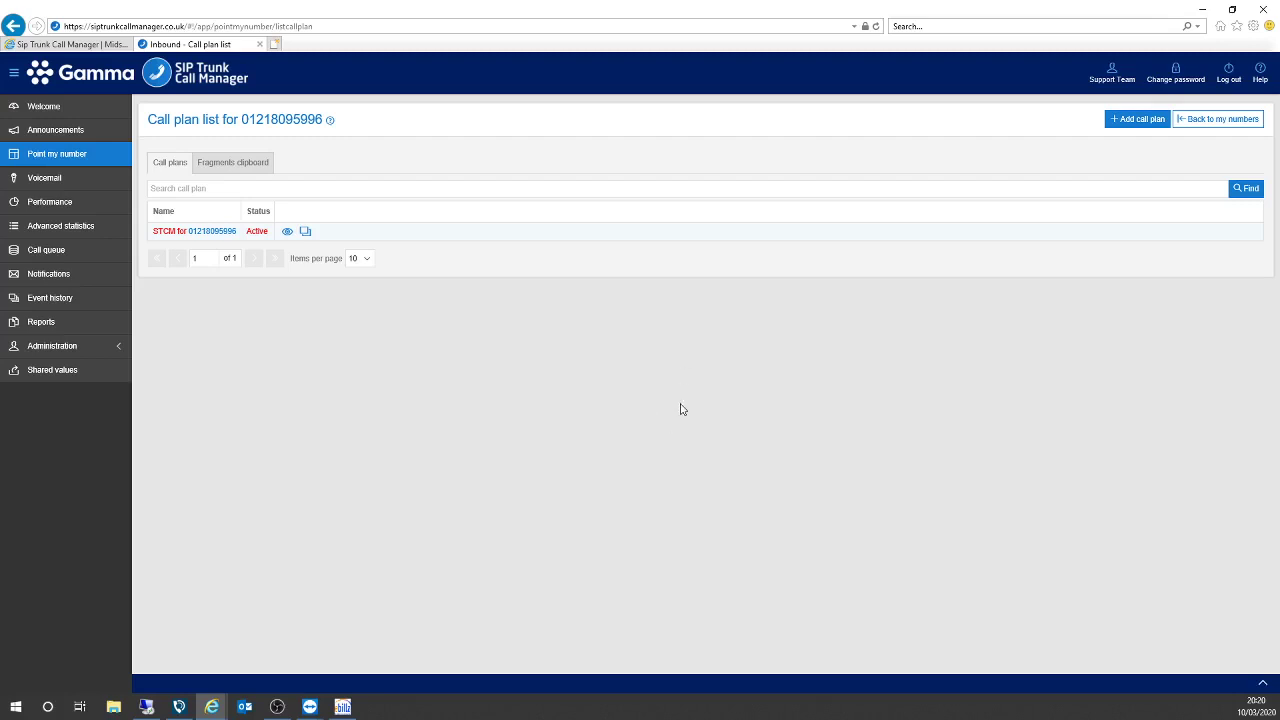
Add and save a new call plan named 'Test BC Plan'.
{"action": "left_click", "coordinate": [1134, 119]}
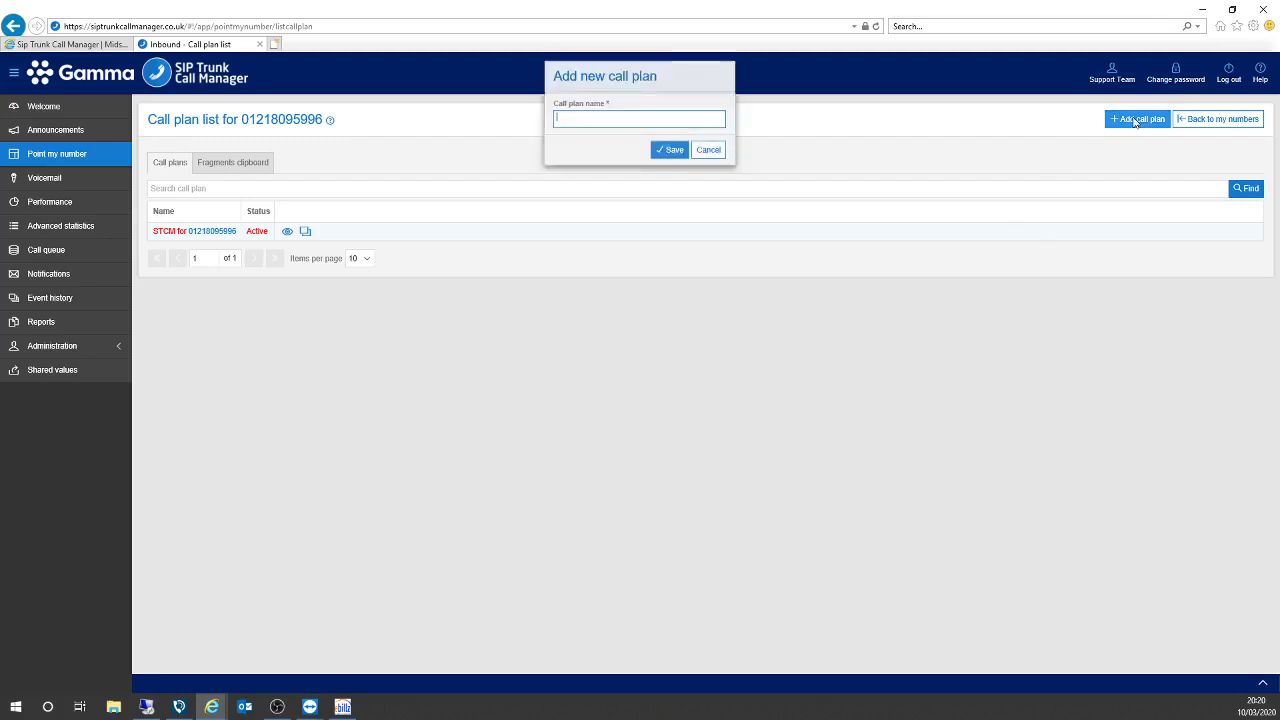
{"action": "left_click", "coordinate": [594, 125]}
{"action": "type", "text": "Test"}
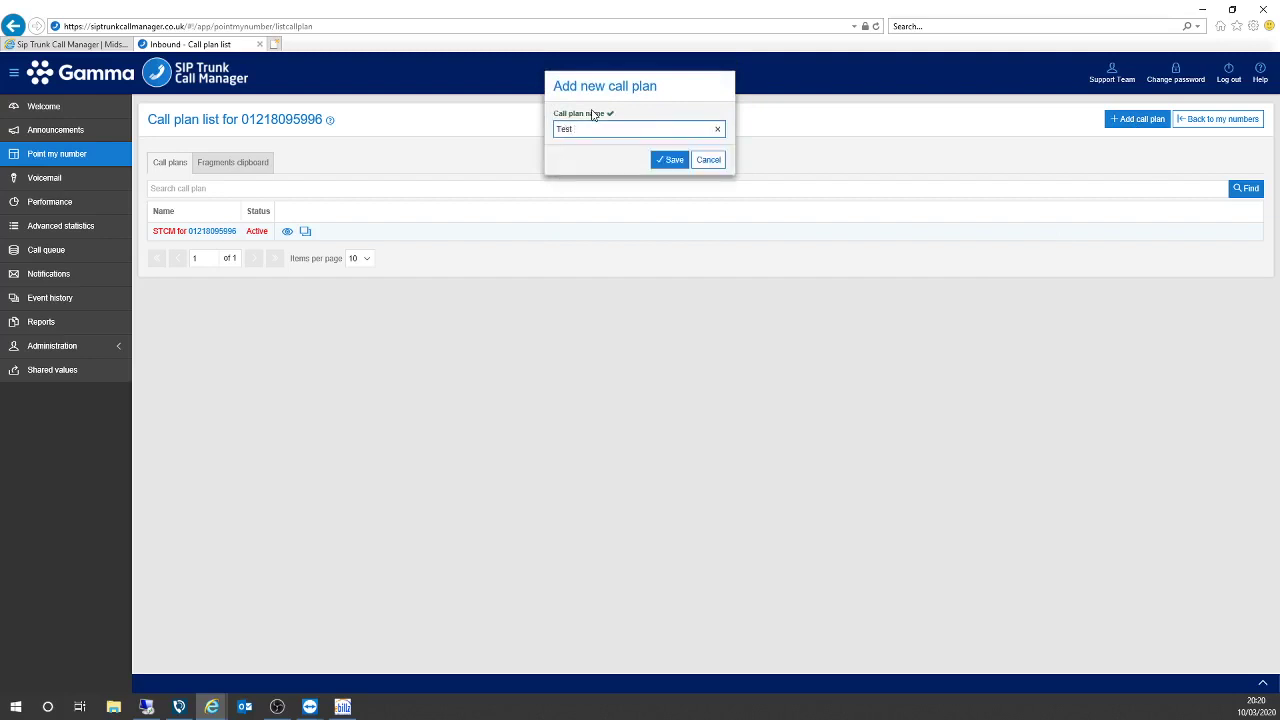
{"action": "type", "text": " BC Plan"}
{"action": "left_click", "coordinate": [675, 162]}
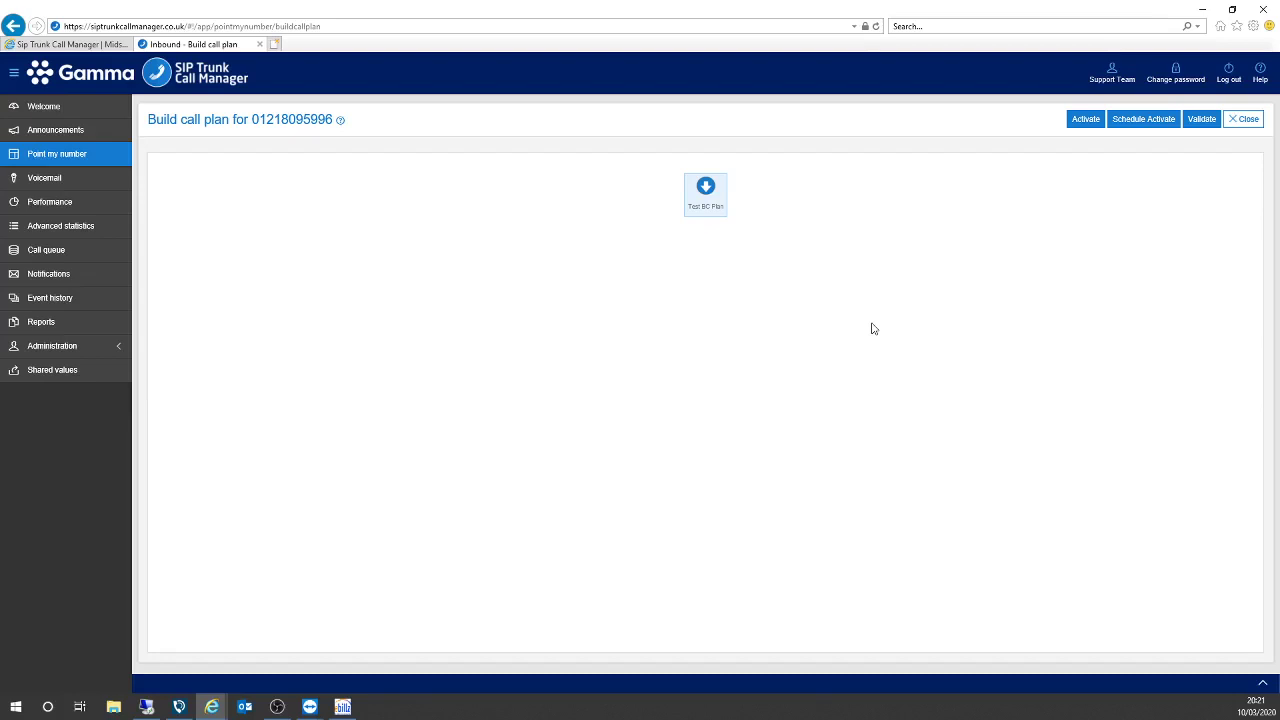
Add a Control Features Destination node beneath Test BC Plan and open its Modify properties form.
{"action": "left_click", "coordinate": [709, 222]}
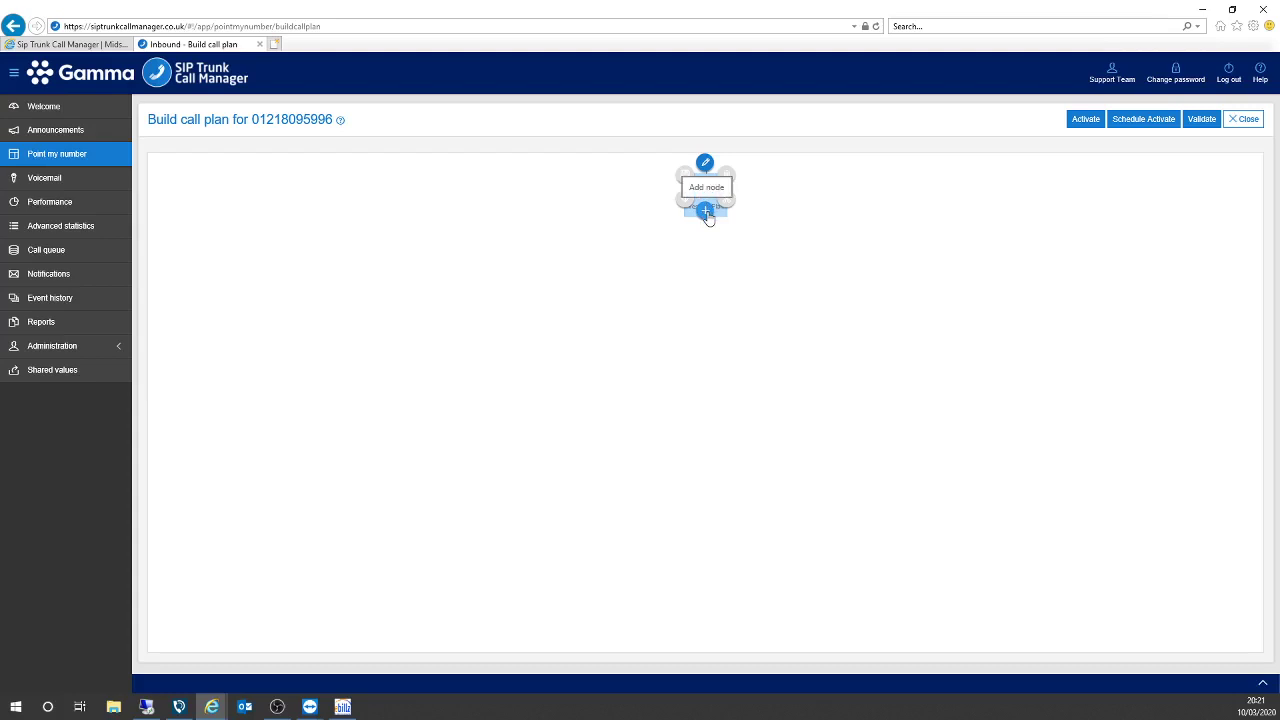
{"action": "left_click", "coordinate": [706, 213]}
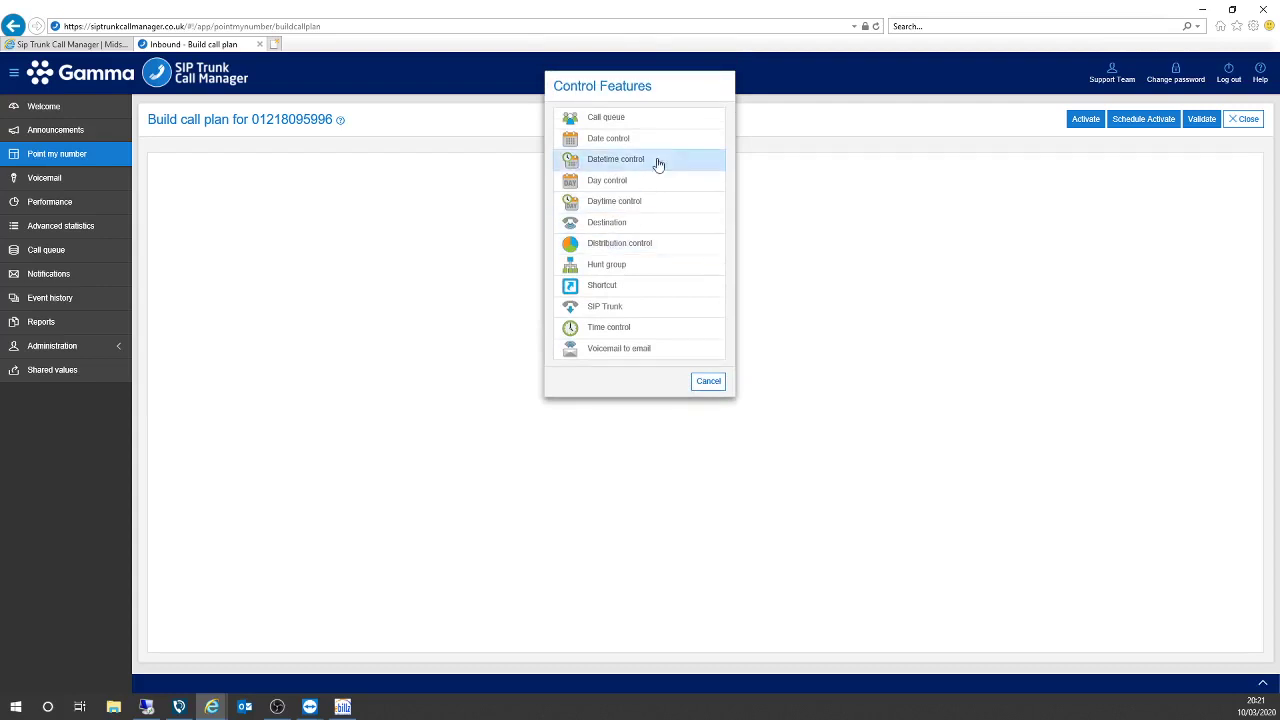
{"action": "left_click", "coordinate": [648, 231]}
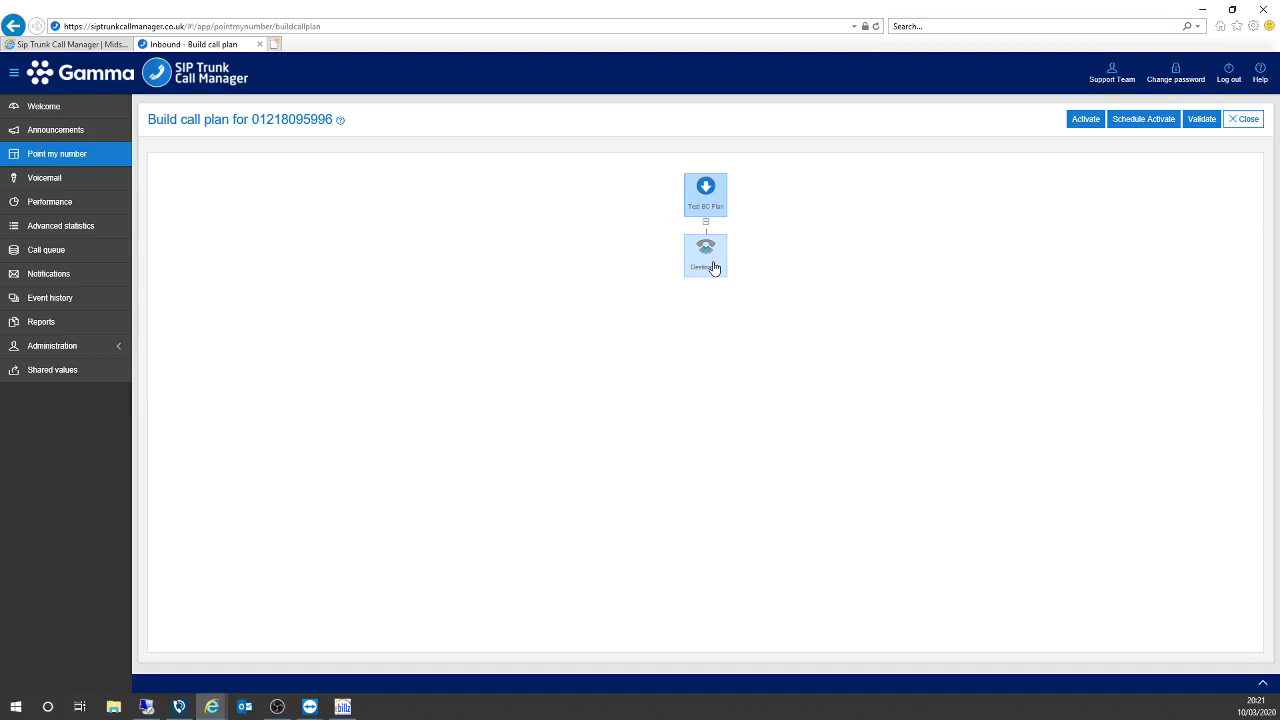
{"action": "left_click", "coordinate": [713, 267]}
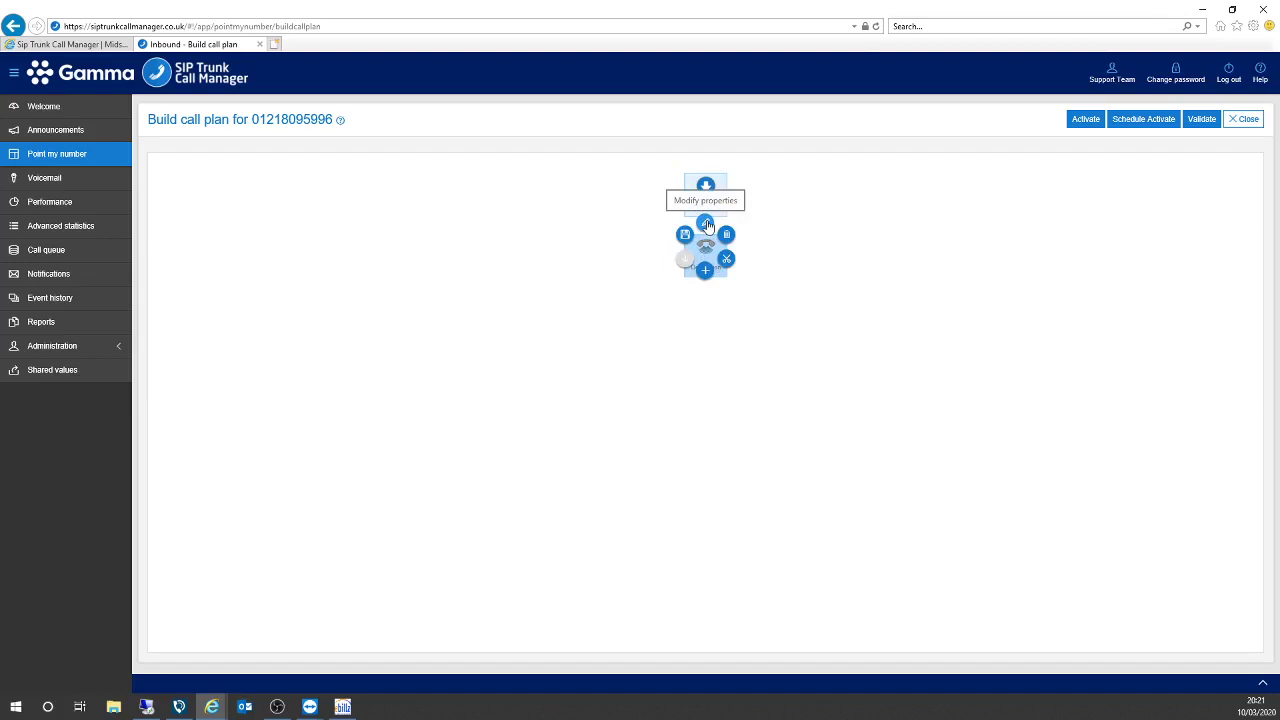
{"action": "left_click", "coordinate": [706, 224]}
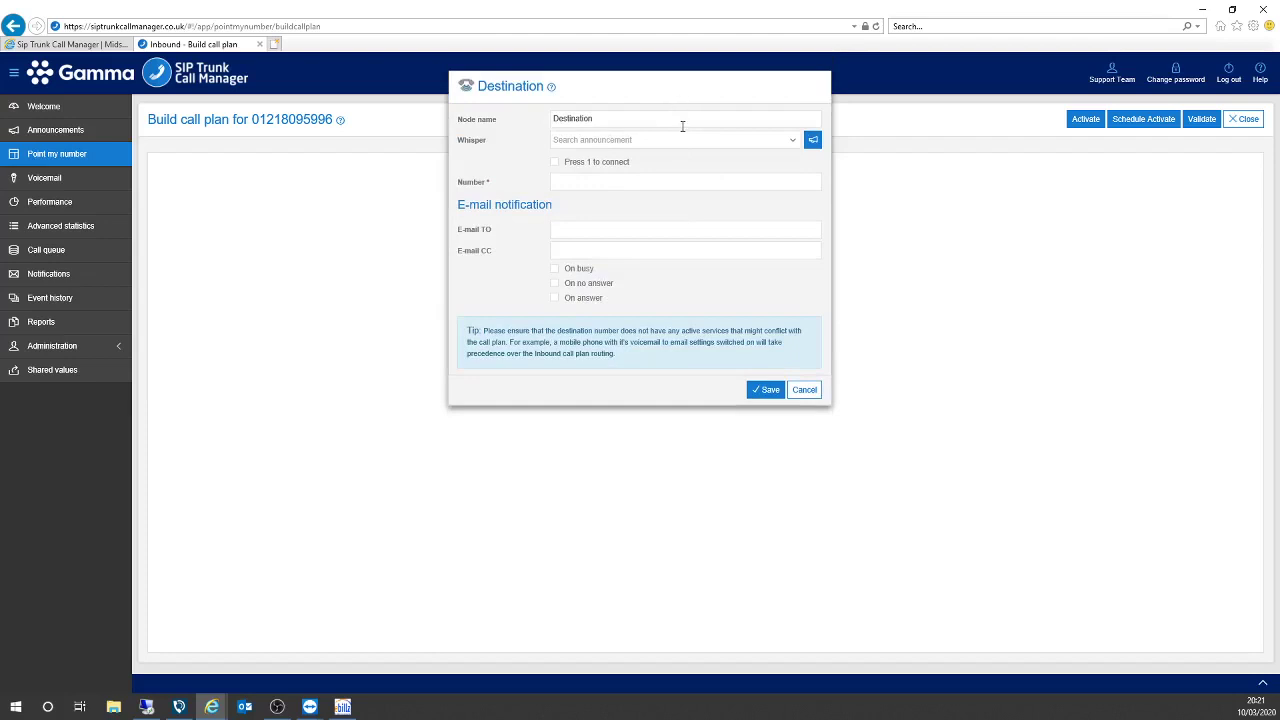
Rename the Destination node to the person's name and set its number to their mobile number.
{"action": "double_click", "coordinate": [682, 126]}
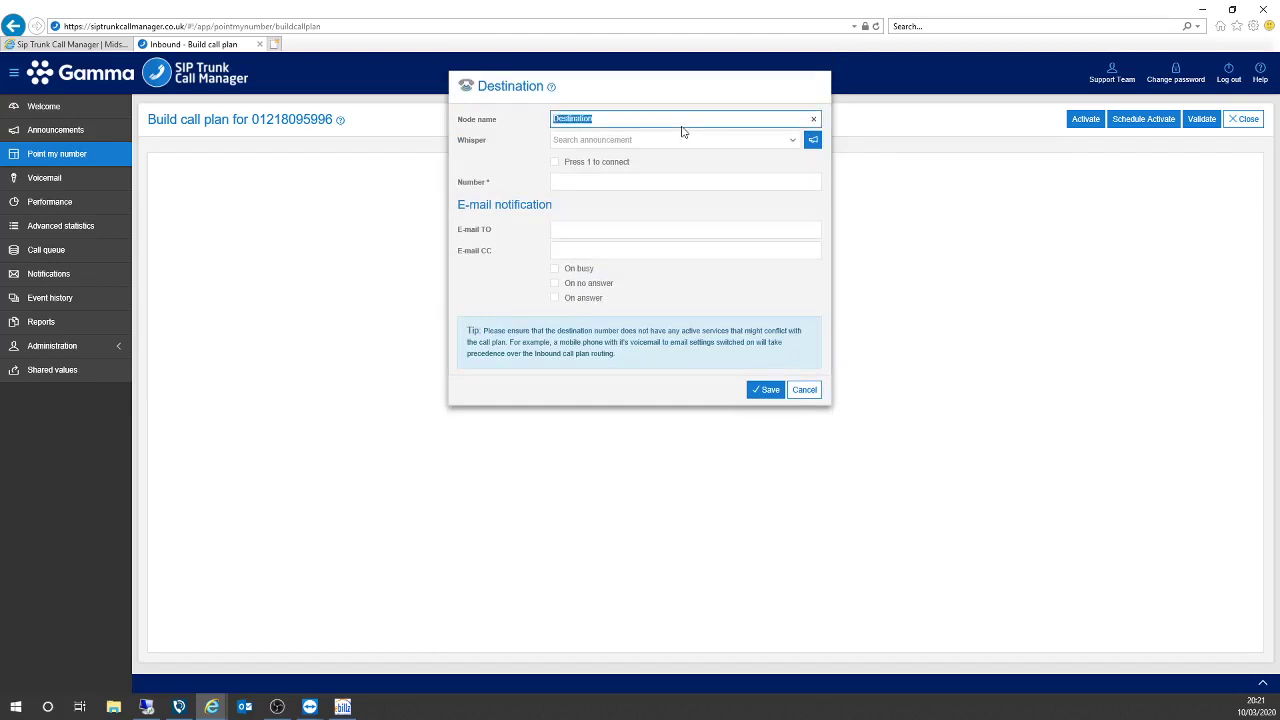
{"action": "type", "text": "Simon"}
{"action": "key", "text": "BackSpace"}
{"action": "key", "text": "BackSpace"}
{"action": "key", "text": "BackSpace"}
{"action": "type", "text": "mon"}
{"action": "left_click", "coordinate": [664, 179]}
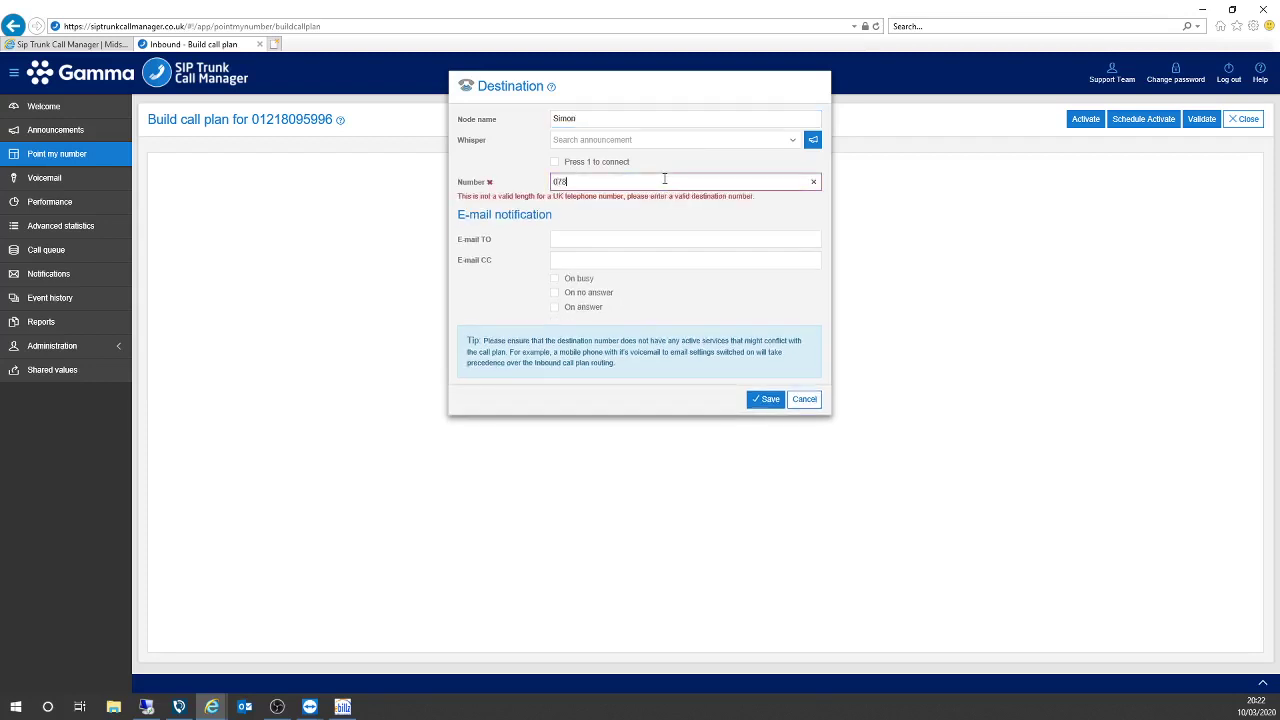
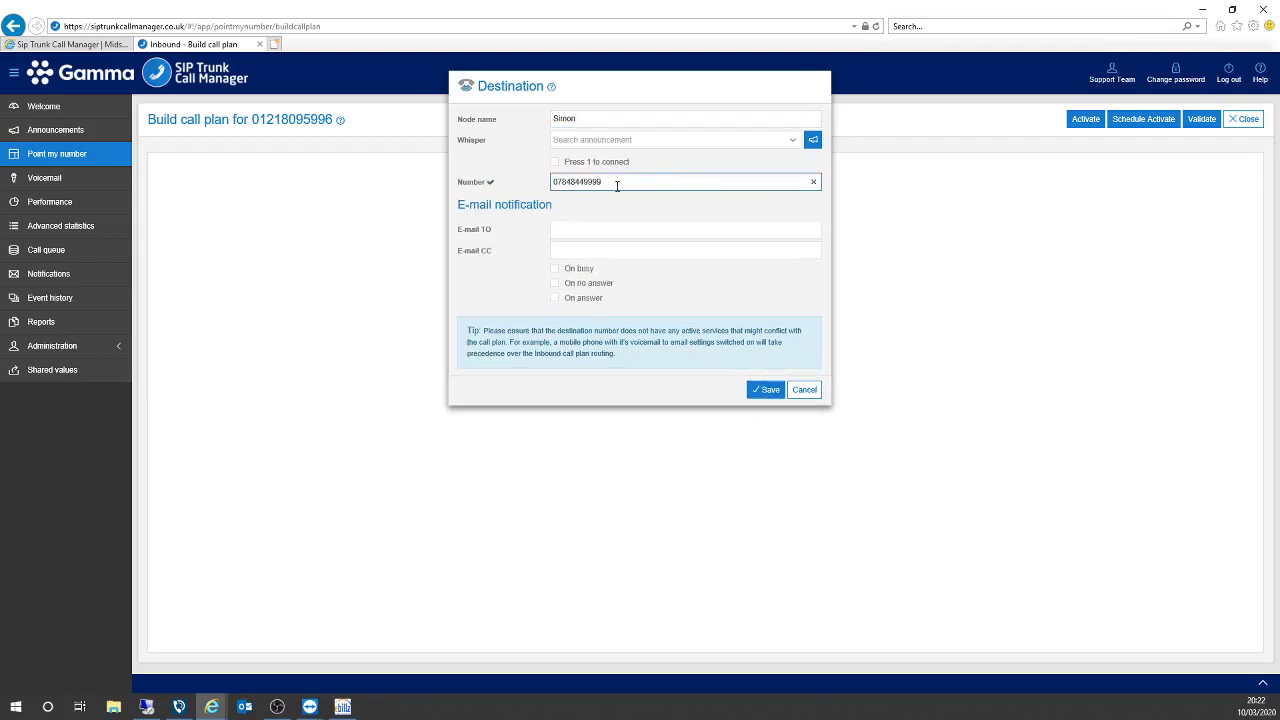
{"action": "left_click", "coordinate": [621, 230]}
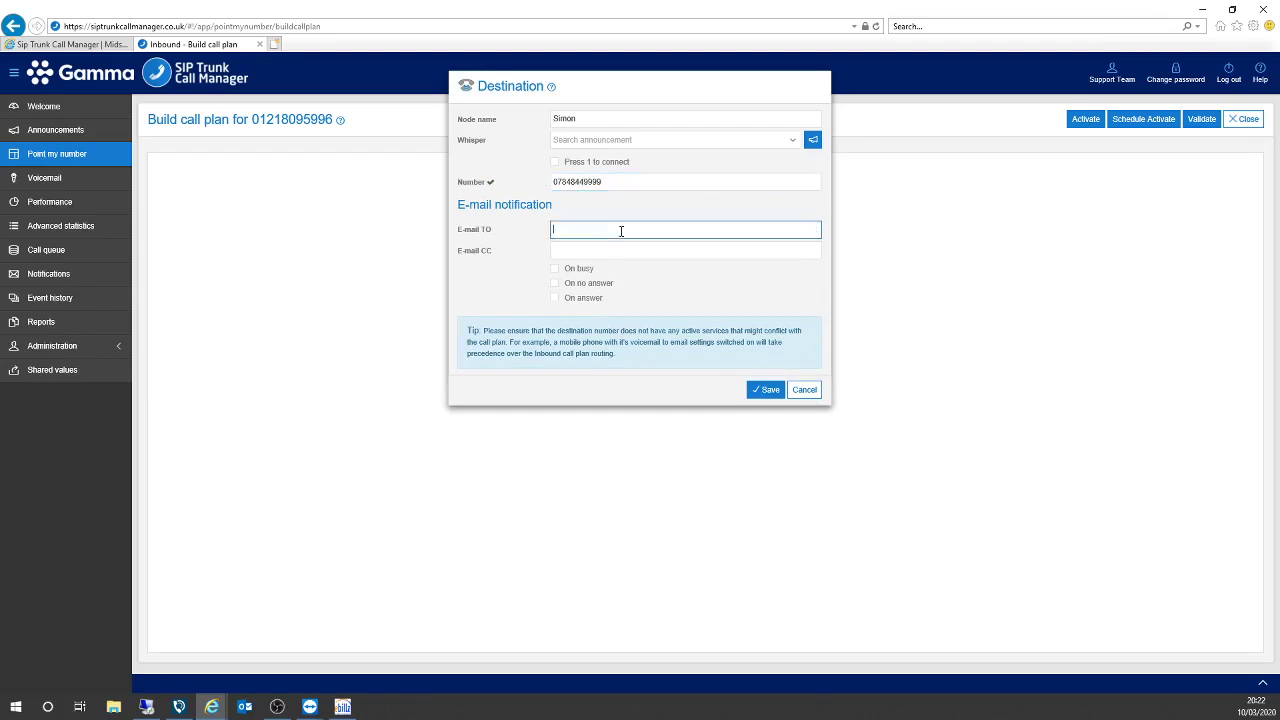
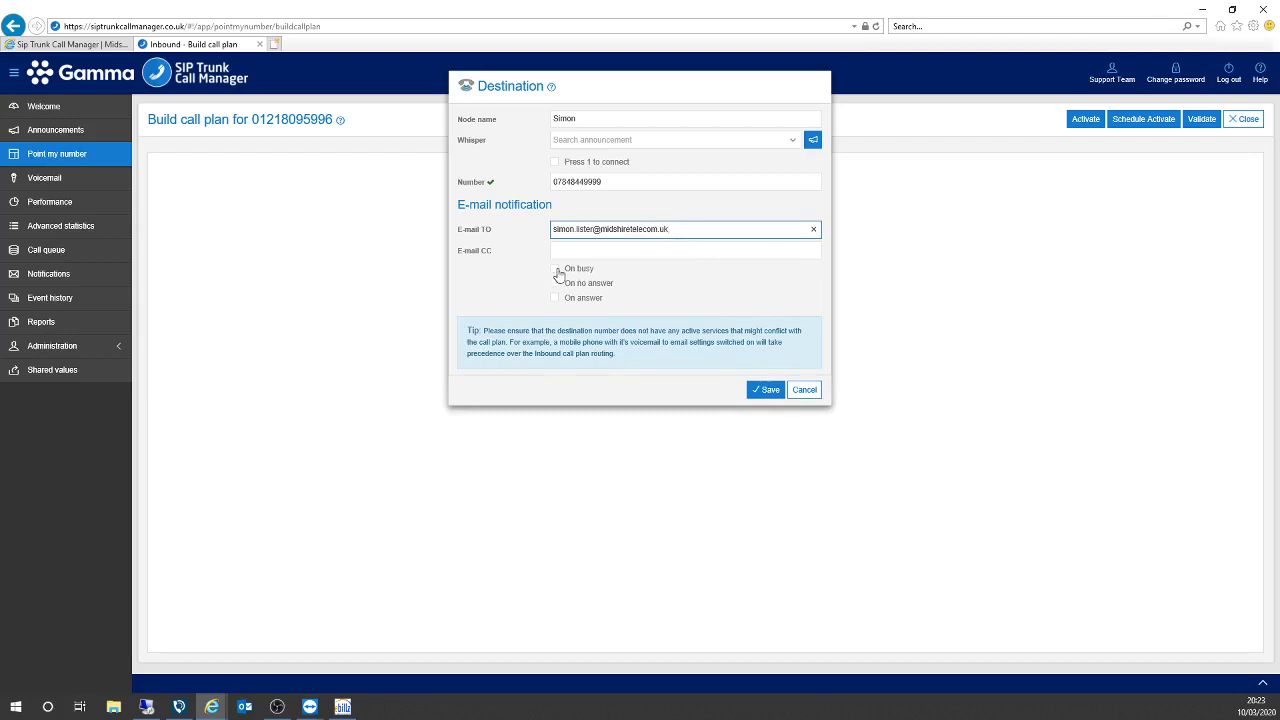
Enter the person's e-mail address in E-mail TO and enable On busy and On no answer.
{"action": "left_click", "coordinate": [559, 269]}
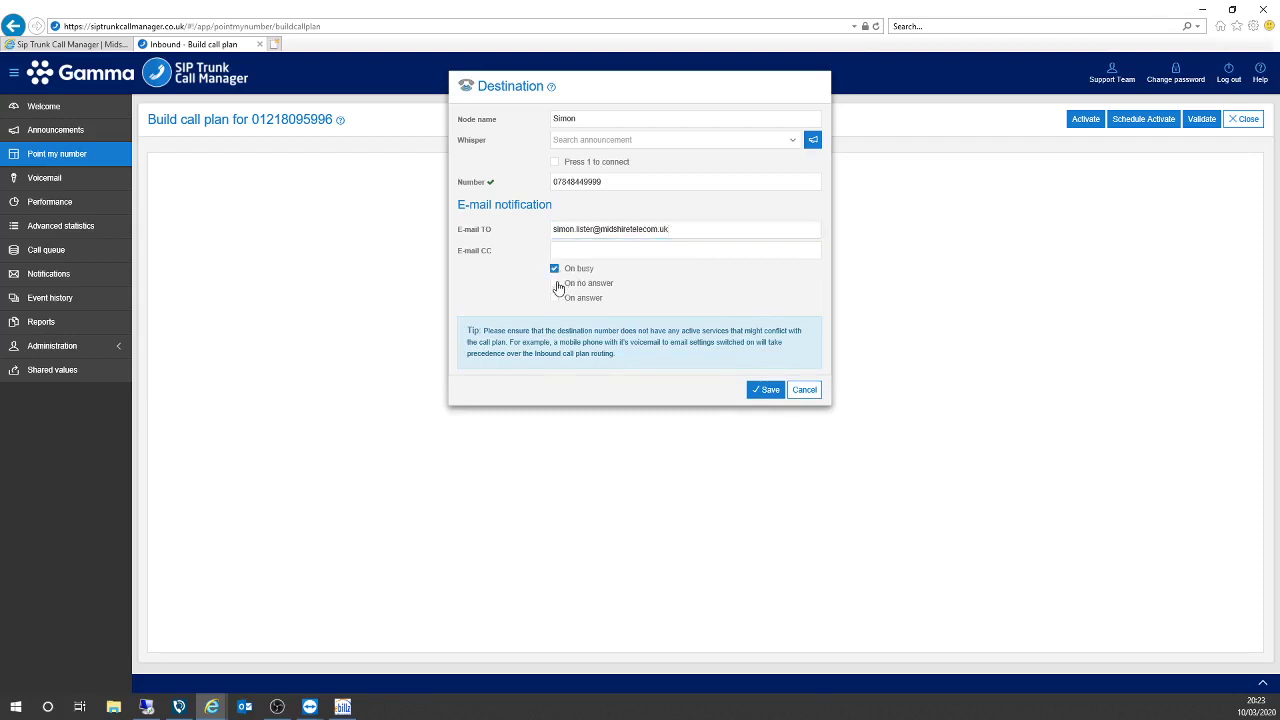
{"action": "left_click", "coordinate": [556, 284]}
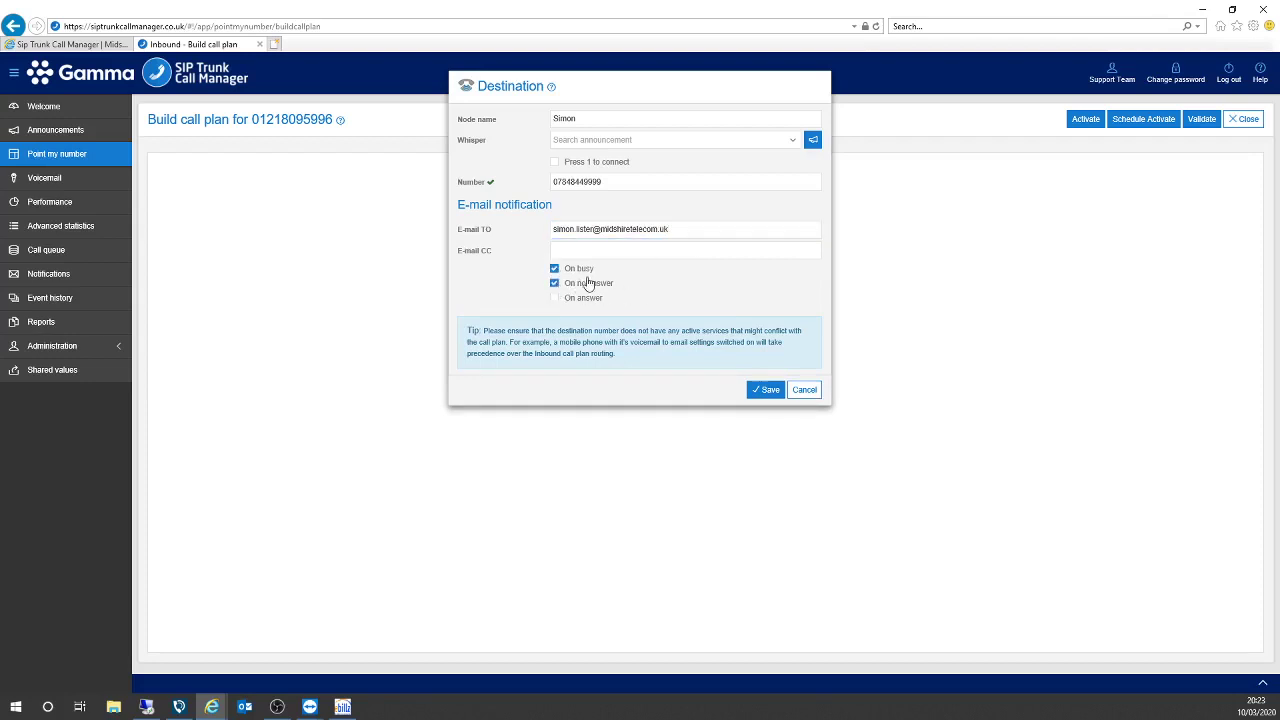
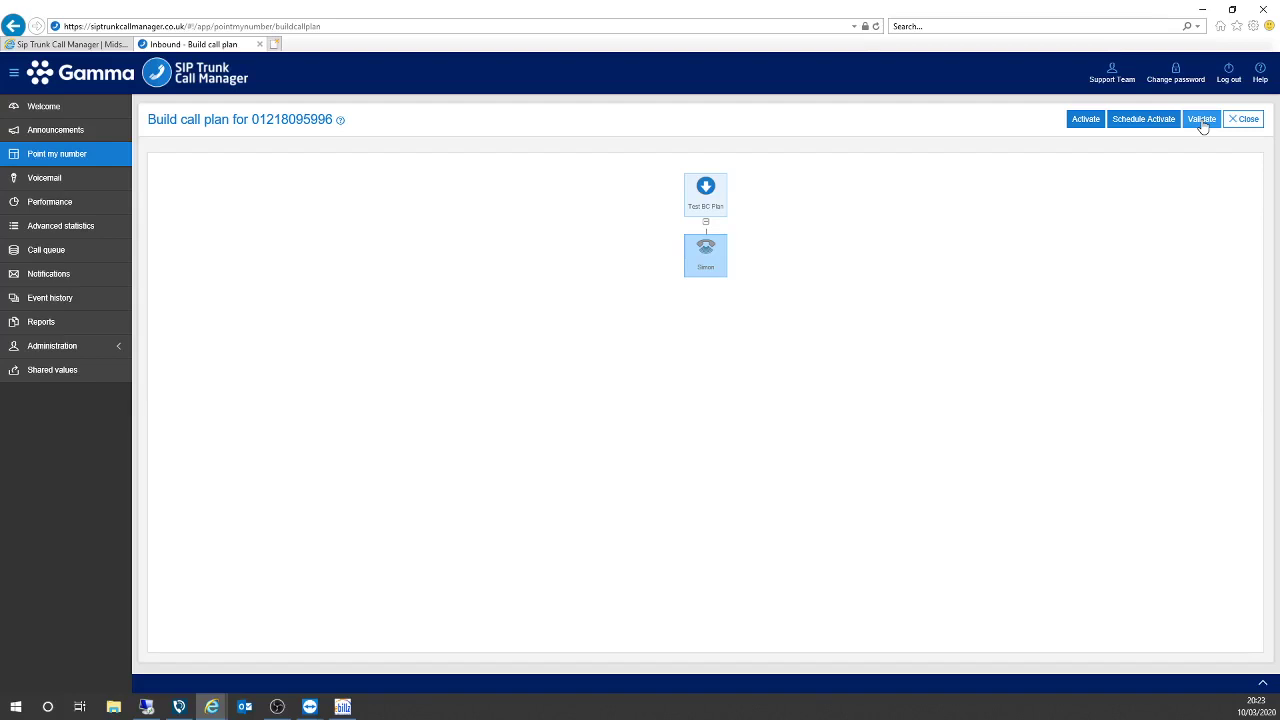
Run validation on Test BC Plan and tick 'Make this my BC plan'.
{"action": "left_click", "coordinate": [1202, 119]}
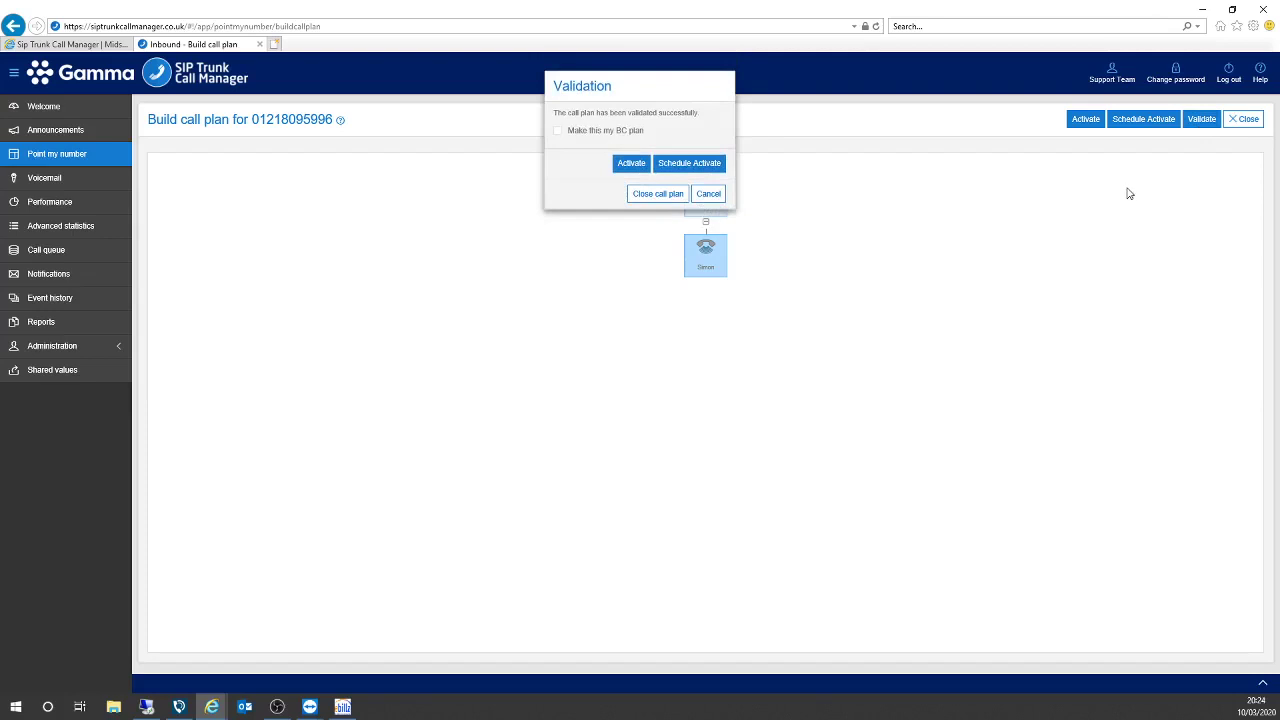
{"action": "left_click", "coordinate": [558, 132]}
Close Test BC Plan, check it shows BC-Validated in the list, then reopen it.
{"action": "left_click", "coordinate": [658, 196]}
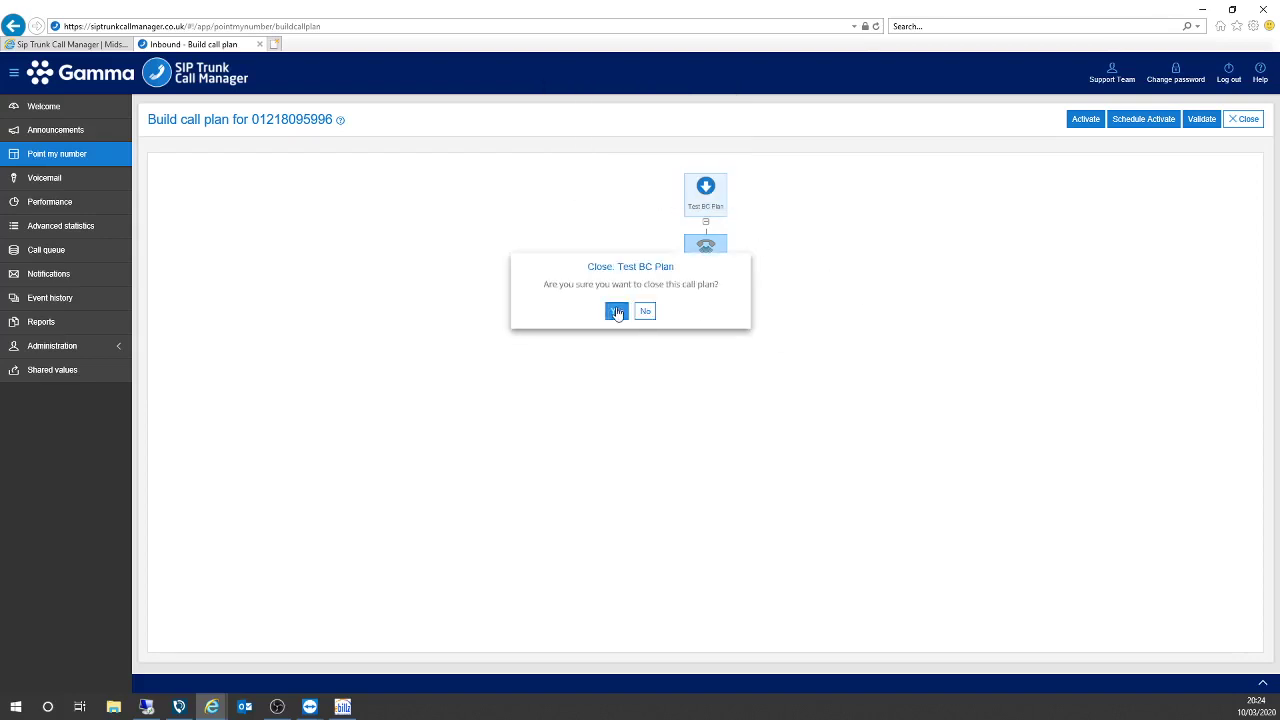
{"action": "left_click", "coordinate": [617, 312]}
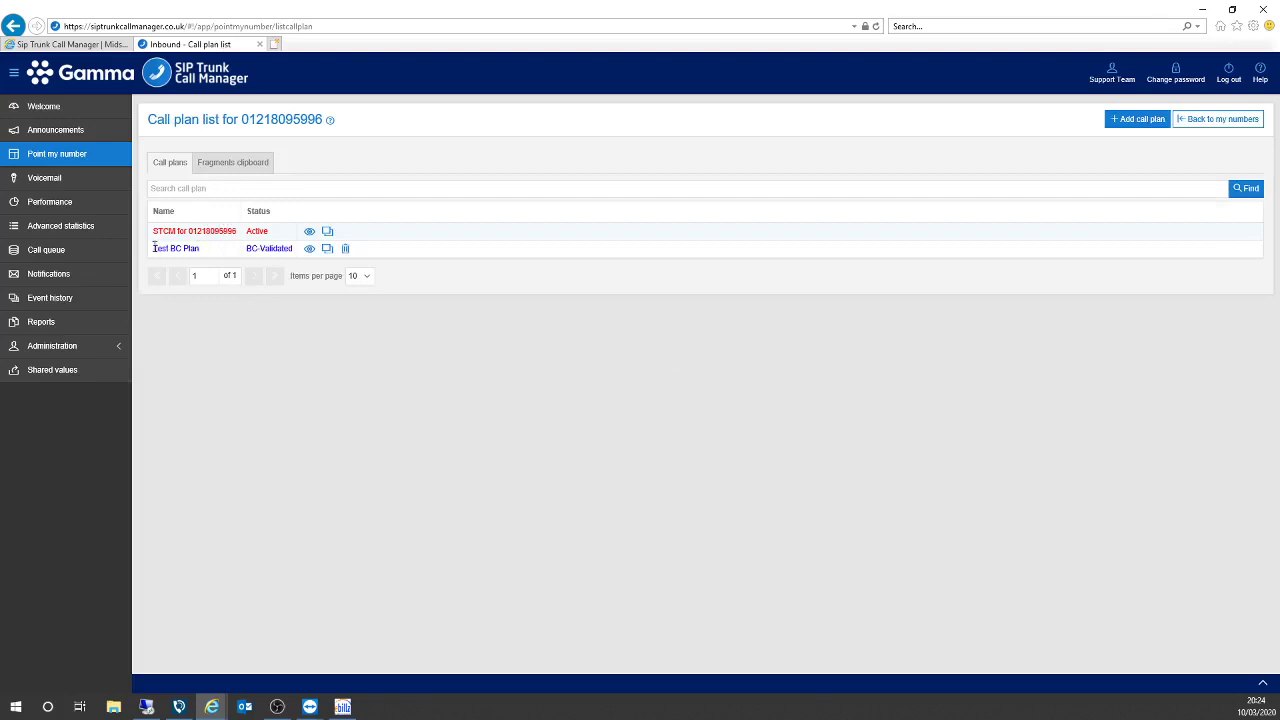
{"action": "left_click_drag", "start_coordinate": [152, 249], "coordinate": [213, 258]}
{"action": "left_click_drag", "start_coordinate": [247, 249], "coordinate": [256, 249]}
{"action": "double_click", "coordinate": [273, 255]}
{"action": "left_click", "coordinate": [420, 362]}
{"action": "left_click", "coordinate": [308, 250]}
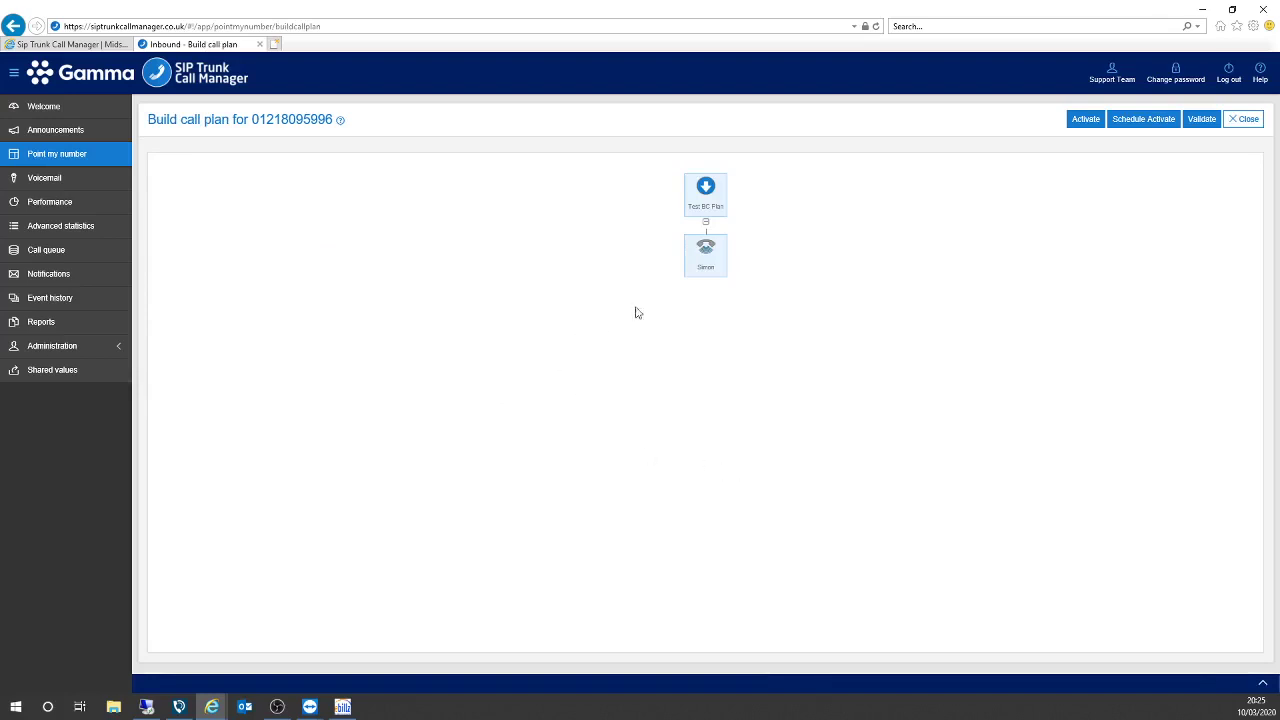
Activate Test BC Plan so it becomes BC-Active, then close it back to the list.
{"action": "left_click", "coordinate": [1084, 120]}
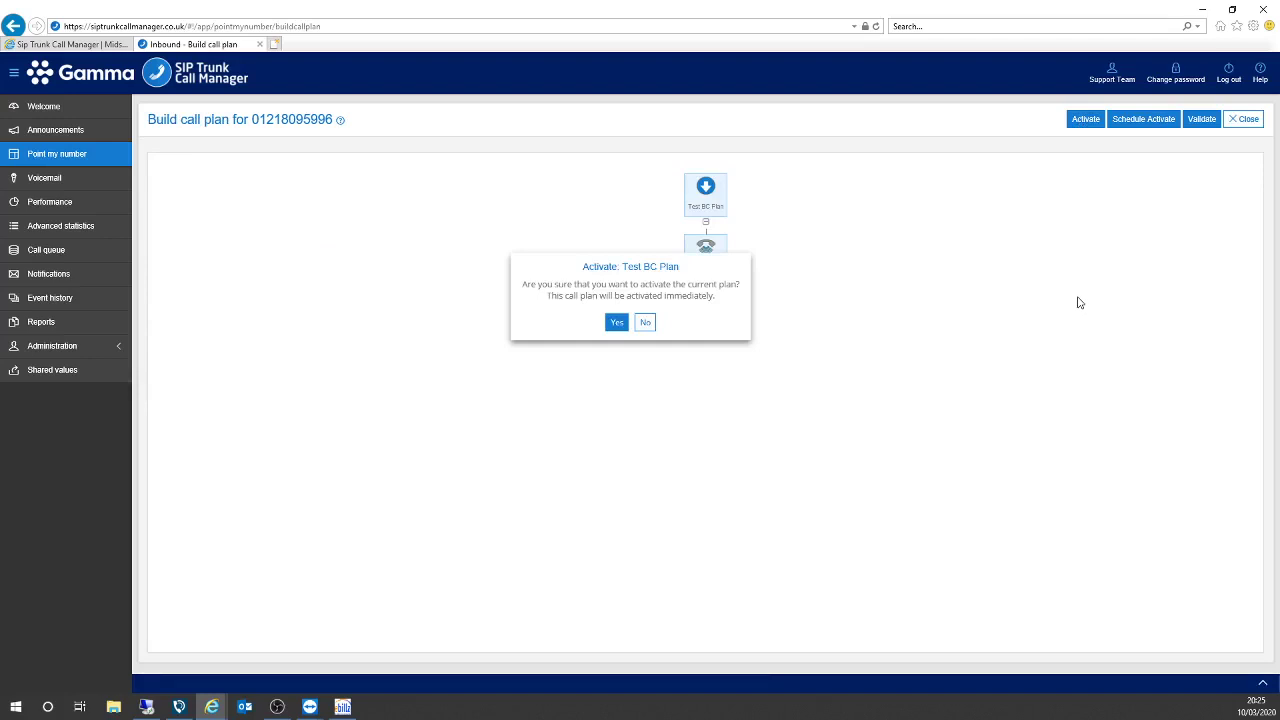
{"action": "left_click", "coordinate": [617, 322]}
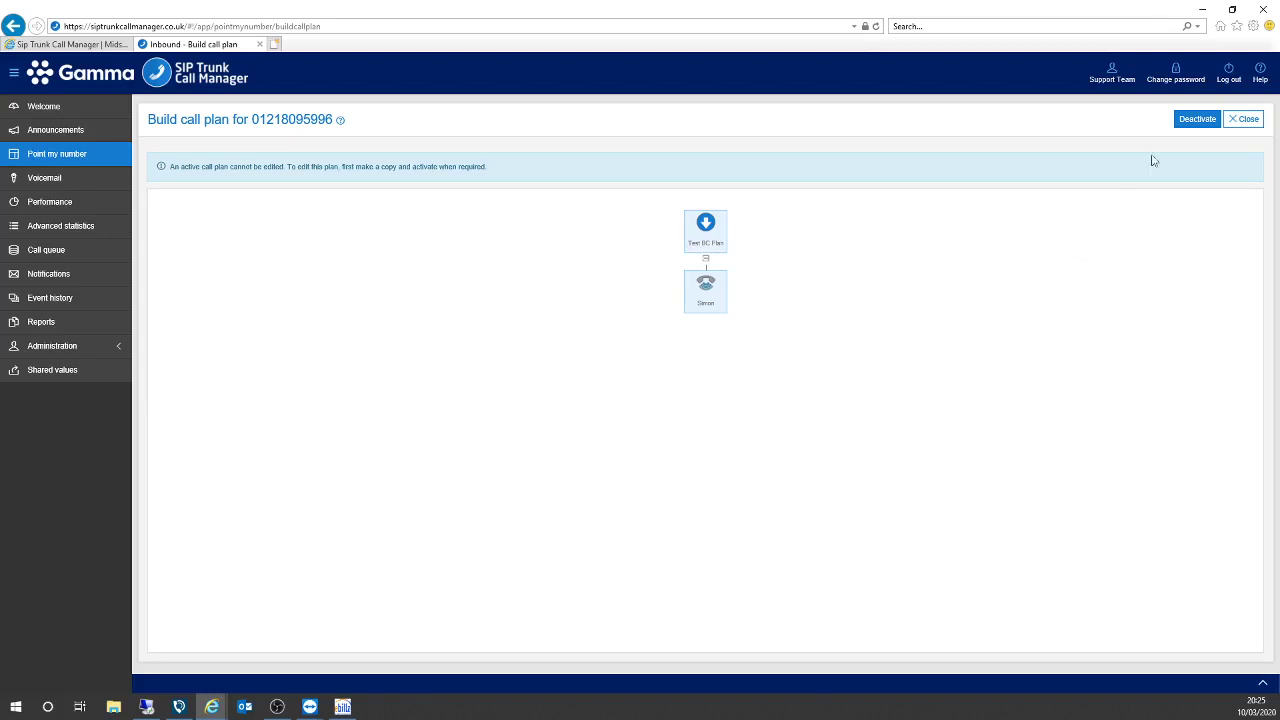
{"action": "left_click", "coordinate": [1246, 122]}
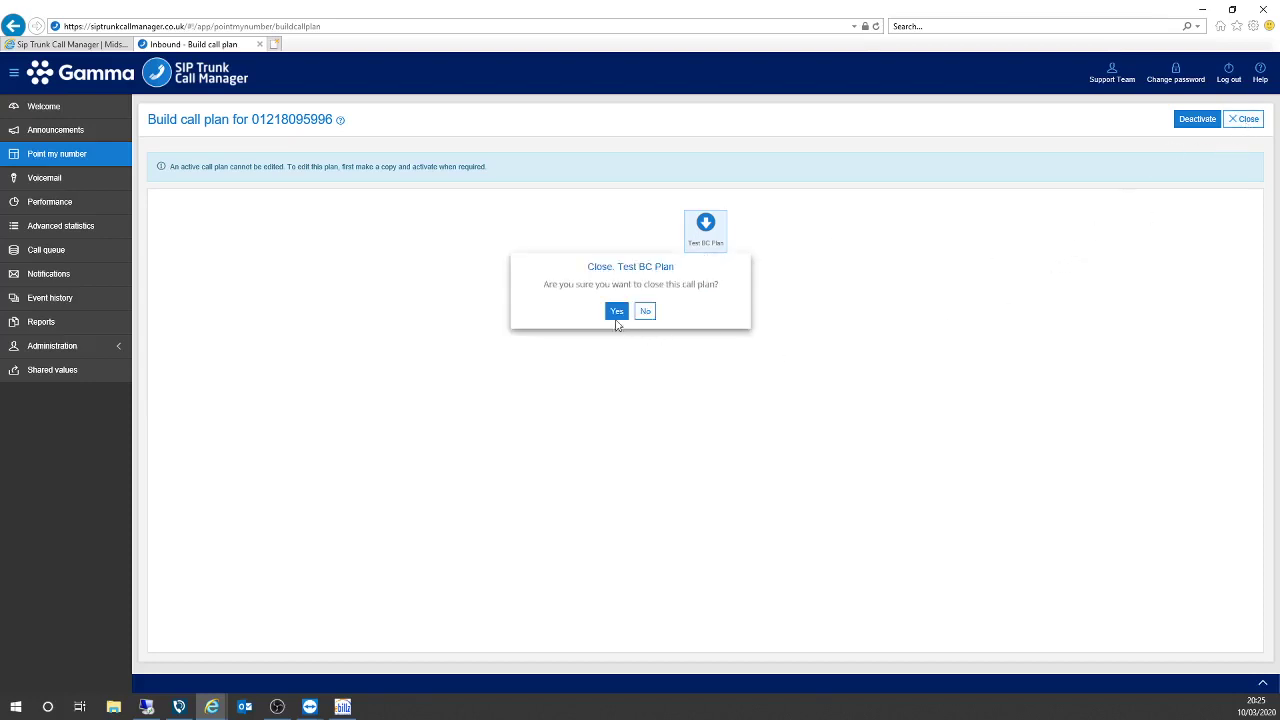
{"action": "left_click", "coordinate": [616, 313]}
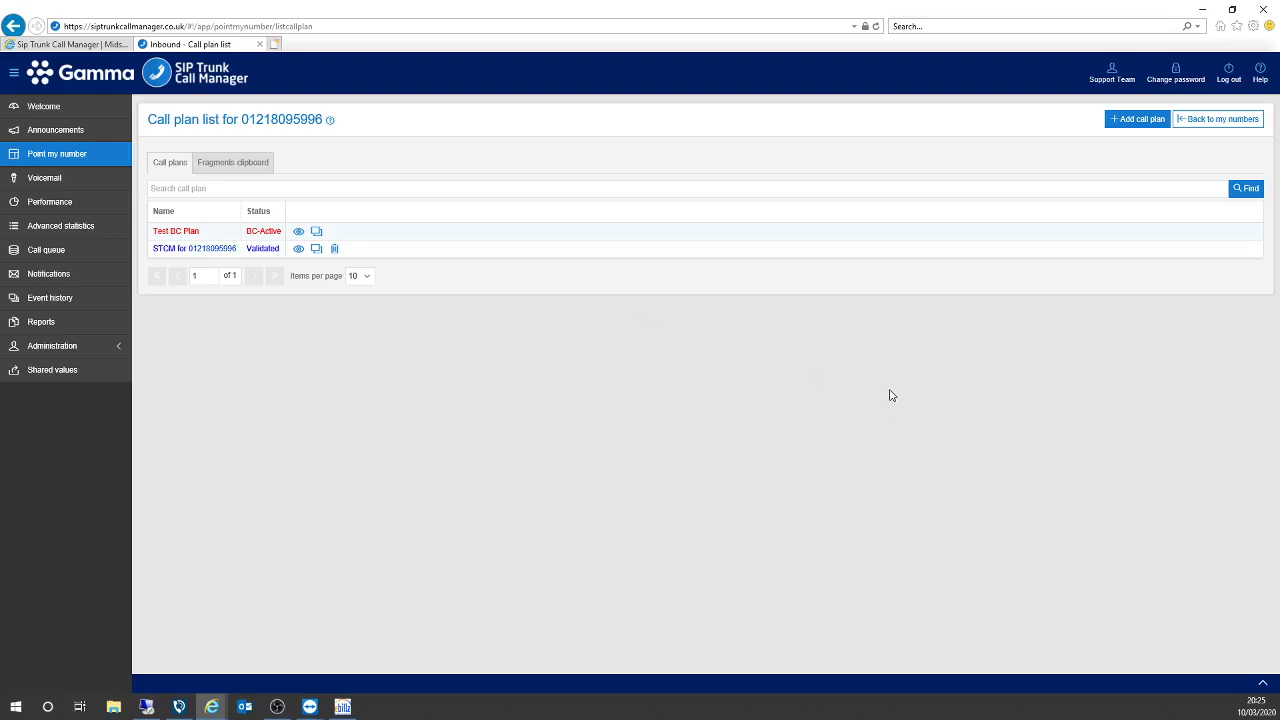
Add and save a new call plan named 'test plan'.
{"action": "left_click", "coordinate": [1144, 131]}
{"action": "left_click", "coordinate": [640, 128]}
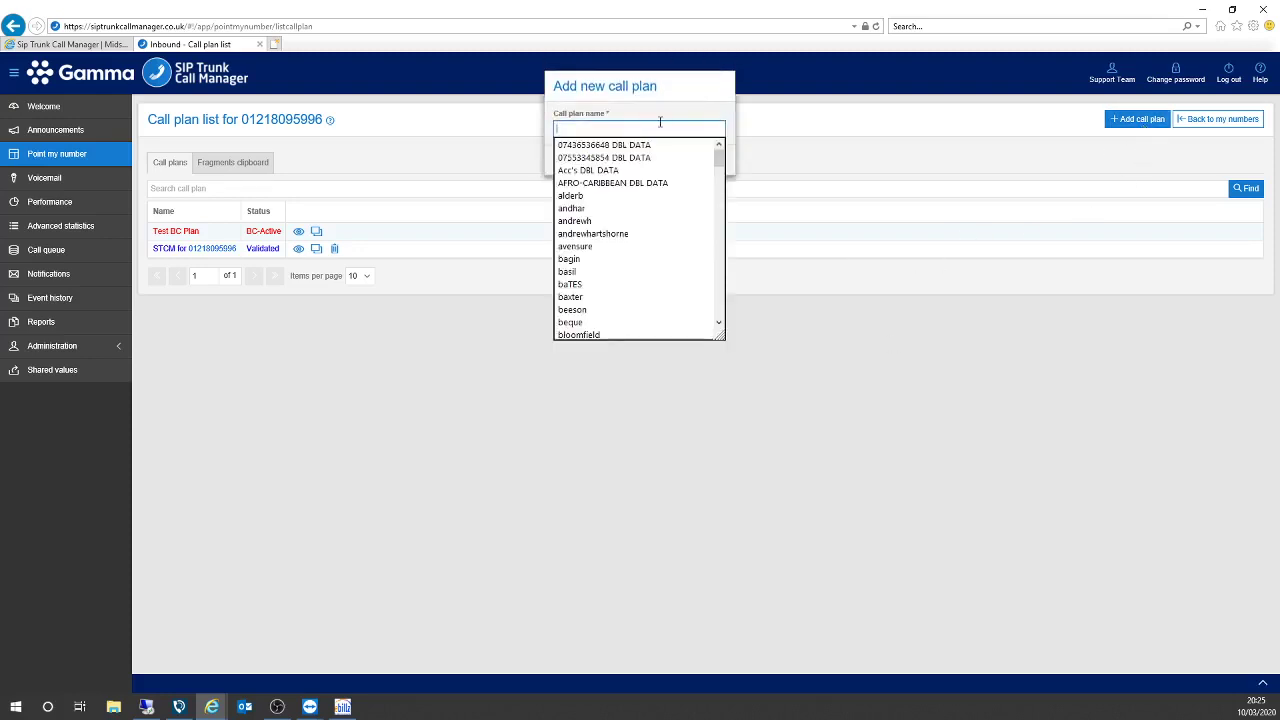
{"action": "type", "text": "tes"}
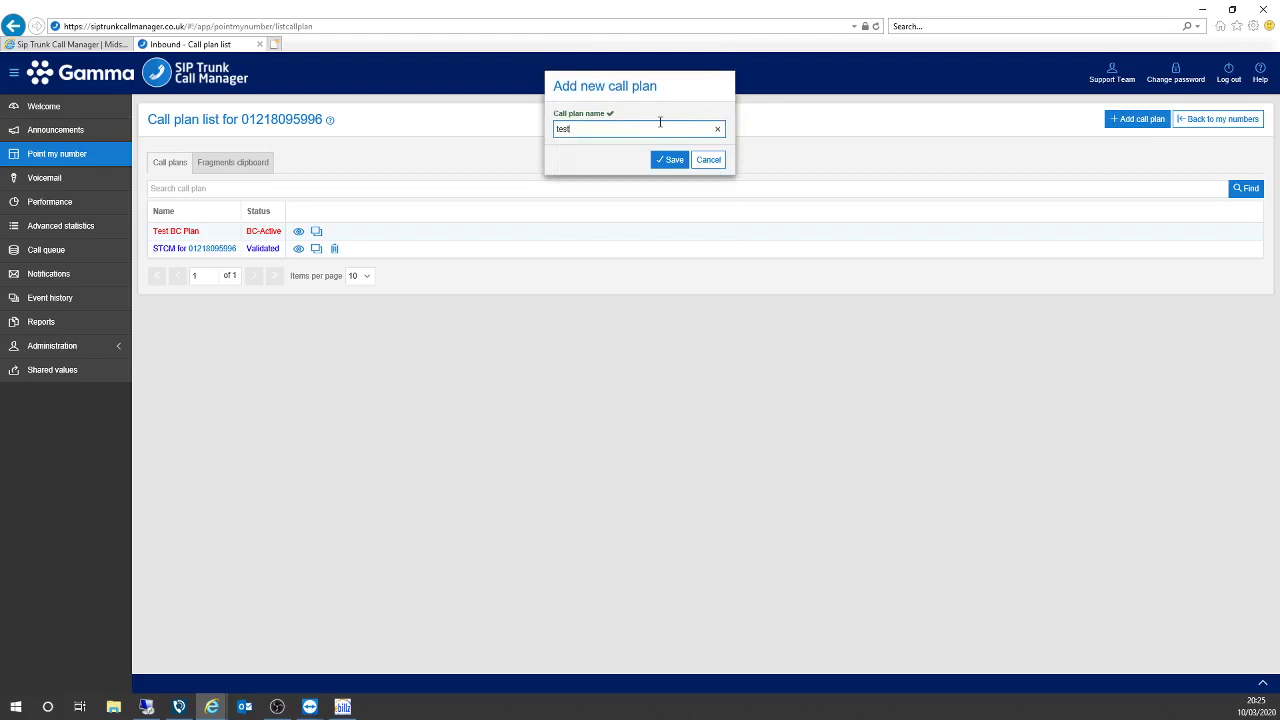
{"action": "type", "text": "t plan"}
{"action": "left_click", "coordinate": [672, 160]}
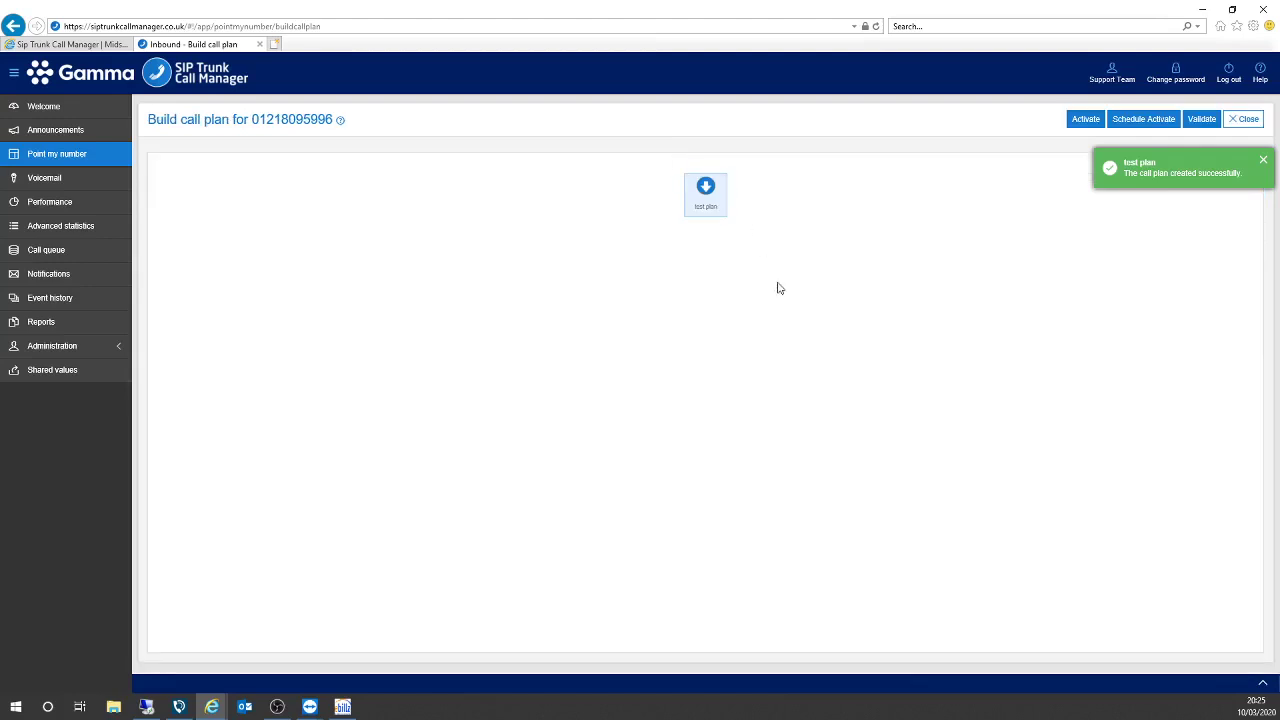
{"action": "left_click", "coordinate": [706, 208]}
Add a Hunt group step under test plan with hunt type set to Simultaneous.
{"action": "left_click", "coordinate": [706, 210]}
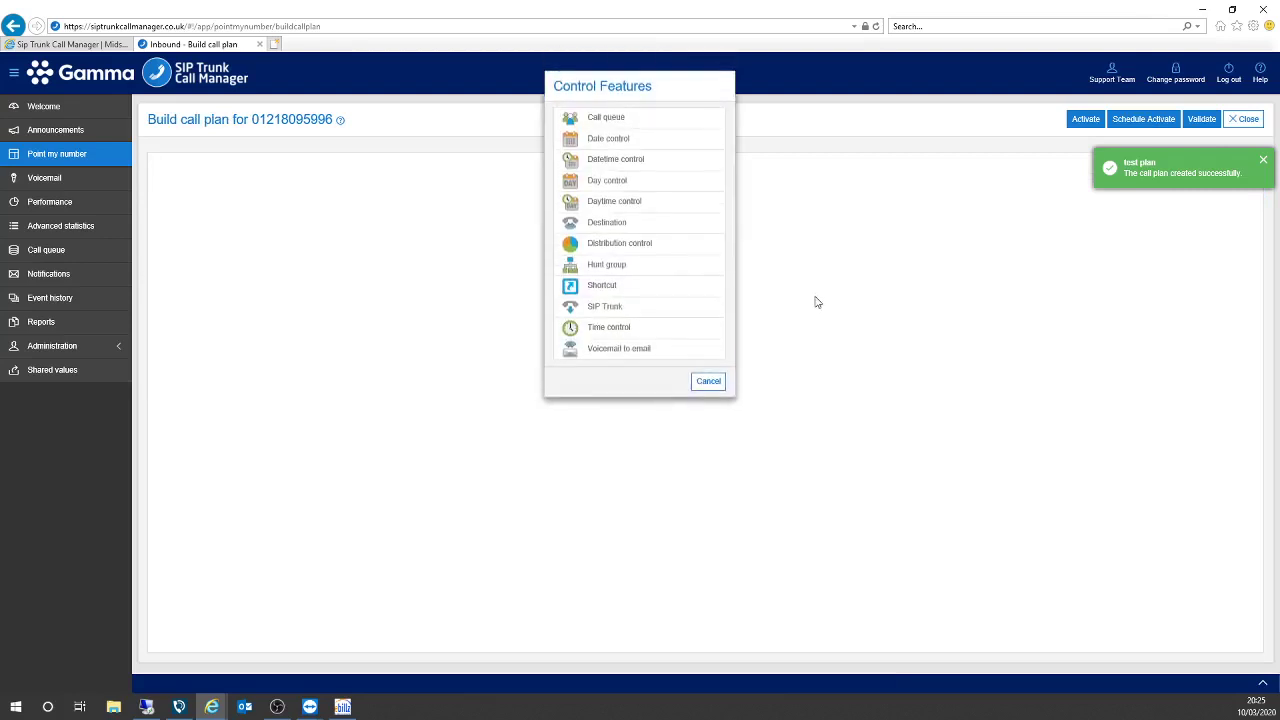
{"action": "left_click", "coordinate": [632, 271]}
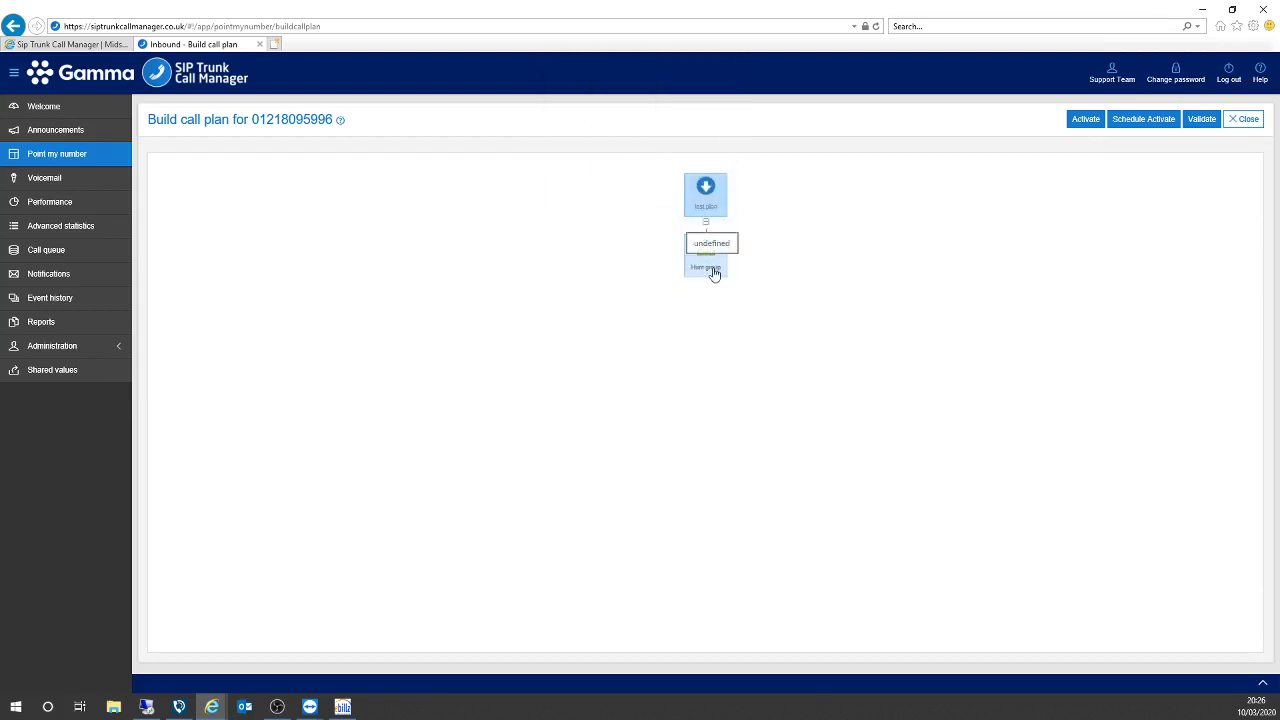
{"action": "left_click", "coordinate": [714, 272]}
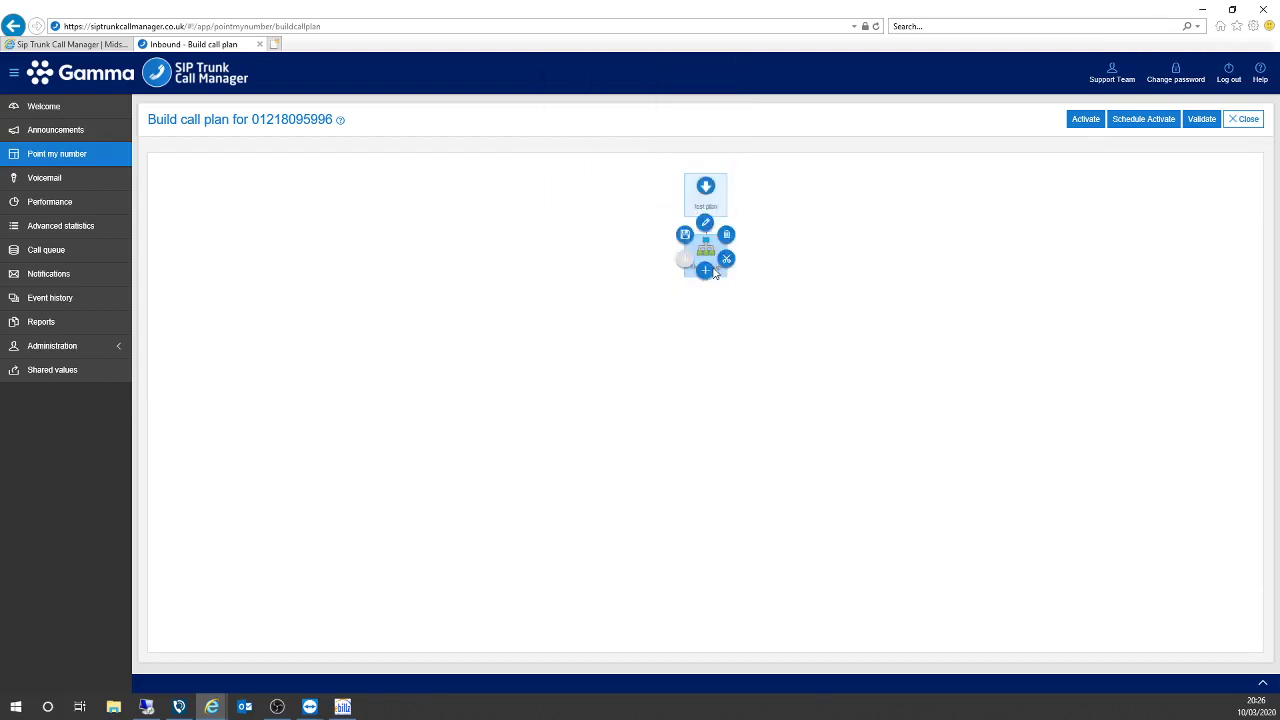
{"action": "left_click", "coordinate": [705, 222]}
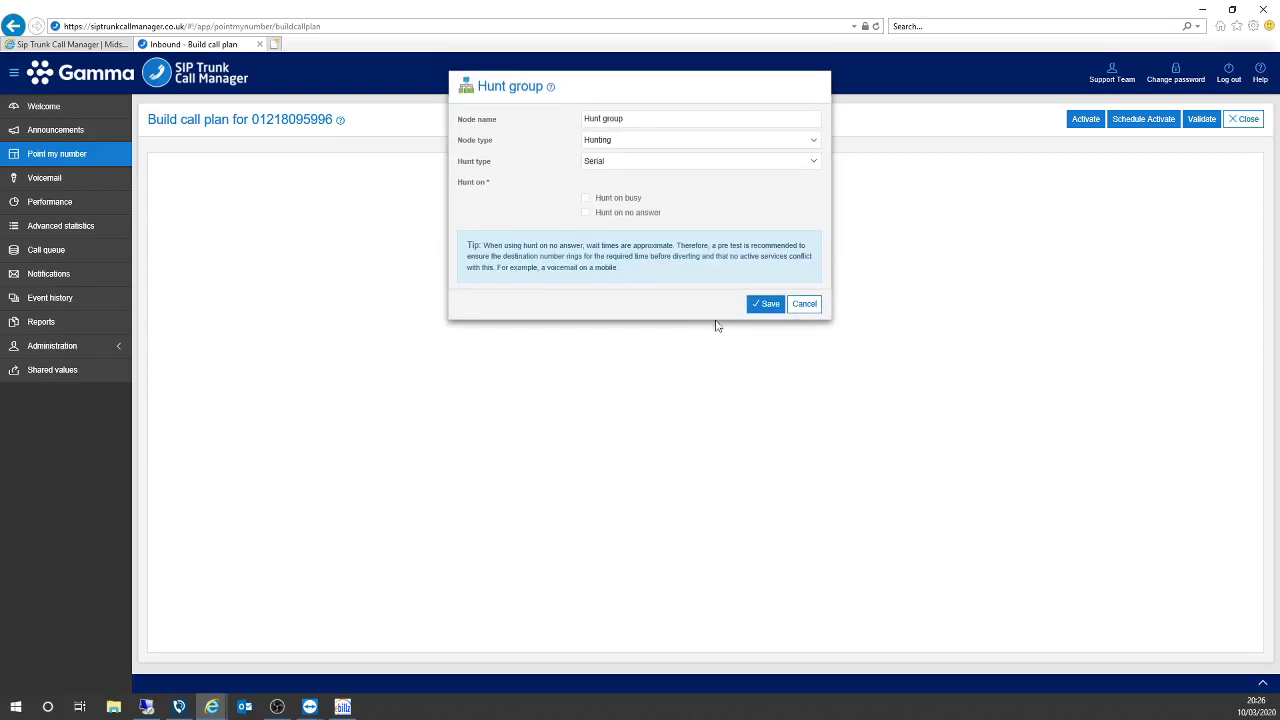
{"action": "left_click", "coordinate": [709, 165]}
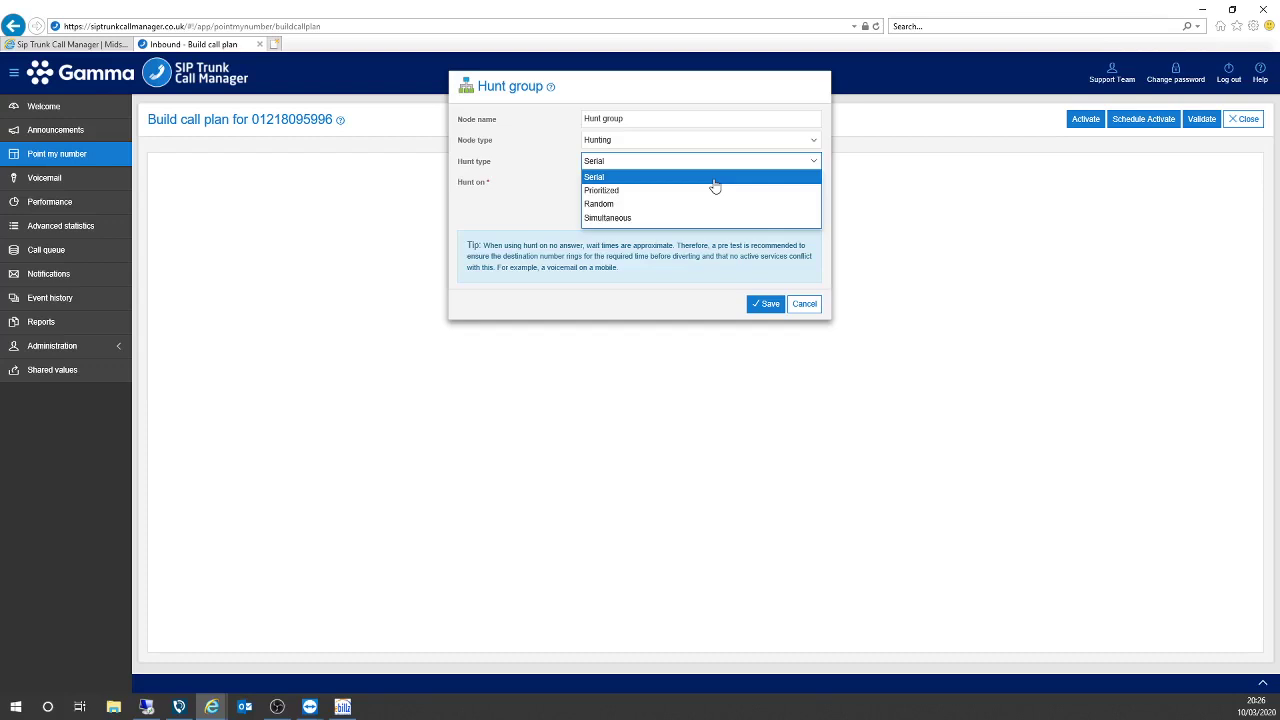
{"action": "left_click", "coordinate": [648, 218]}
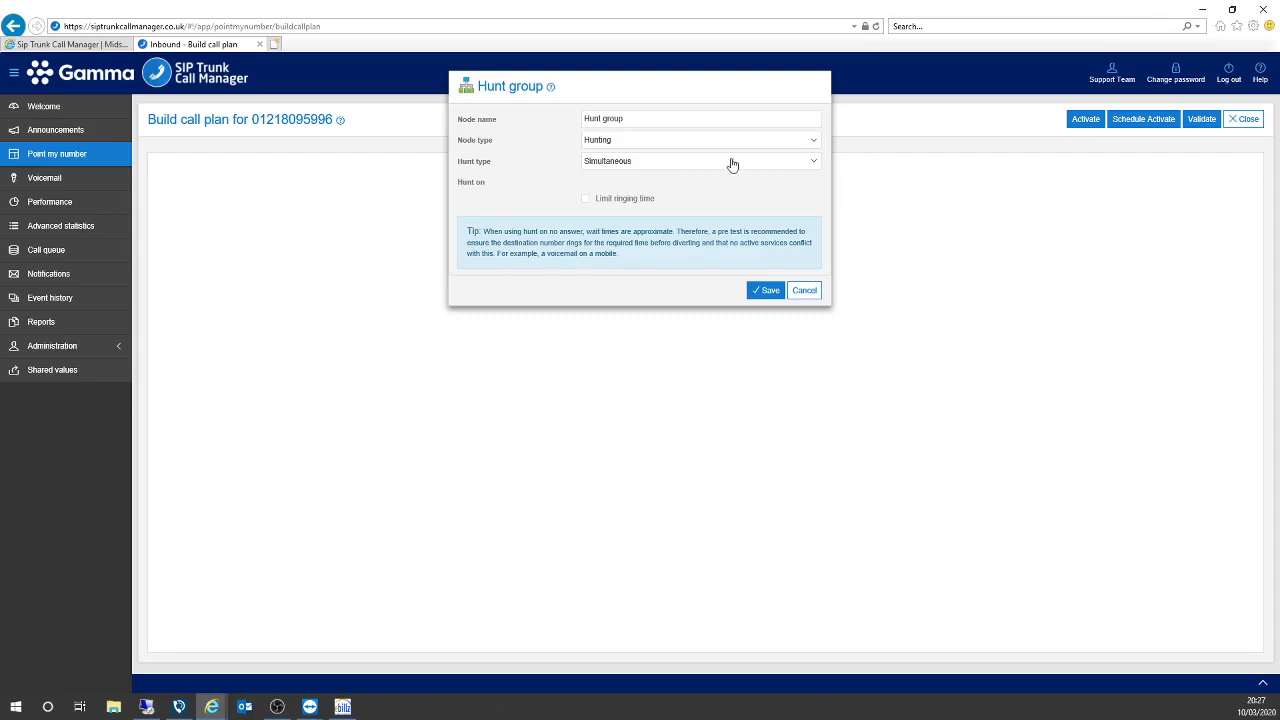
{"action": "left_click", "coordinate": [768, 292]}
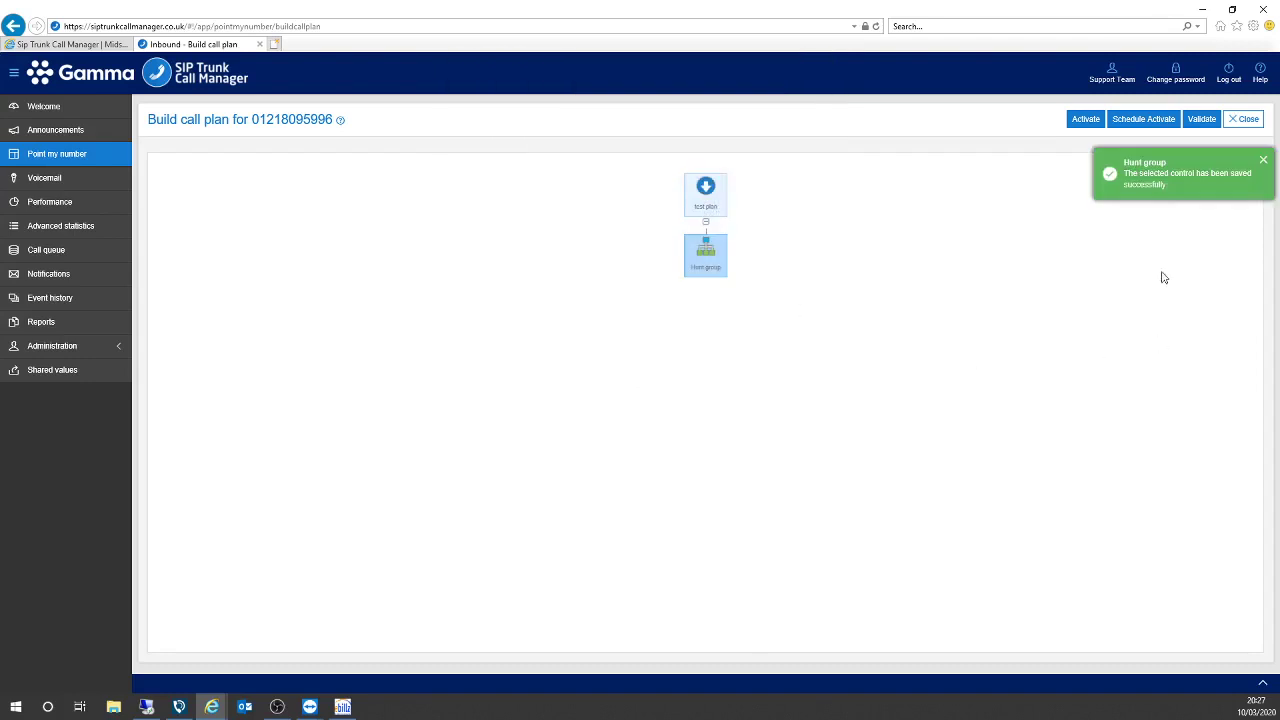
Validate test plan, dismiss the saved notice, and hide the Validation errors panel.
{"action": "left_click", "coordinate": [702, 275]}
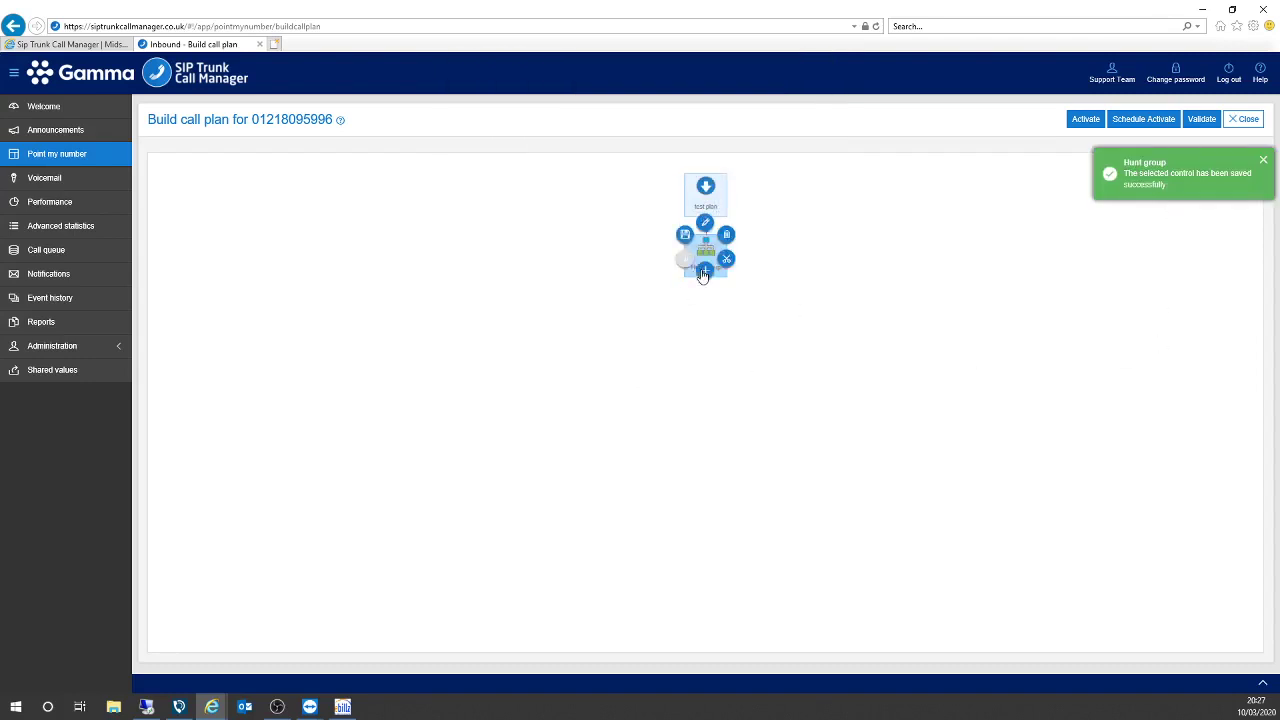
{"action": "left_click", "coordinate": [858, 325]}
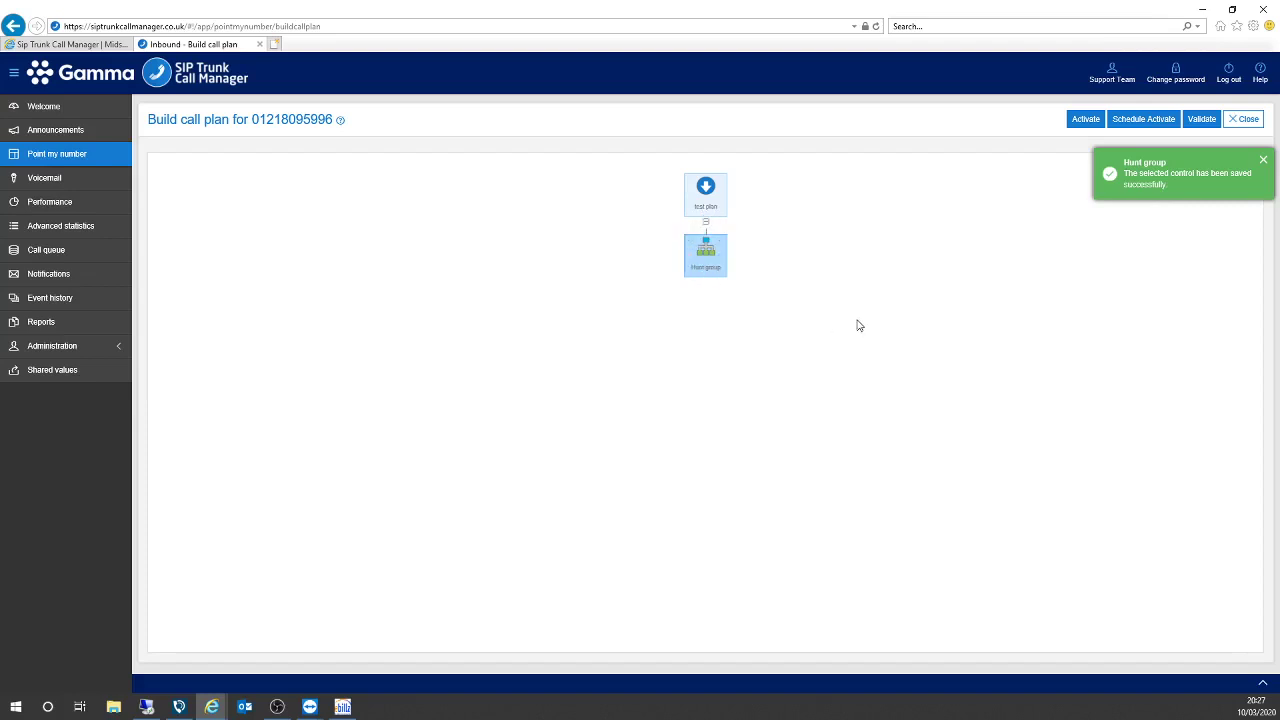
{"action": "left_click", "coordinate": [1202, 120]}
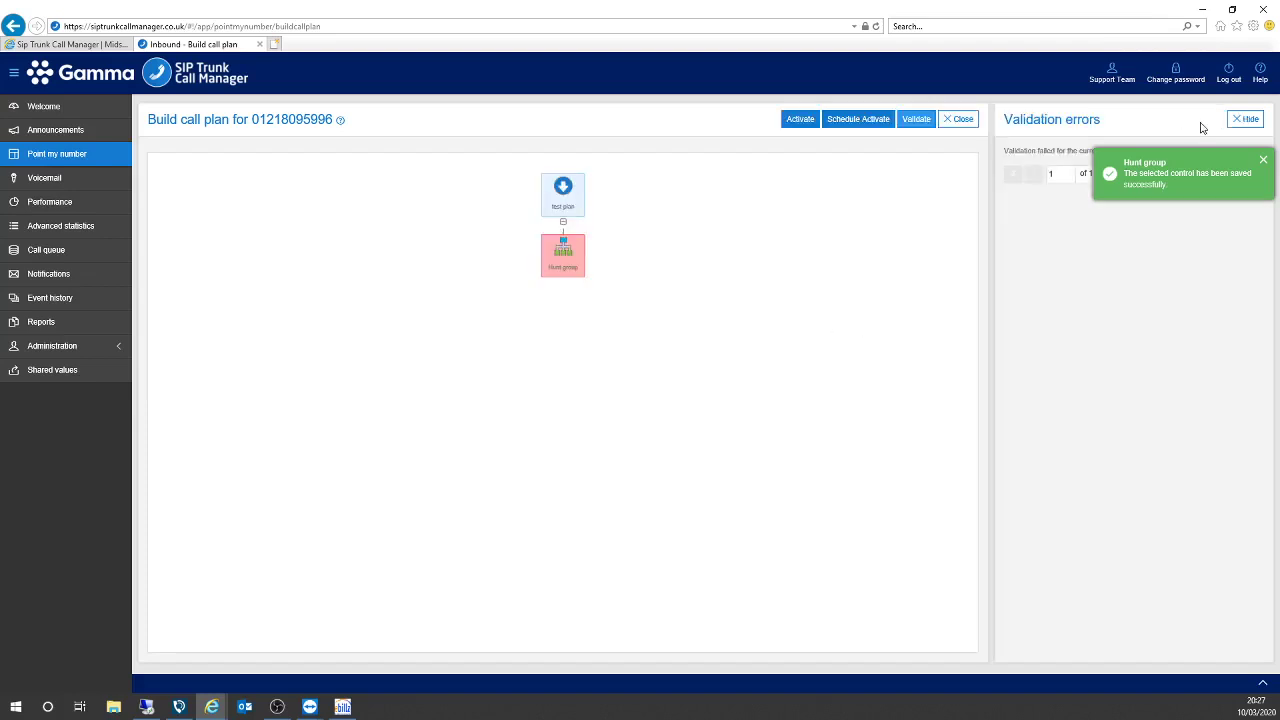
{"action": "left_click", "coordinate": [1264, 162]}
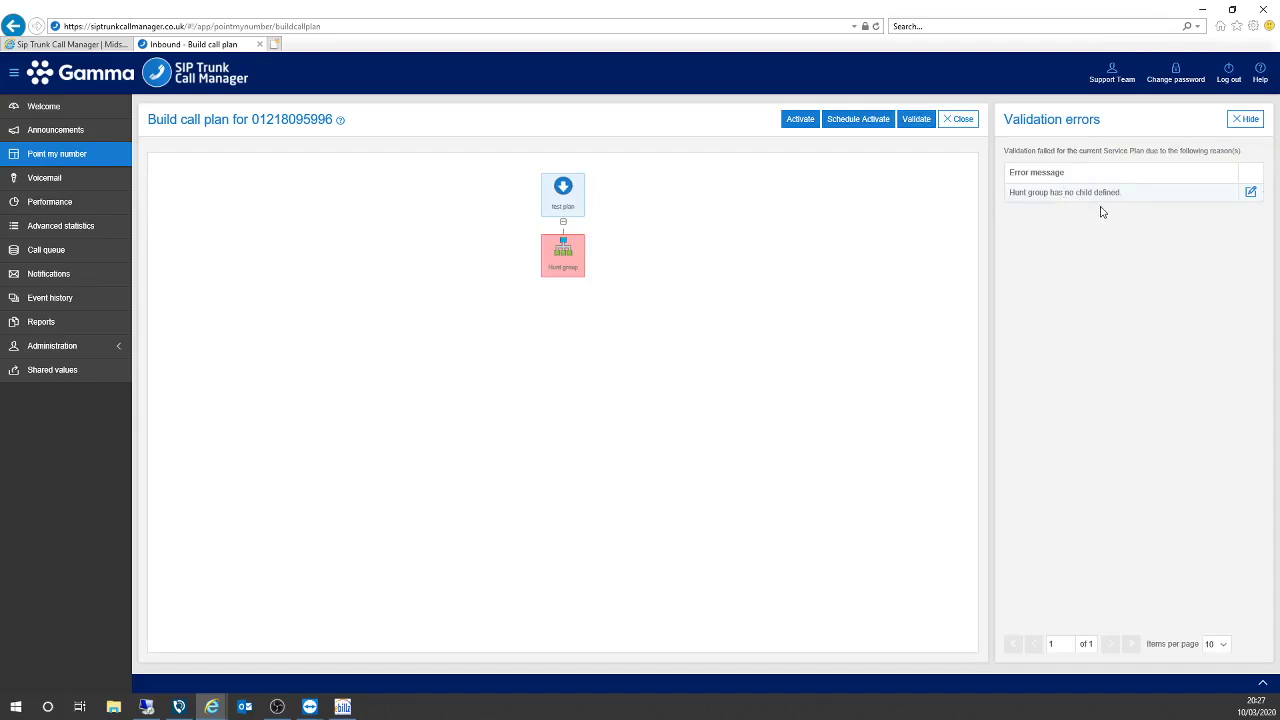
{"action": "left_click", "coordinate": [1246, 119]}
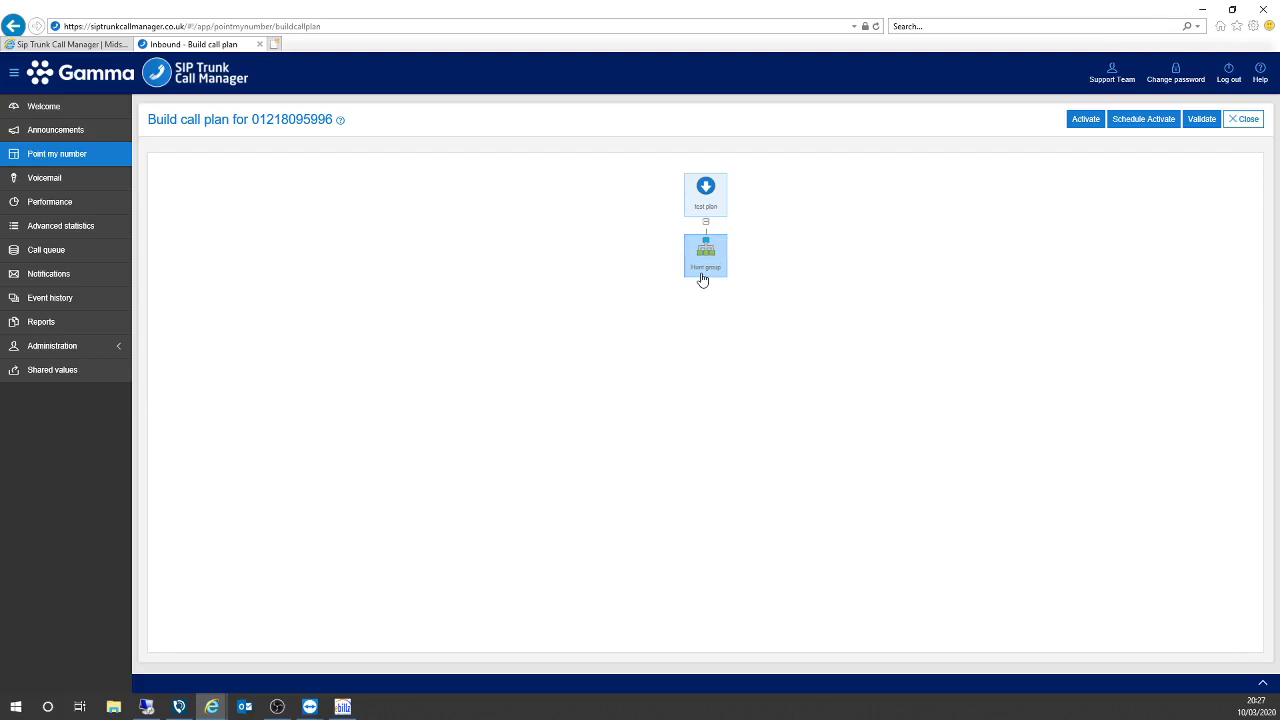
Add a first Destination node under the Hunt group set to a mobile number.
{"action": "left_click", "coordinate": [702, 280]}
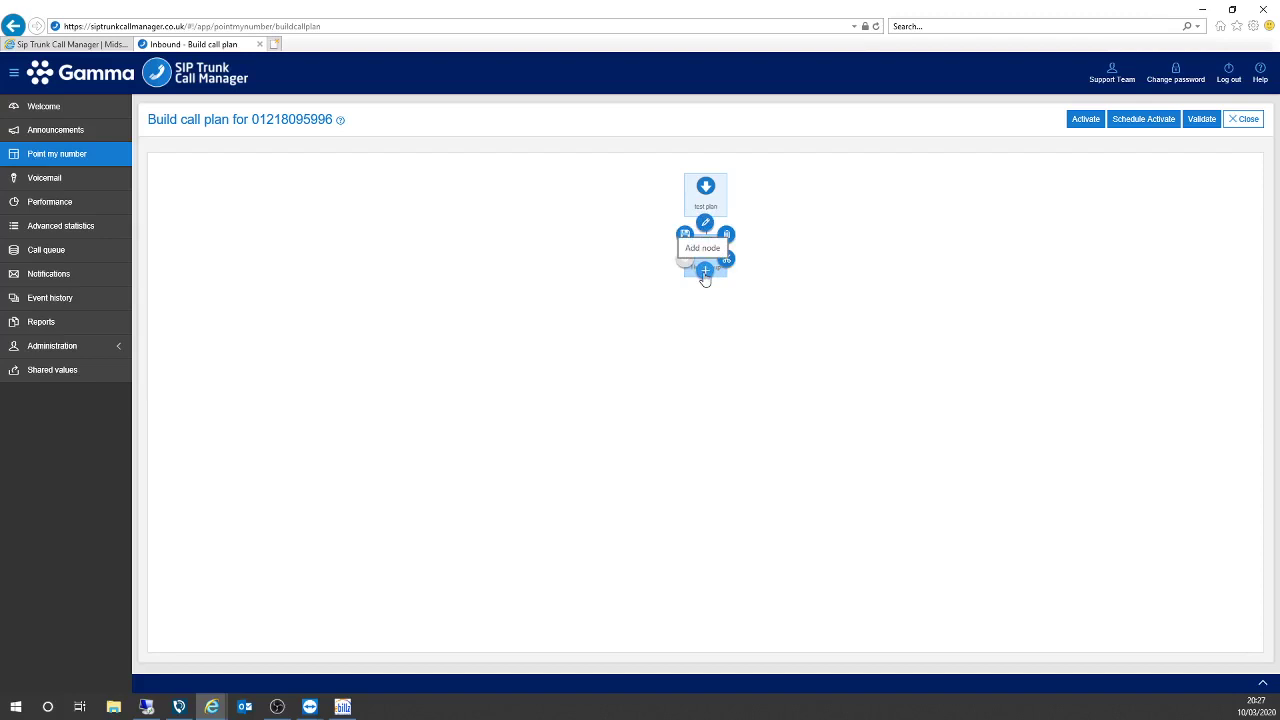
{"action": "left_click", "coordinate": [704, 270]}
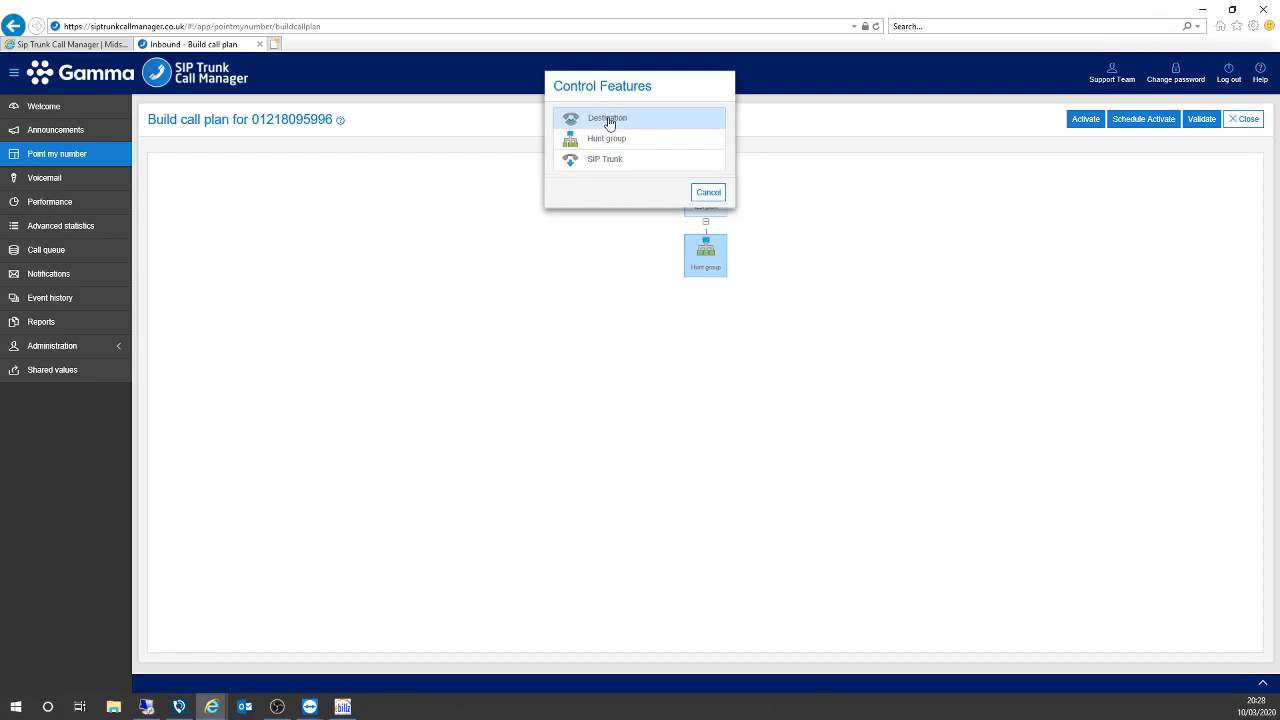
{"action": "left_click", "coordinate": [609, 123]}
{"action": "left_click", "coordinate": [701, 330]}
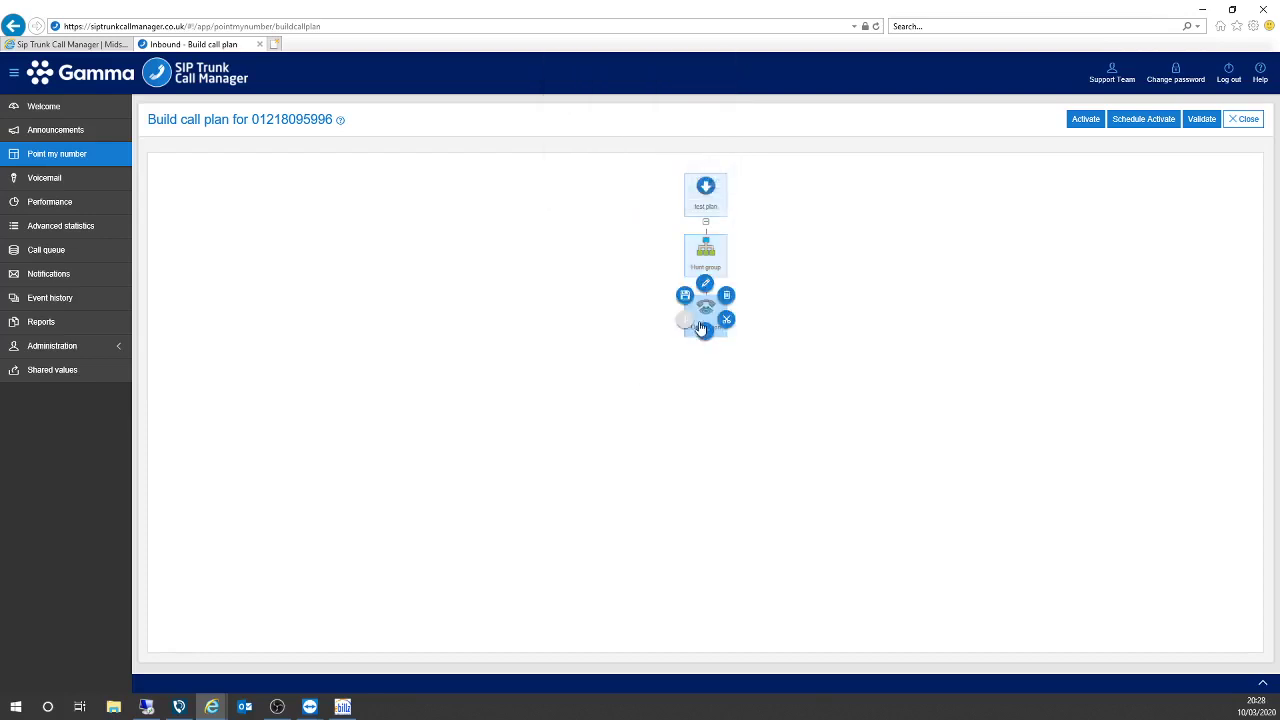
{"action": "left_click", "coordinate": [705, 285]}
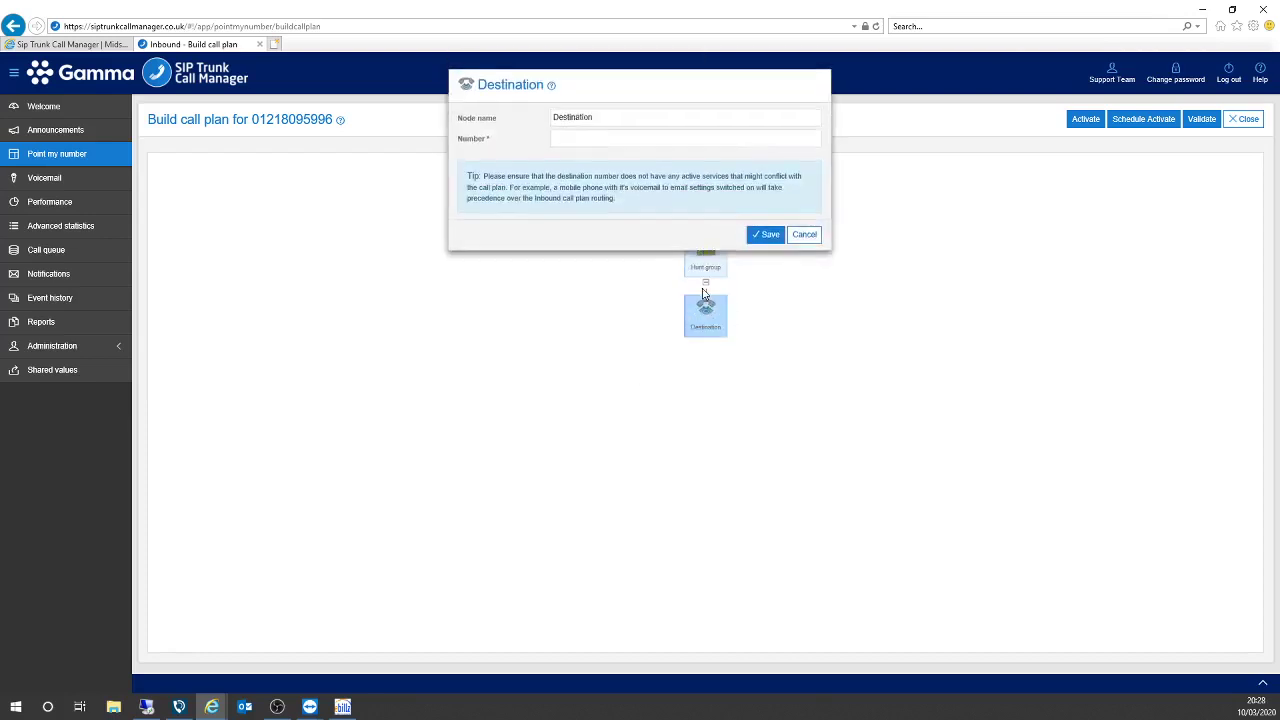
{"action": "left_click", "coordinate": [572, 137]}
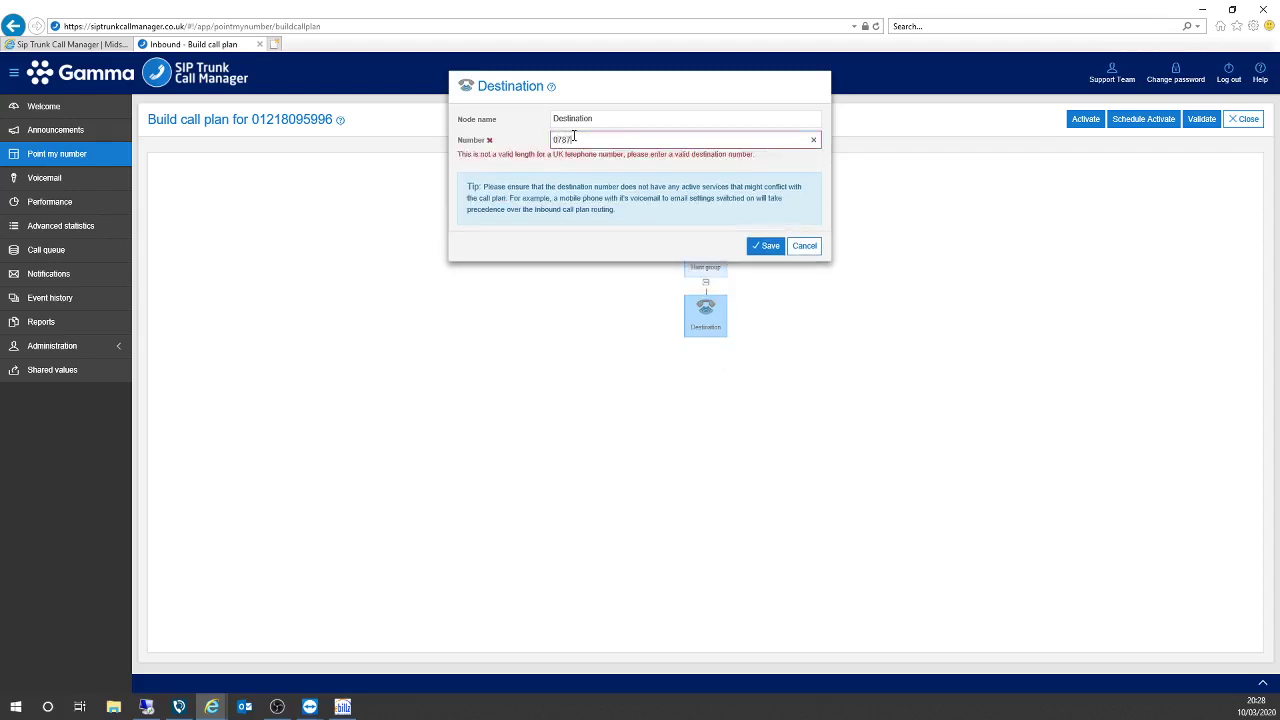
{"action": "left_click", "coordinate": [770, 237]}
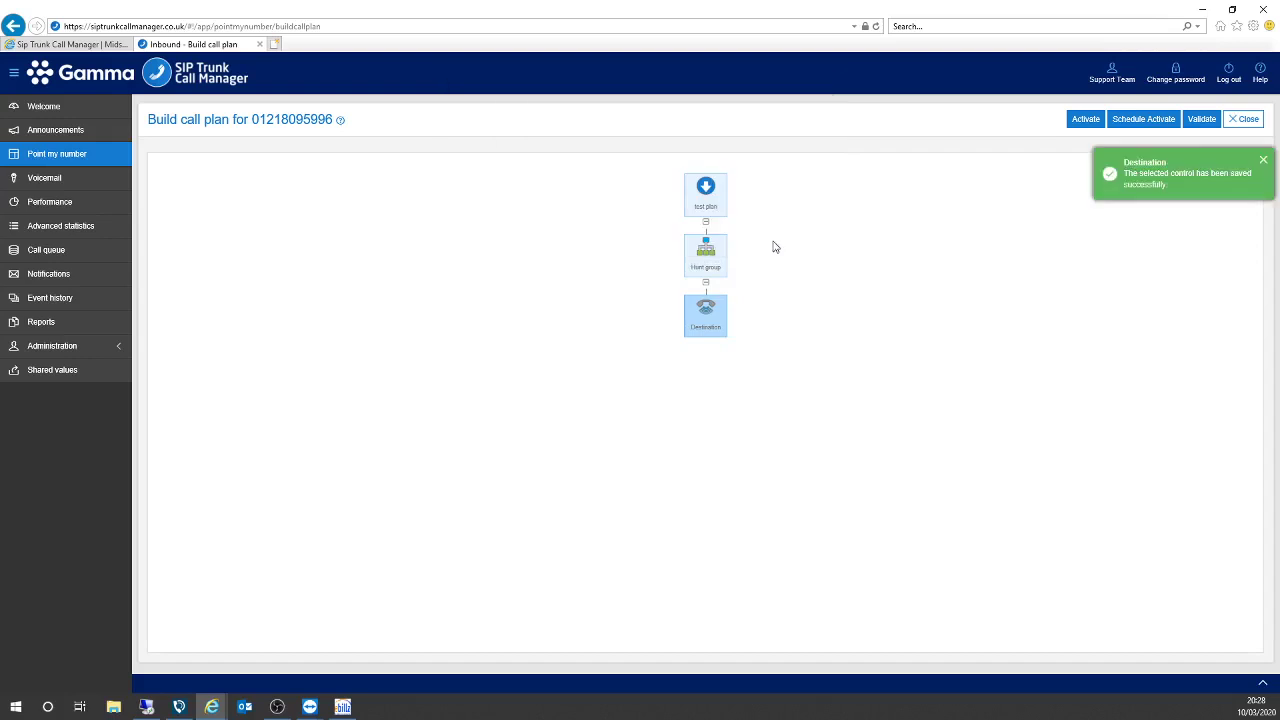
Add a second Destination node under the Hunt group with another mobile number.
{"action": "left_click", "coordinate": [706, 268]}
{"action": "left_click", "coordinate": [706, 271]}
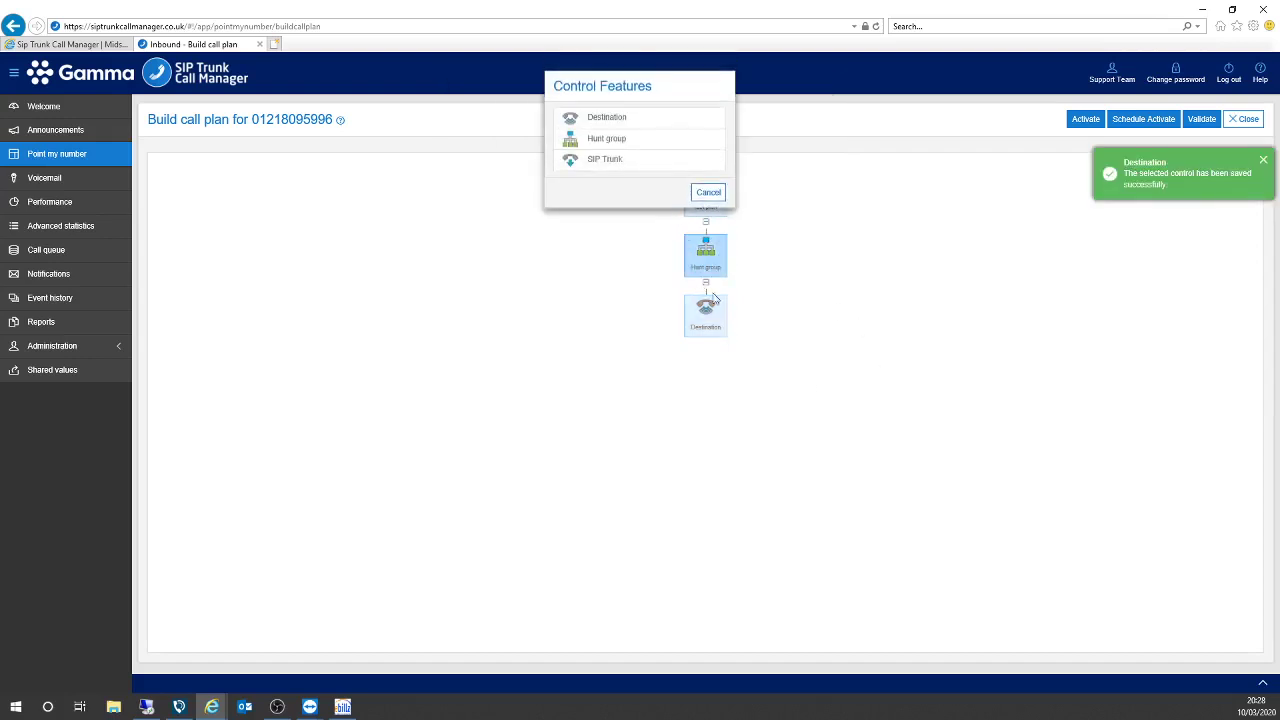
{"action": "left_click", "coordinate": [604, 119]}
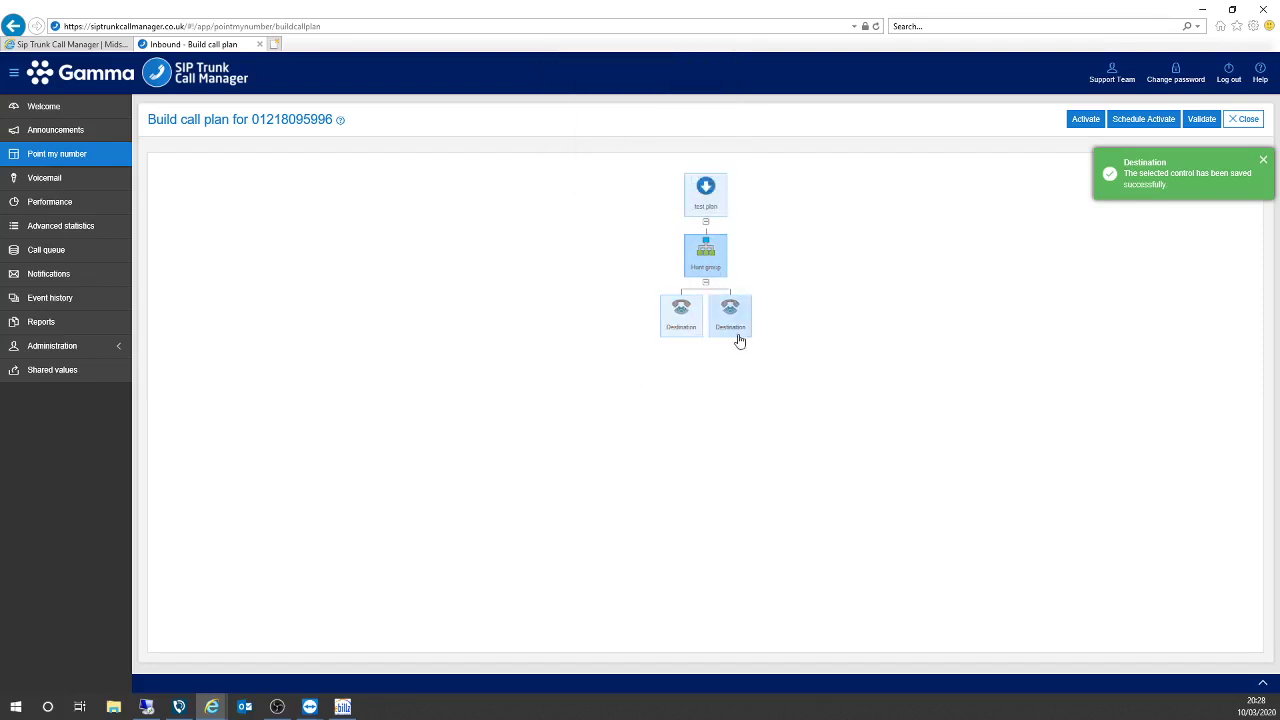
{"action": "left_click", "coordinate": [736, 314]}
{"action": "left_click", "coordinate": [729, 284]}
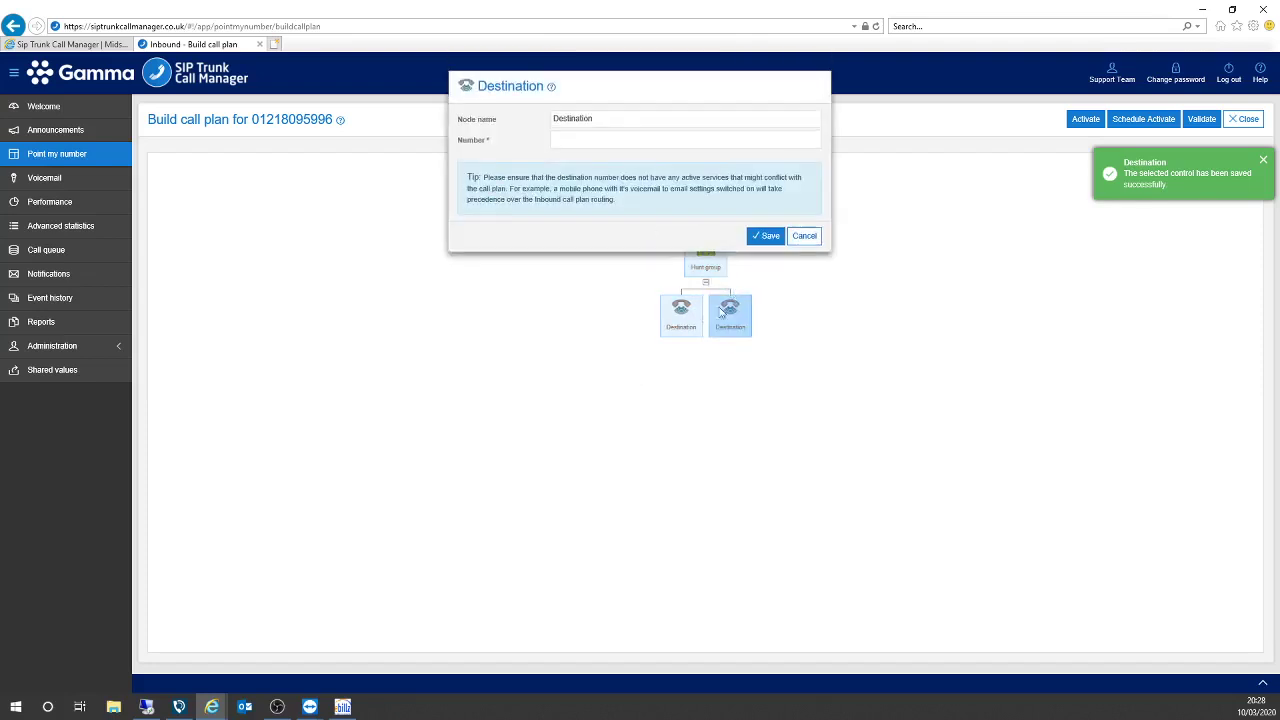
{"action": "left_click", "coordinate": [615, 139]}
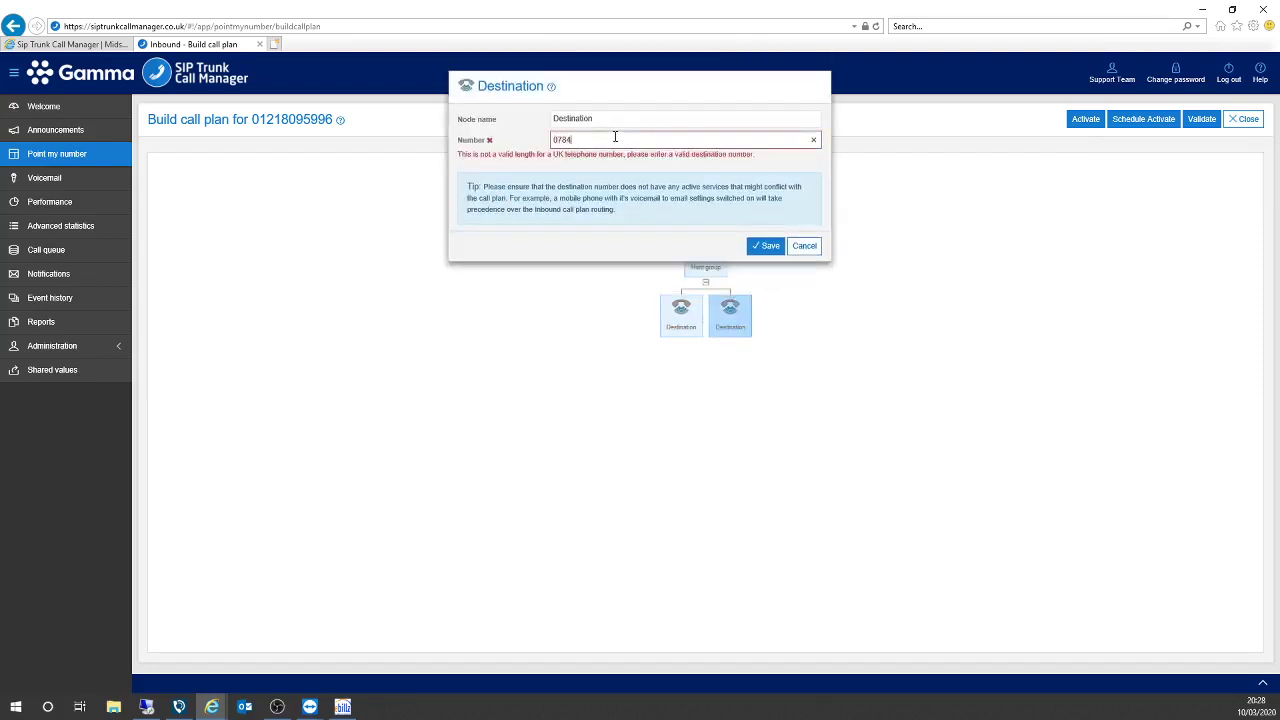
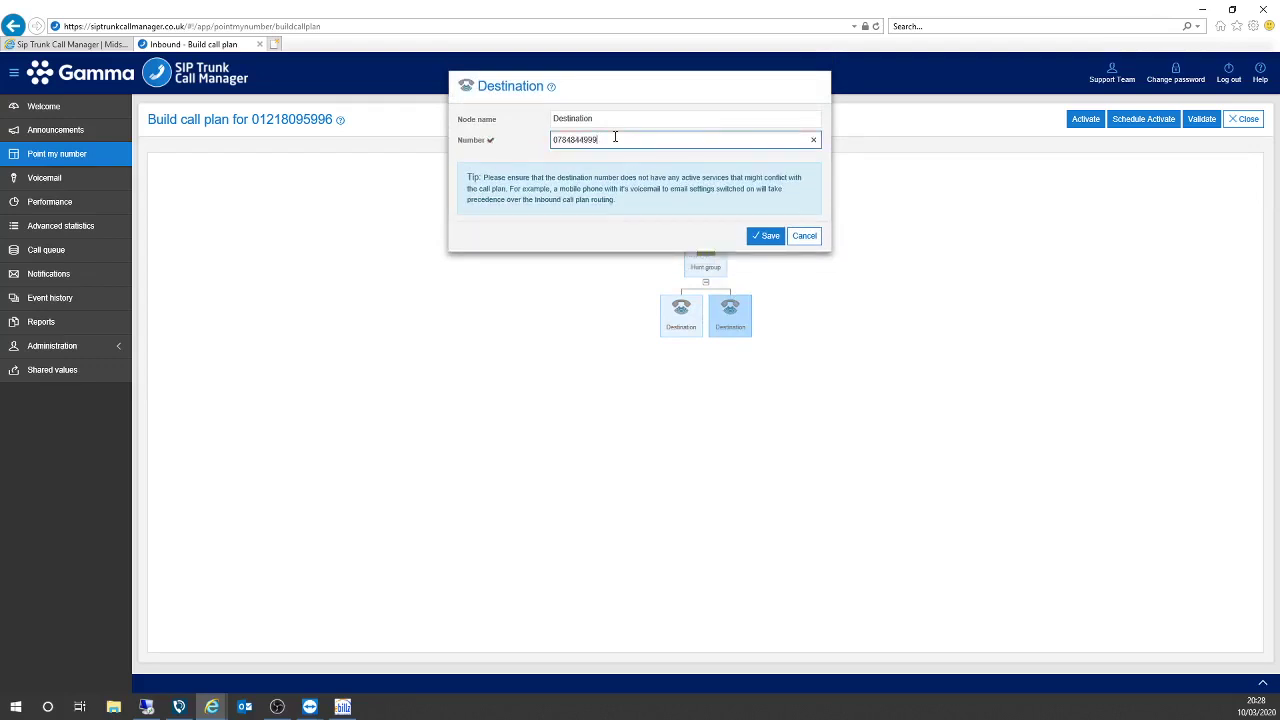
{"action": "left_click", "coordinate": [766, 235]}
Add a third Destination node with a mobile number, then validate test plan.
{"action": "left_click", "coordinate": [705, 270]}
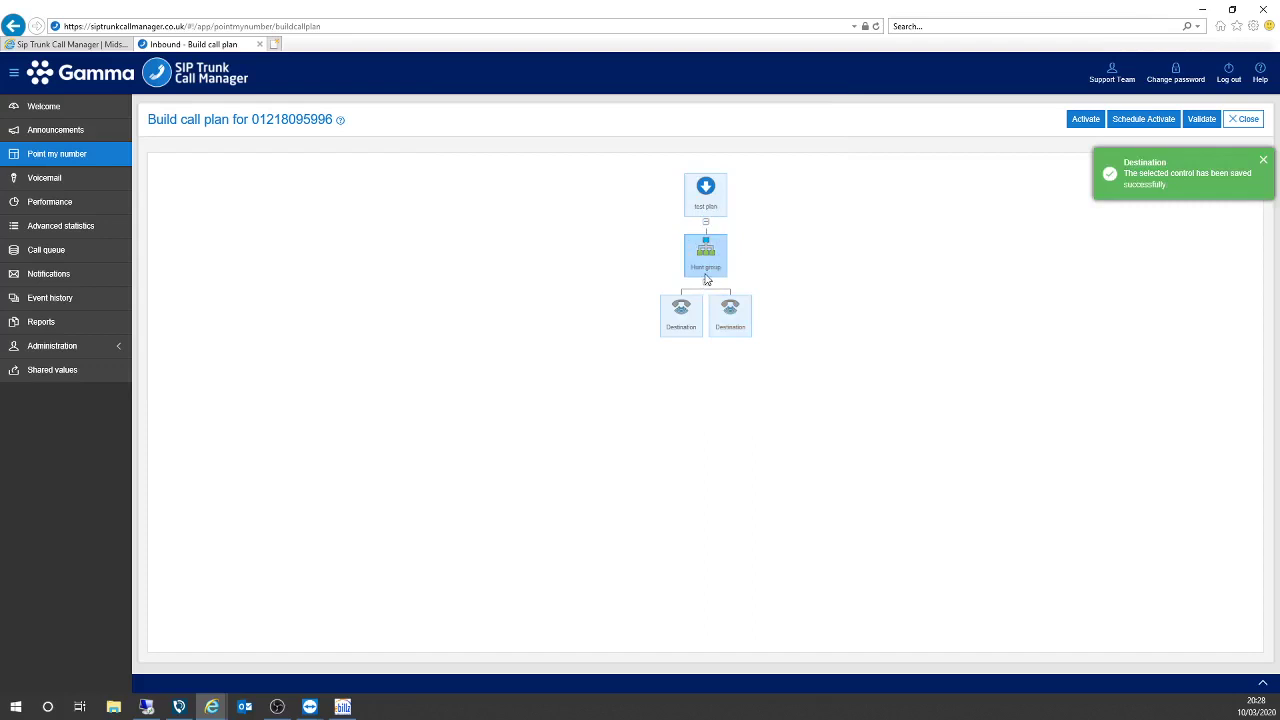
{"action": "left_click", "coordinate": [608, 118]}
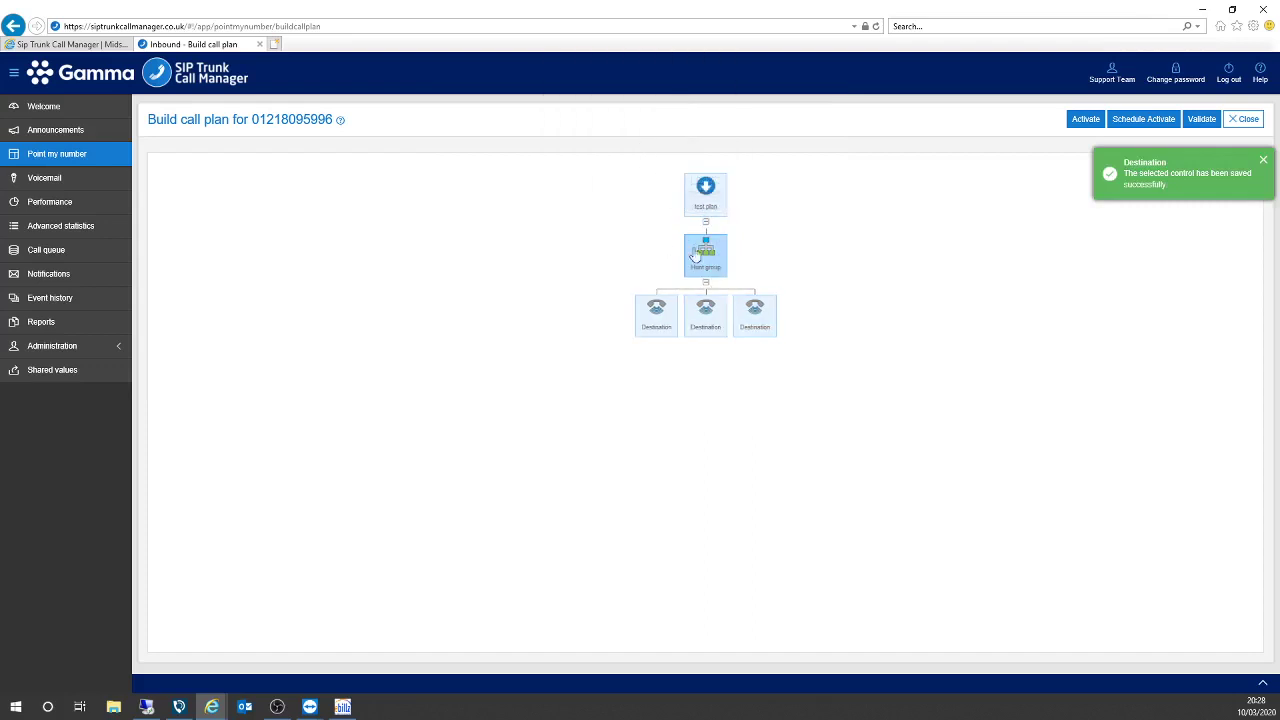
{"action": "left_click", "coordinate": [760, 302]}
{"action": "left_click", "coordinate": [597, 140]}
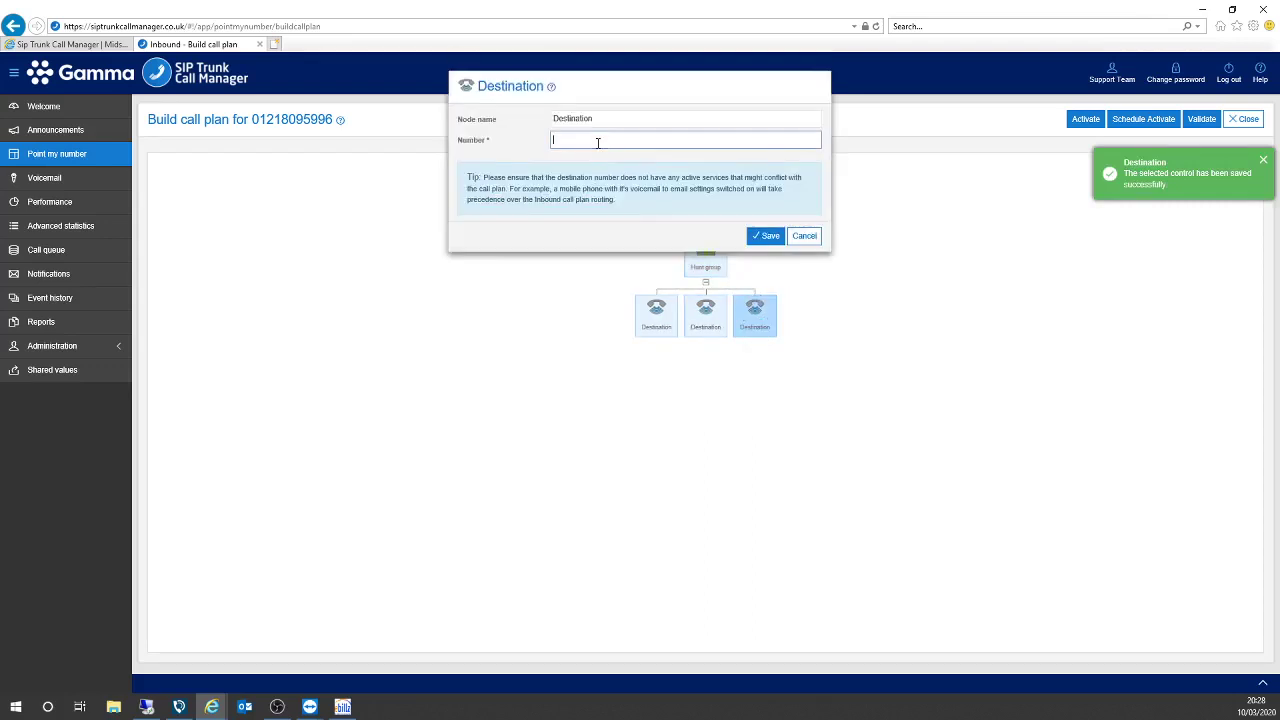
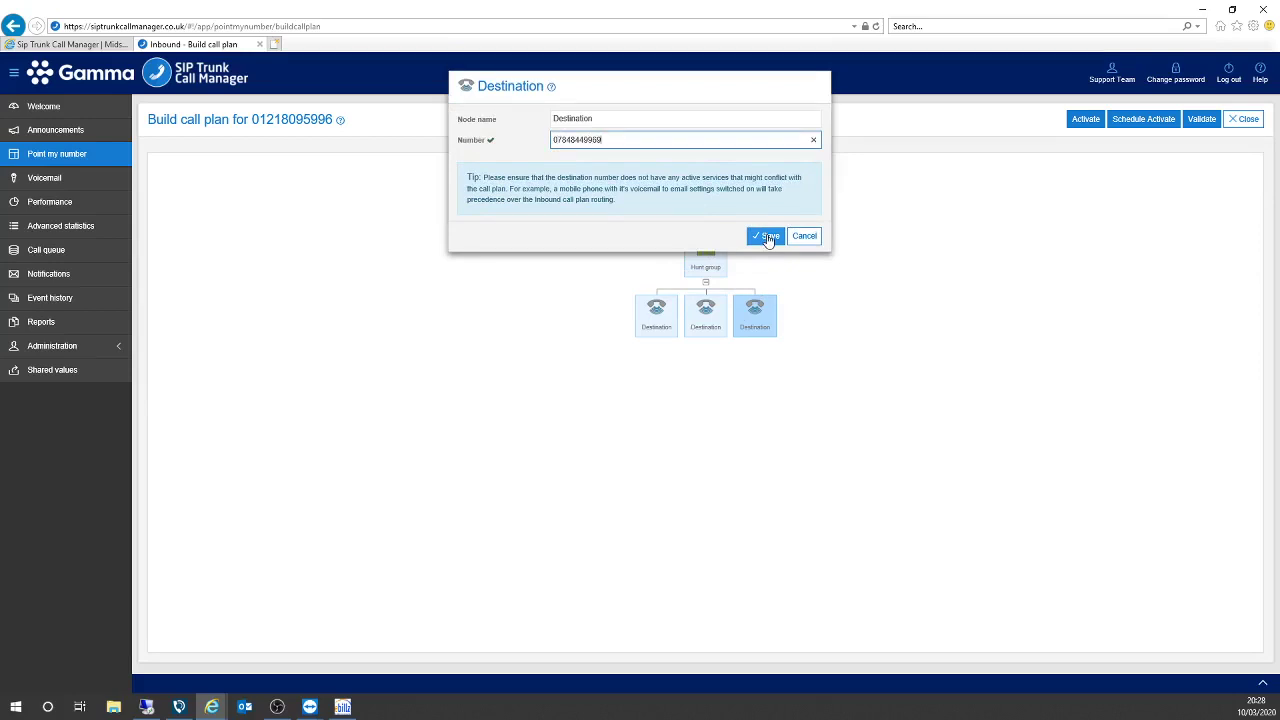
{"action": "left_click", "coordinate": [768, 238]}
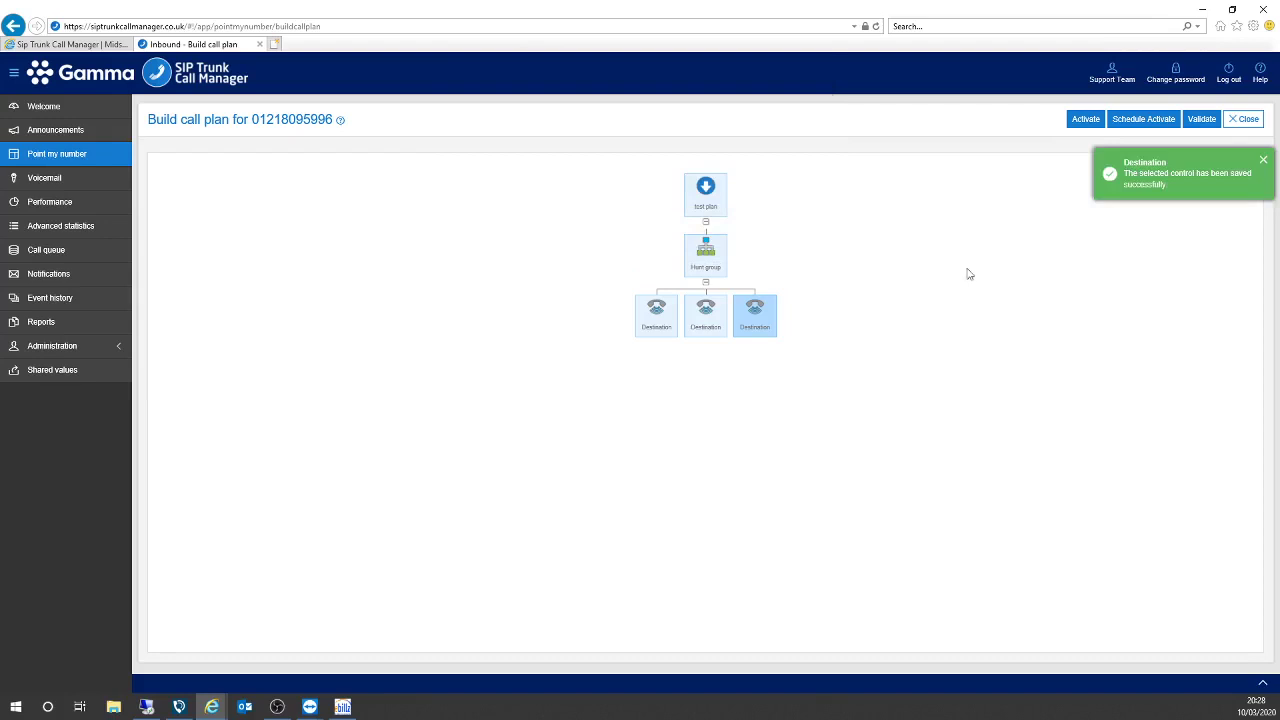
{"action": "left_click", "coordinate": [1205, 122]}
Dismiss the validation result without activating, then close test plan and confirm.
{"action": "left_click", "coordinate": [1264, 164]}
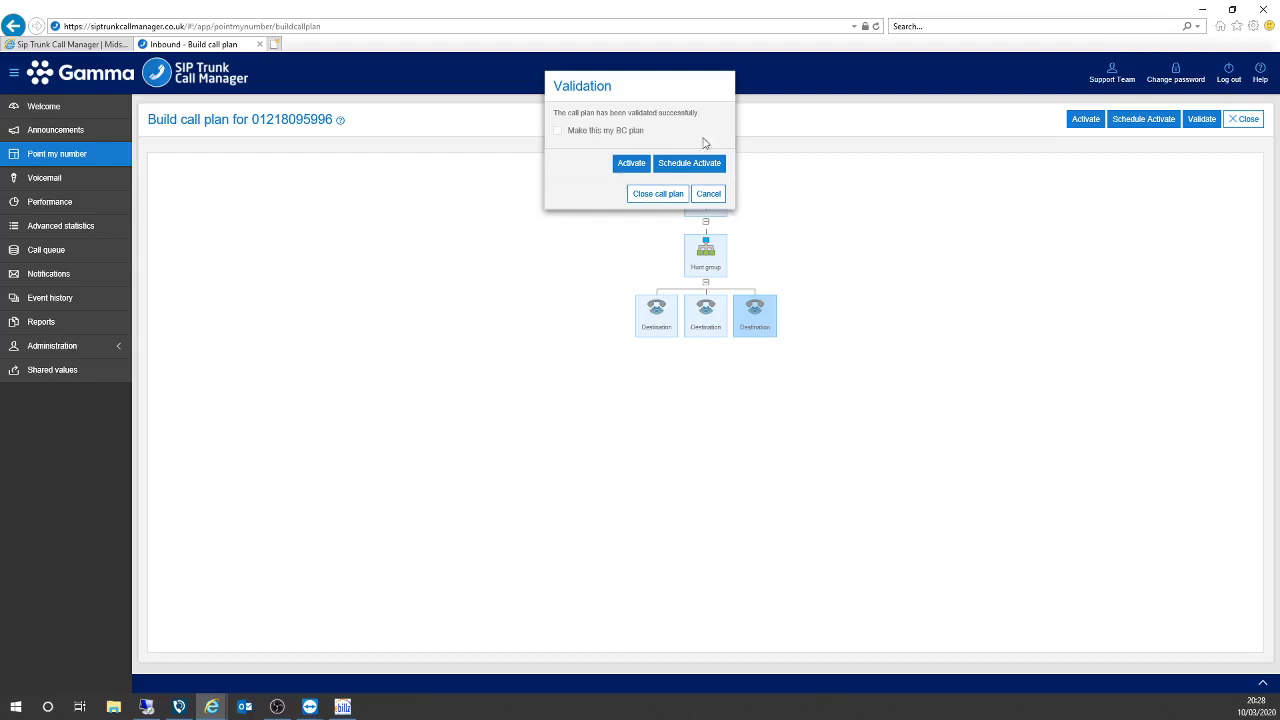
{"action": "left_click", "coordinate": [709, 194]}
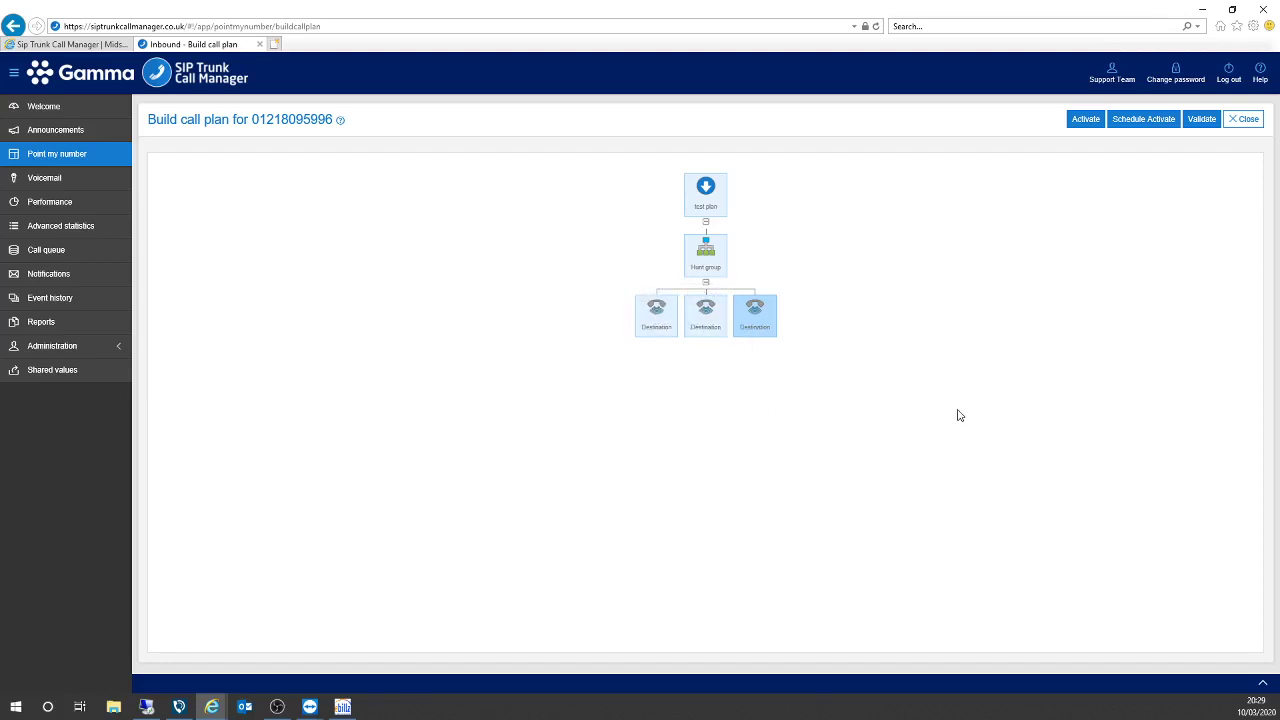
{"action": "left_click", "coordinate": [1246, 119]}
{"action": "left_click", "coordinate": [616, 311]}
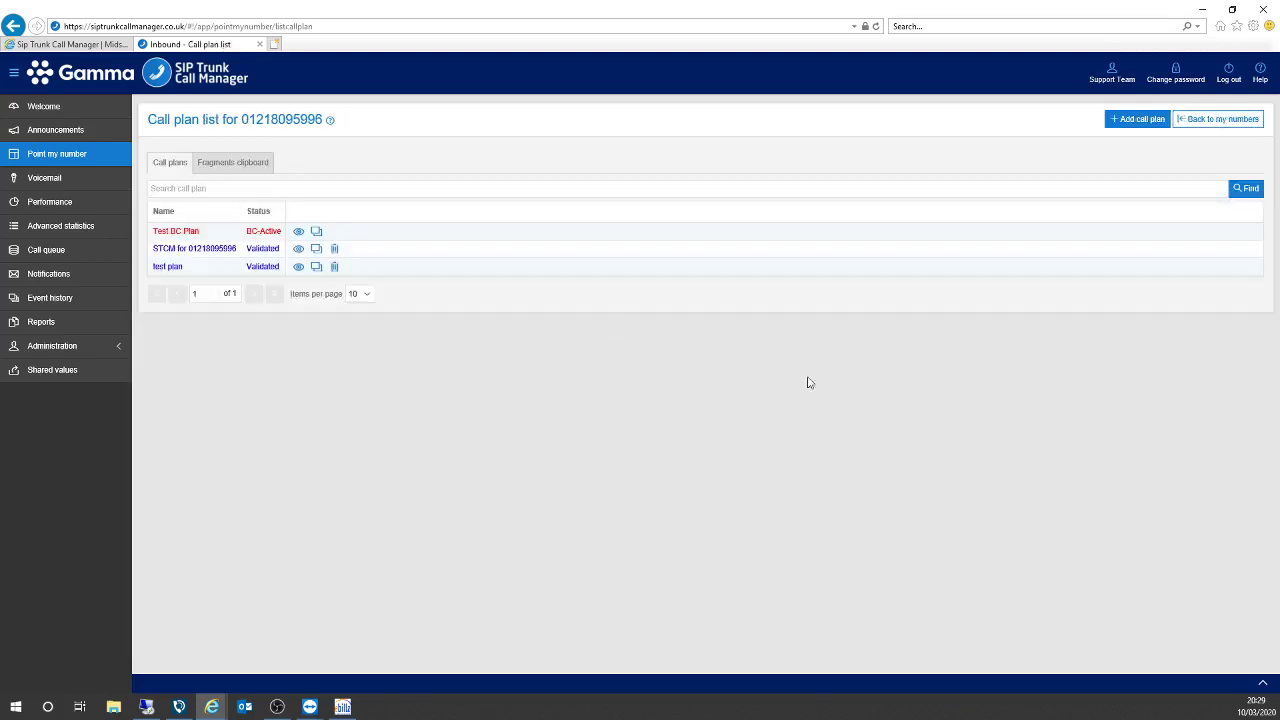
Create and save a new call plan named 'time day'.
{"action": "left_click", "coordinate": [1133, 119]}
{"action": "left_click", "coordinate": [600, 127]}
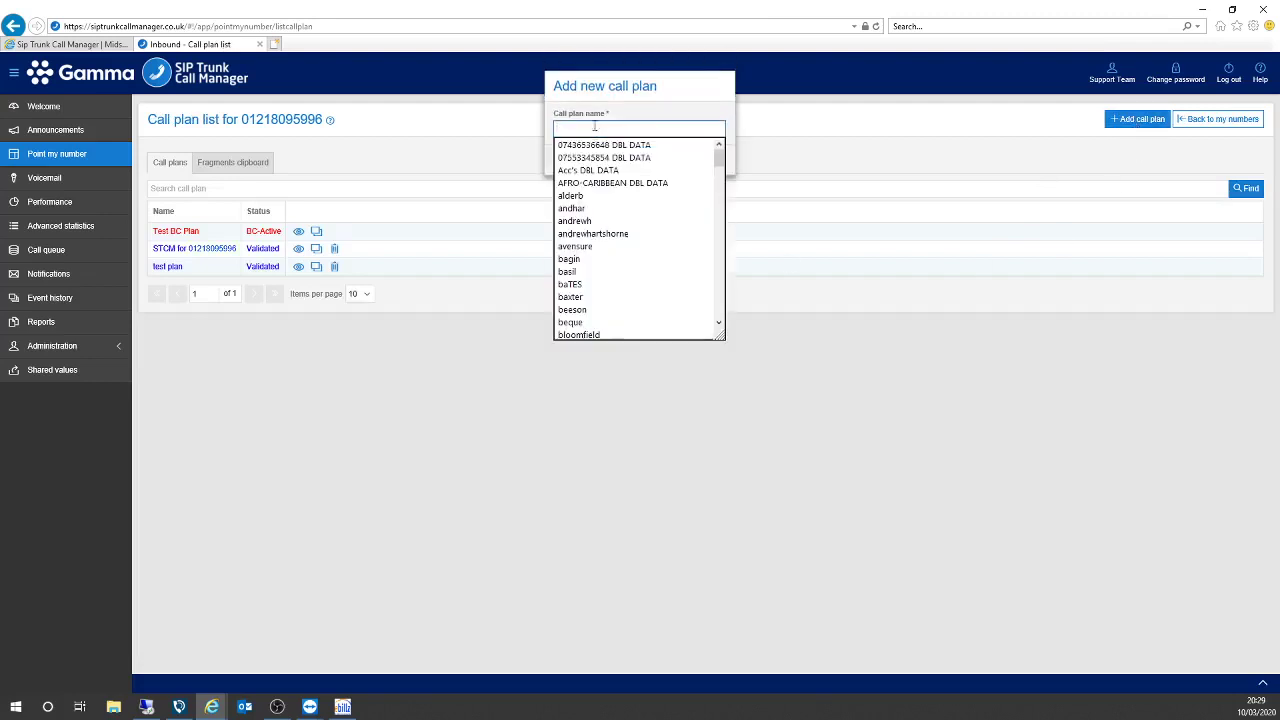
{"action": "type", "text": "time day"}
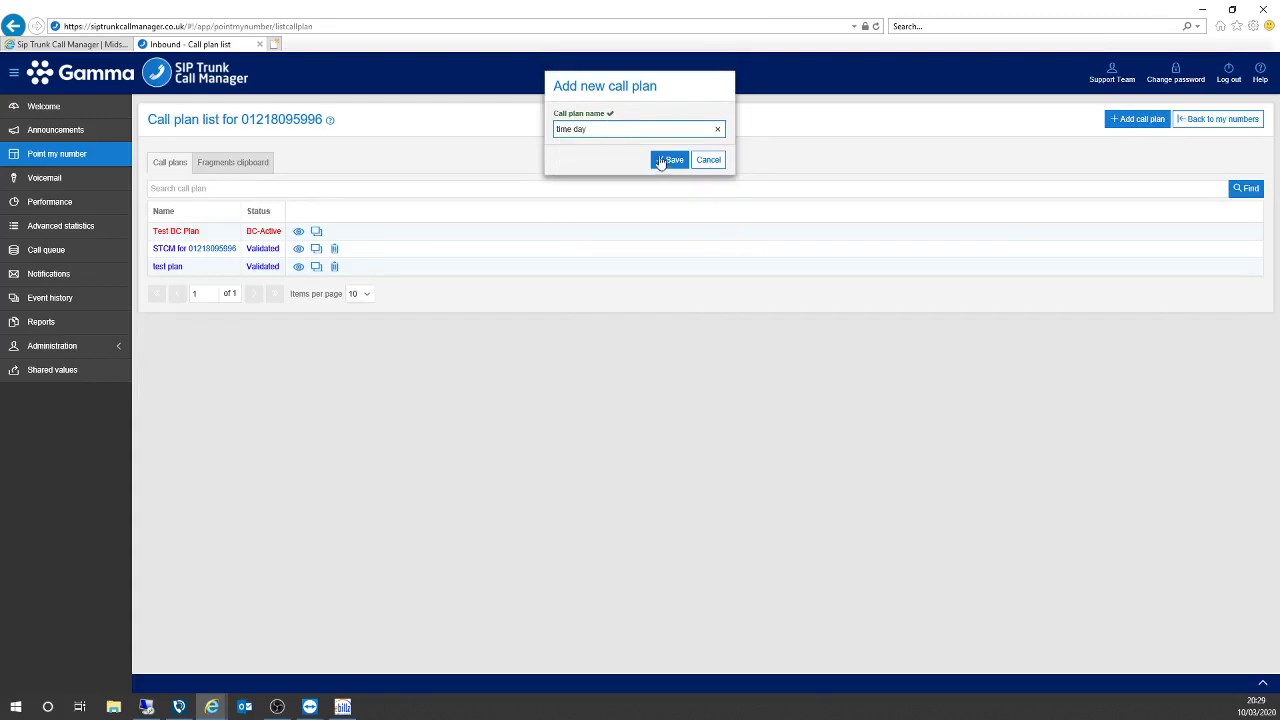
{"action": "left_click", "coordinate": [670, 160]}
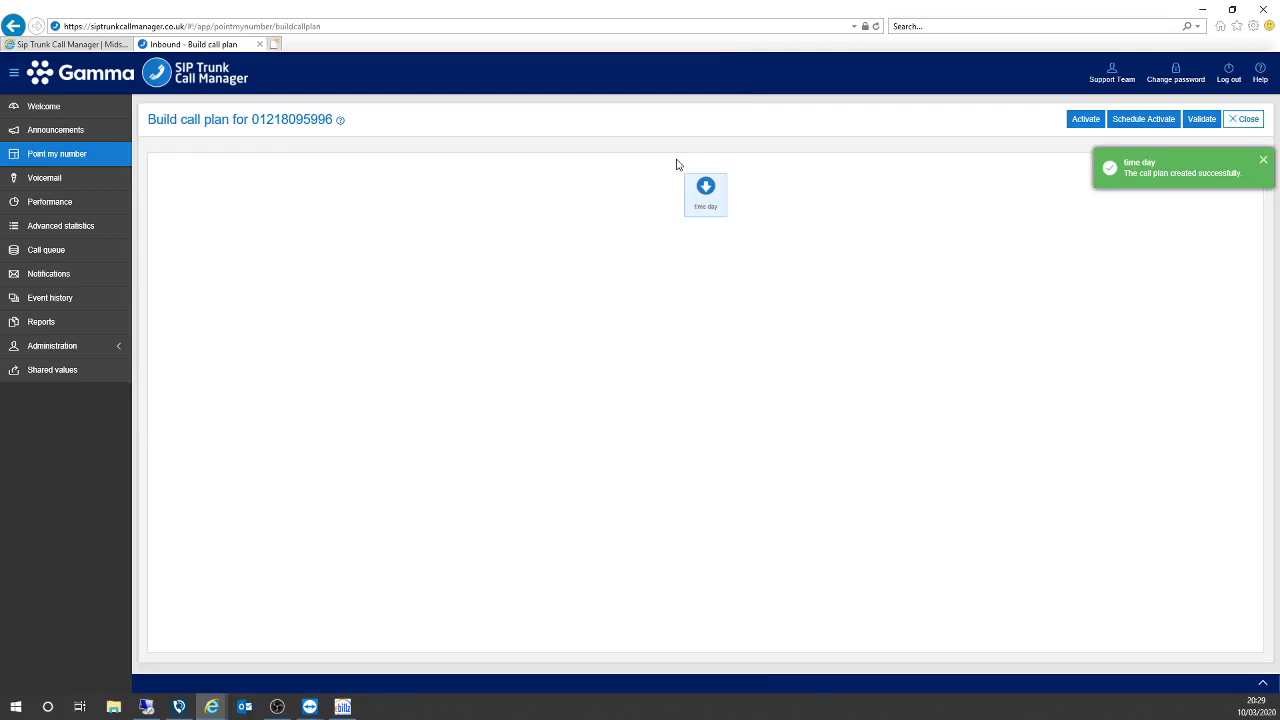
Add a Daytime control beneath the time day starting node.
{"action": "left_click", "coordinate": [710, 216]}
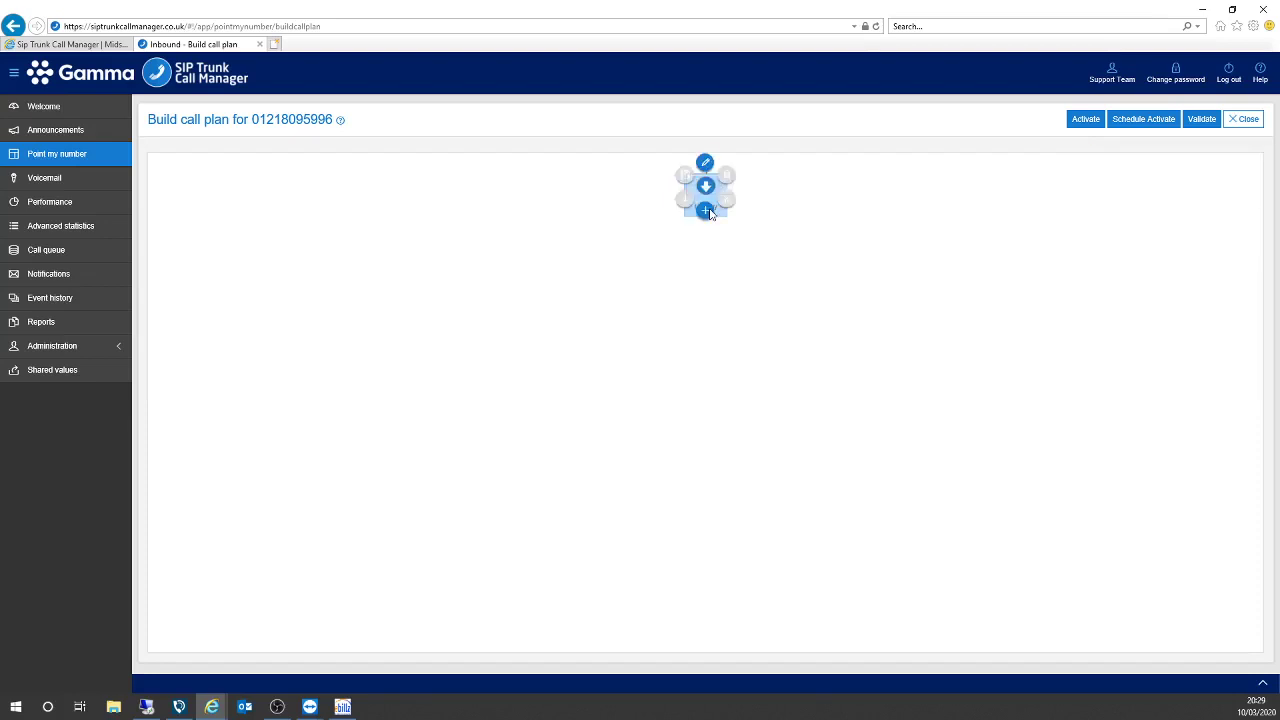
{"action": "left_click", "coordinate": [706, 211]}
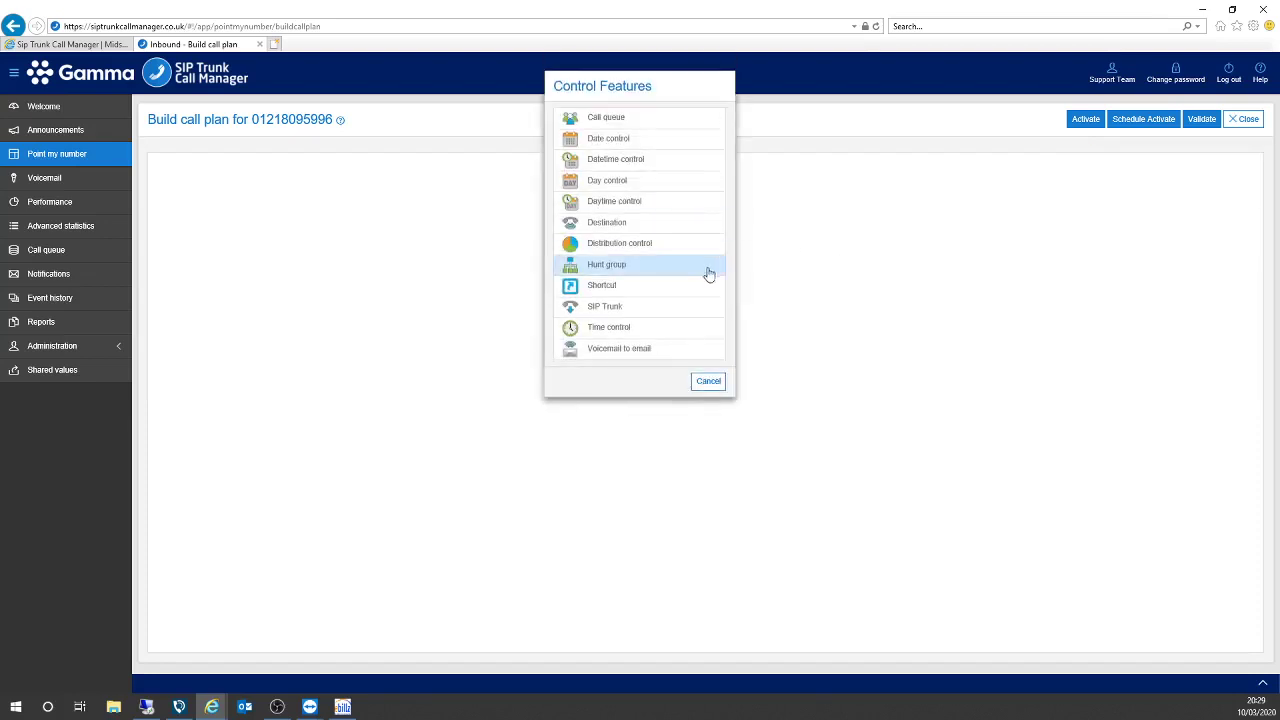
{"action": "left_click", "coordinate": [615, 205]}
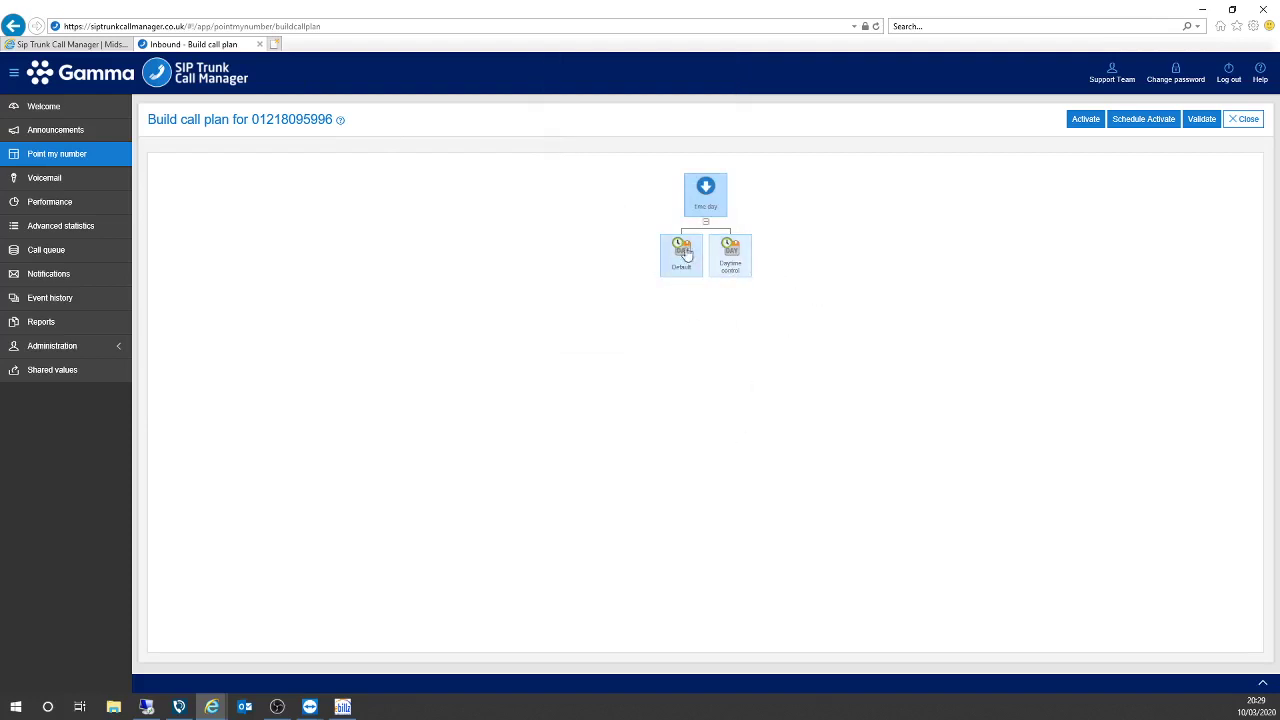
{"action": "mouse_move", "coordinate": [731, 266]}
{"action": "left_mouse_down"}
{"action": "mouse_move", "coordinate": [670, 274]}
{"action": "mouse_move", "coordinate": [738, 273]}
{"action": "left_mouse_up"}
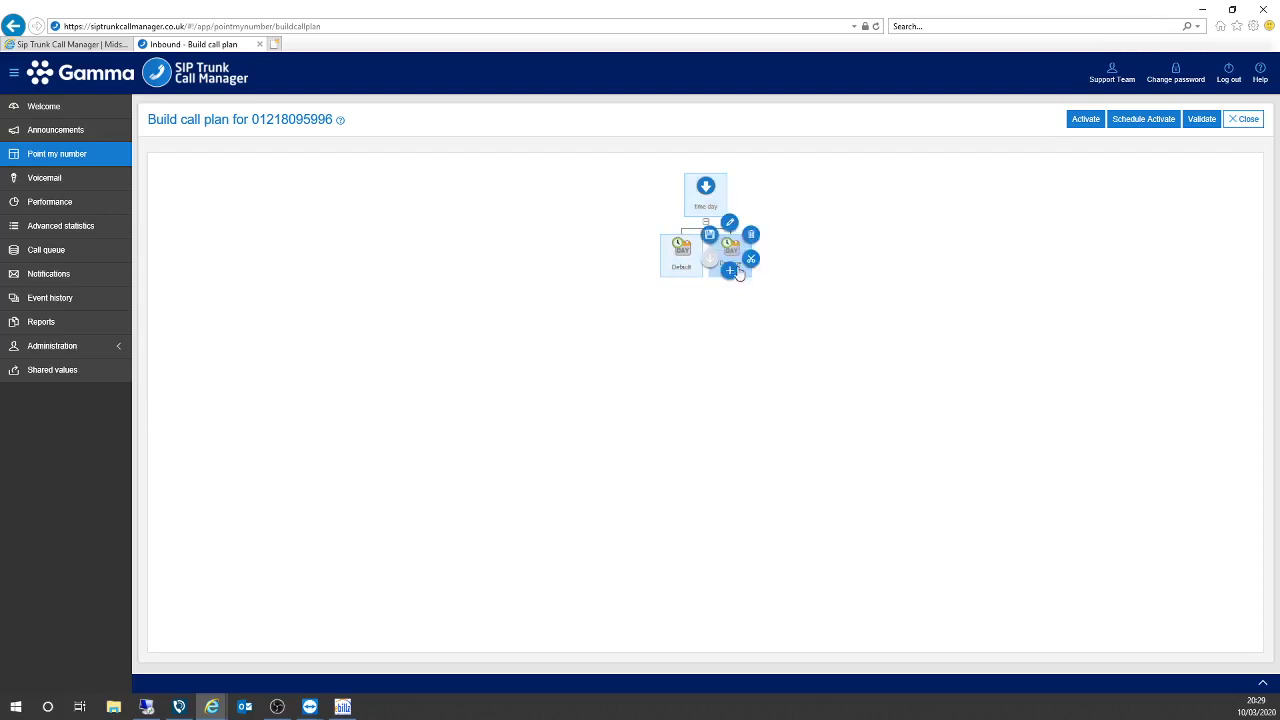
Edit the Daytime control and untick Saturday and Sunday.
{"action": "left_click", "coordinate": [728, 232]}
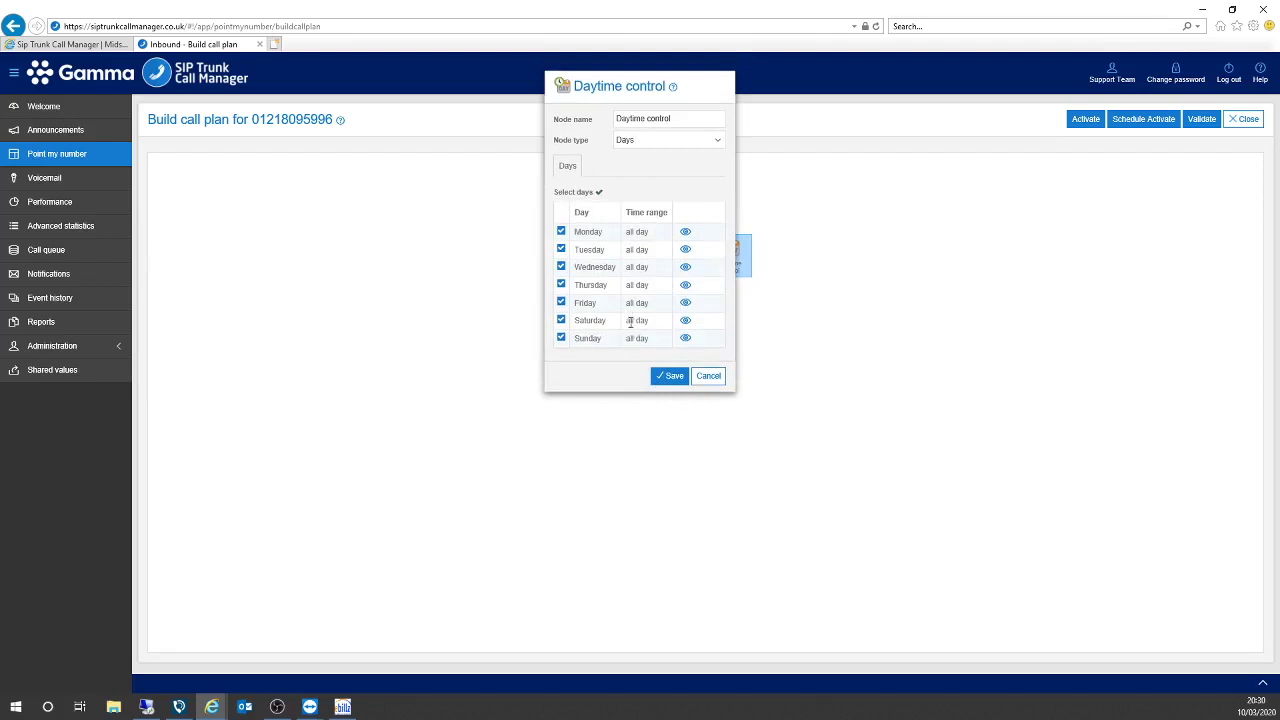
{"action": "left_click", "coordinate": [561, 321]}
{"action": "left_click", "coordinate": [561, 338]}
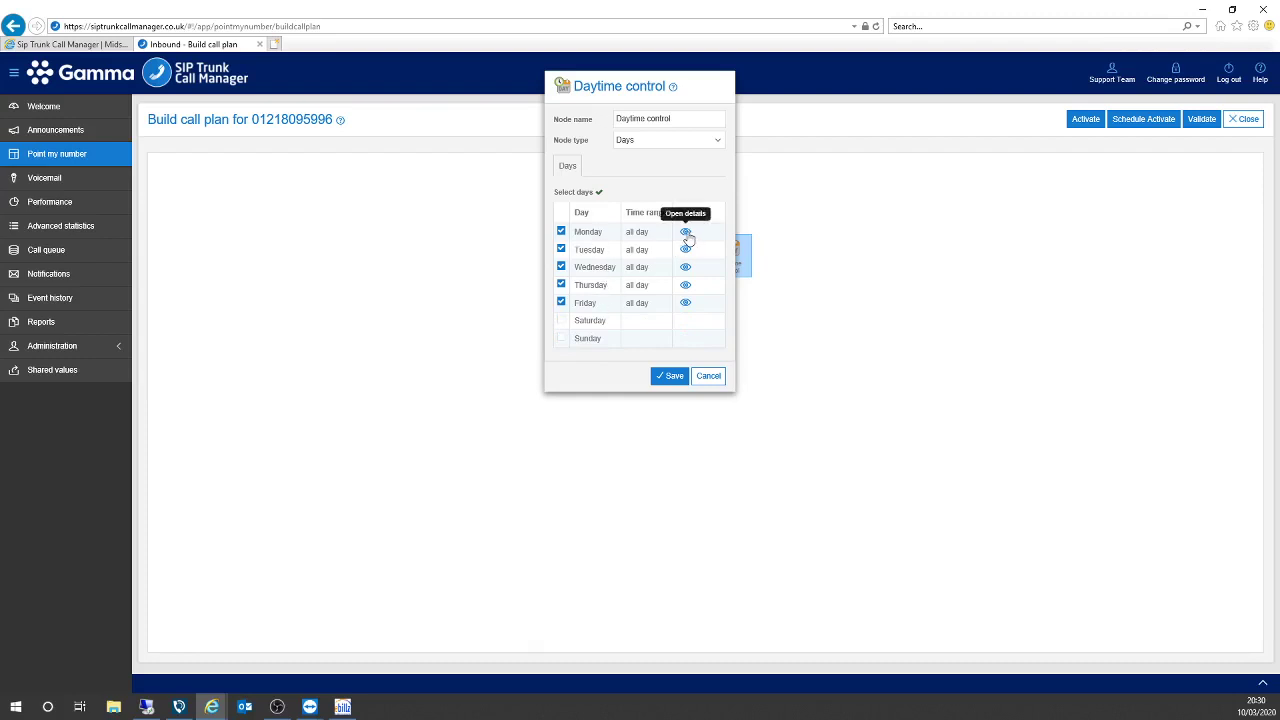
Restrict Monday to 09:00–17:00, save the Daytime control, and reopen it to check.
{"action": "left_click", "coordinate": [686, 233]}
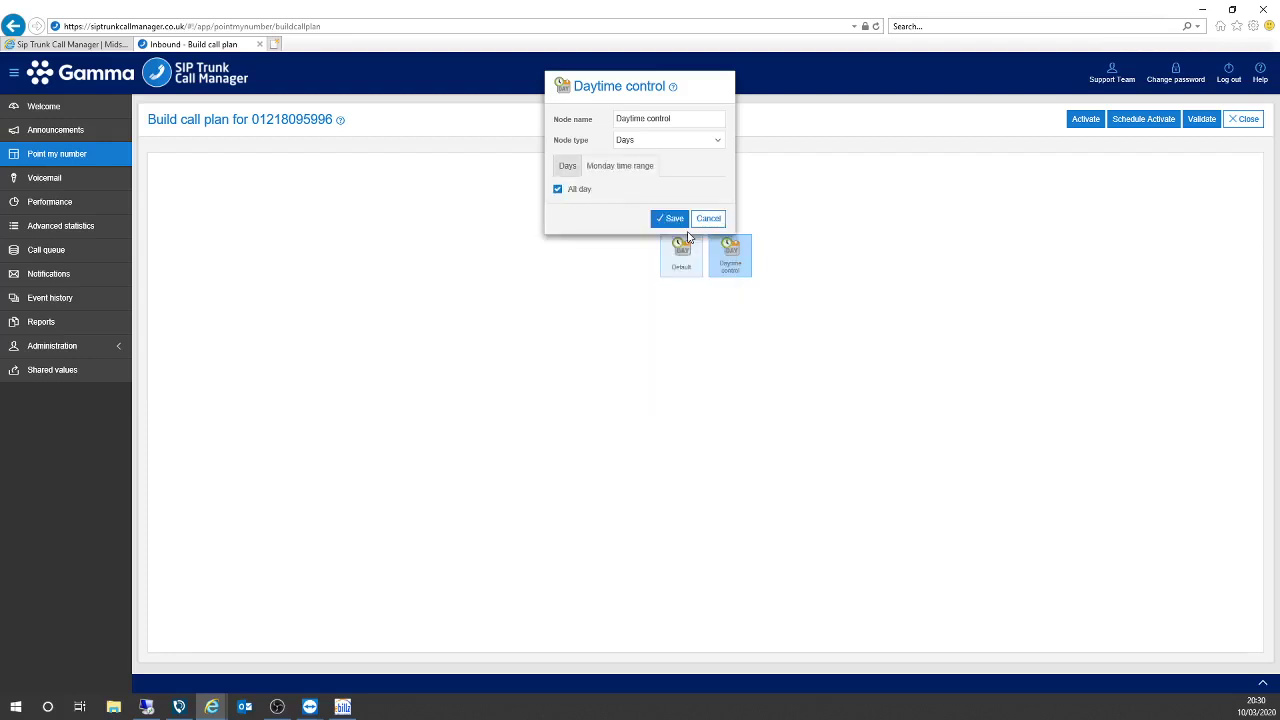
{"action": "left_click", "coordinate": [557, 190]}
{"action": "left_click", "coordinate": [562, 224]}
{"action": "type", "text": "09:00"}
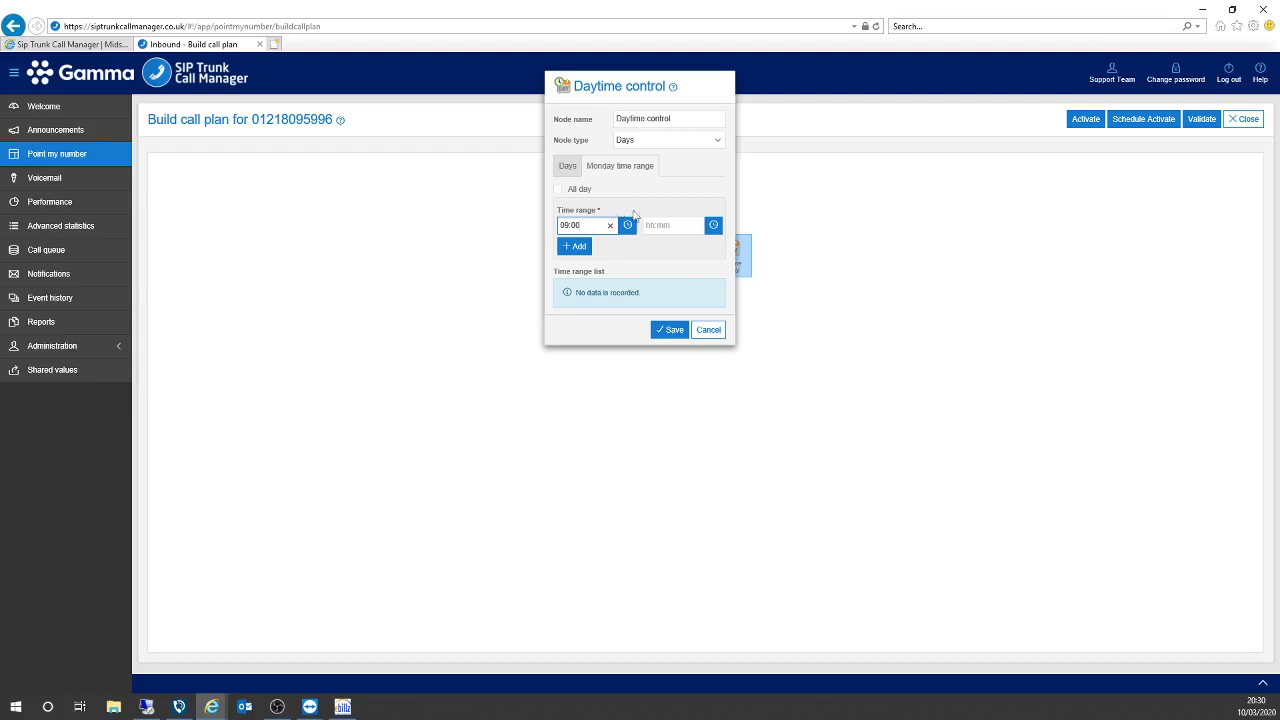
{"action": "left_click", "coordinate": [658, 224]}
{"action": "type", "text": "147"}
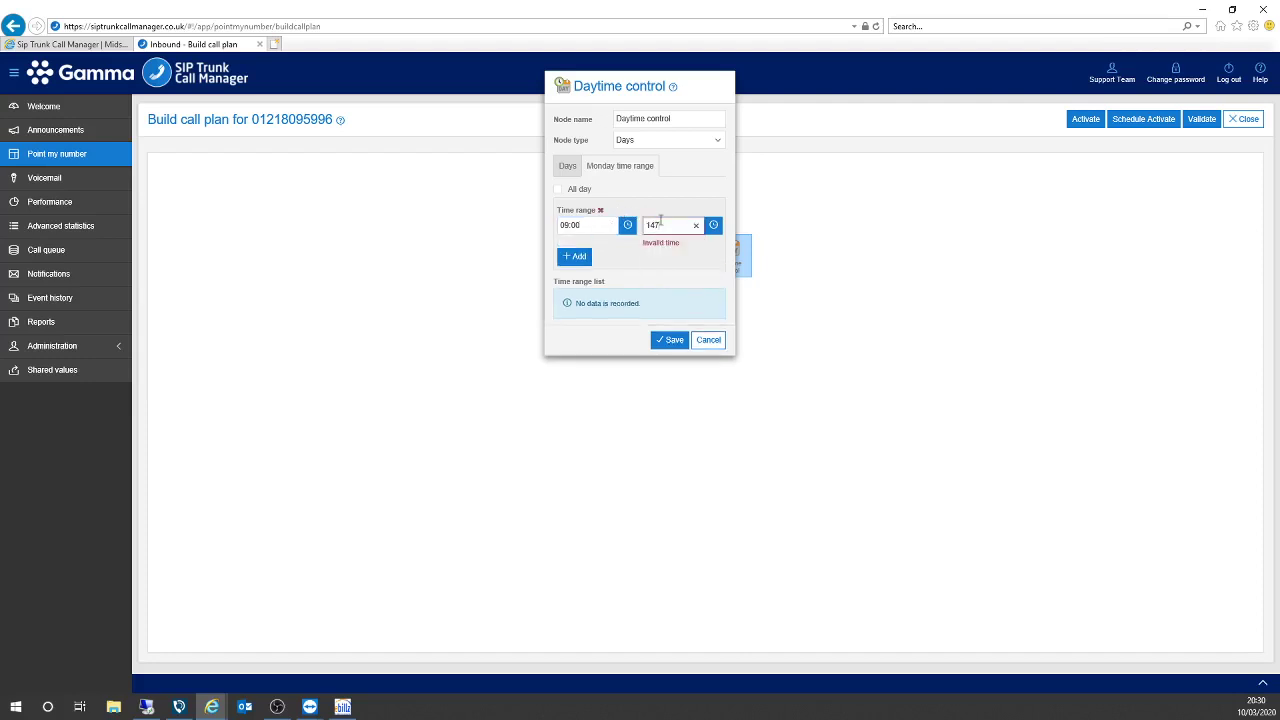
{"action": "key", "text": "BackSpace"}
{"action": "key", "text": "BackSpace"}
{"action": "type", "text": "7:00"}
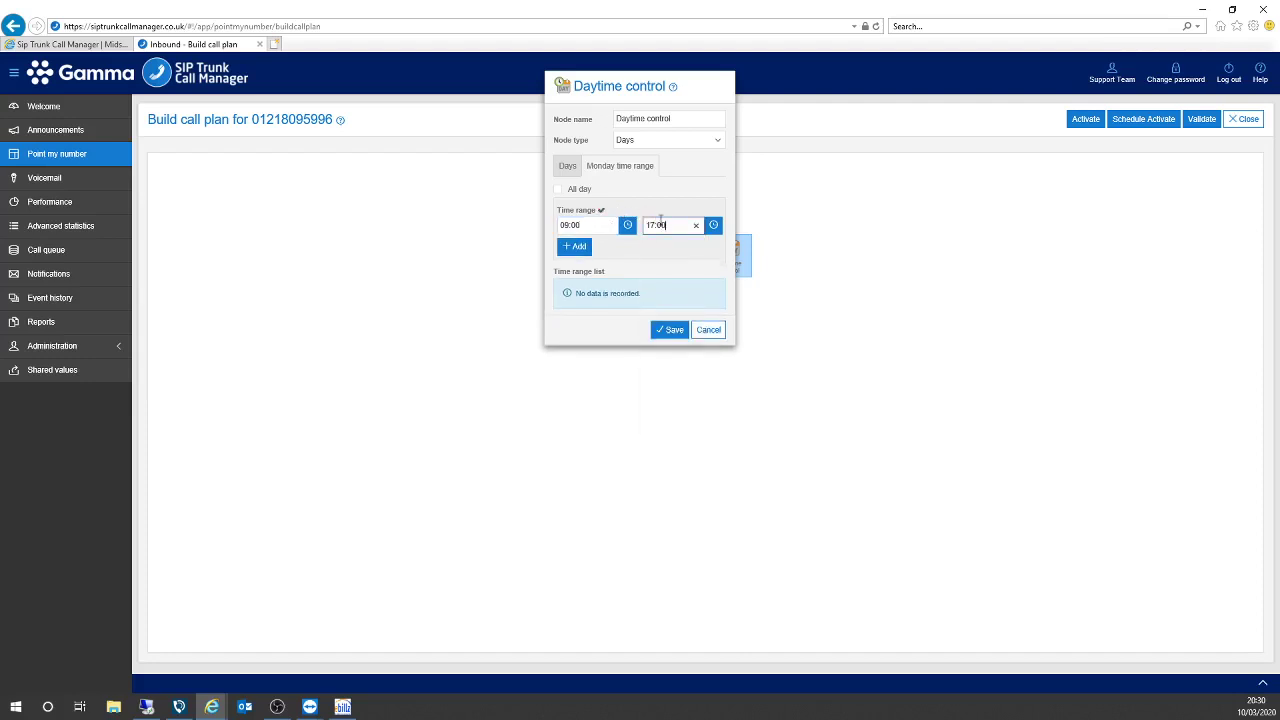
{"action": "left_click", "coordinate": [575, 247]}
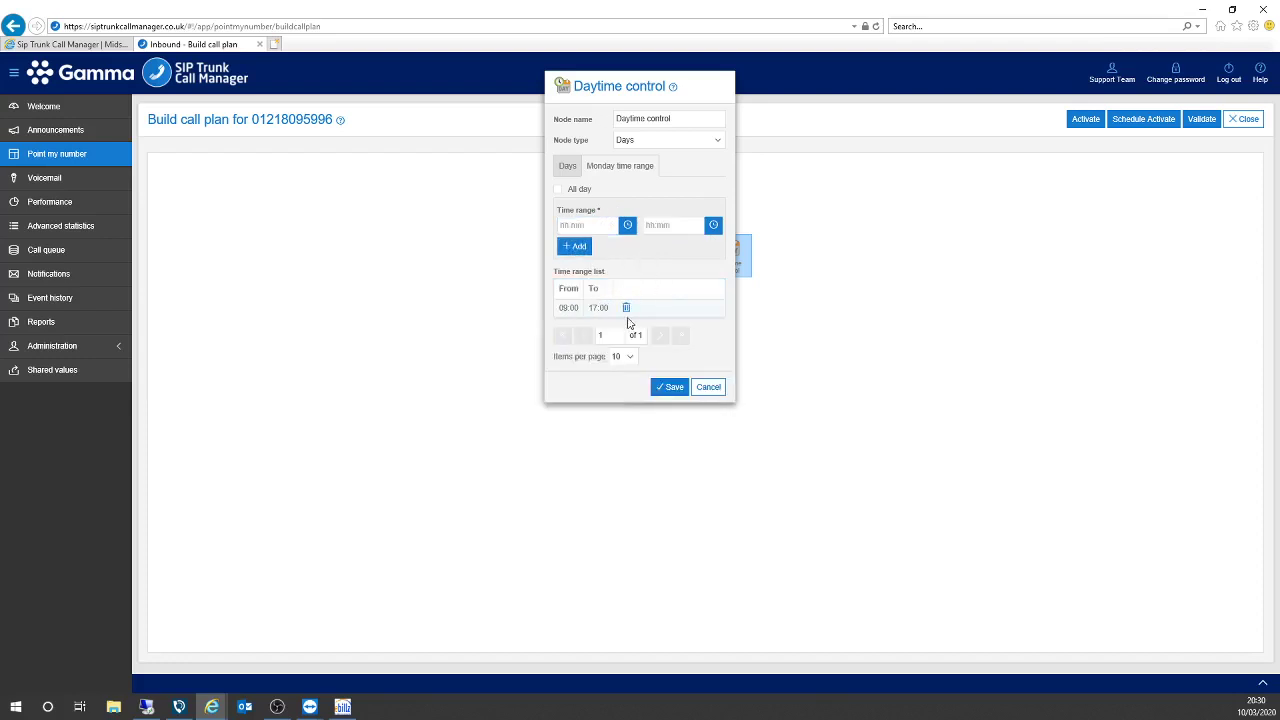
{"action": "left_click", "coordinate": [672, 390]}
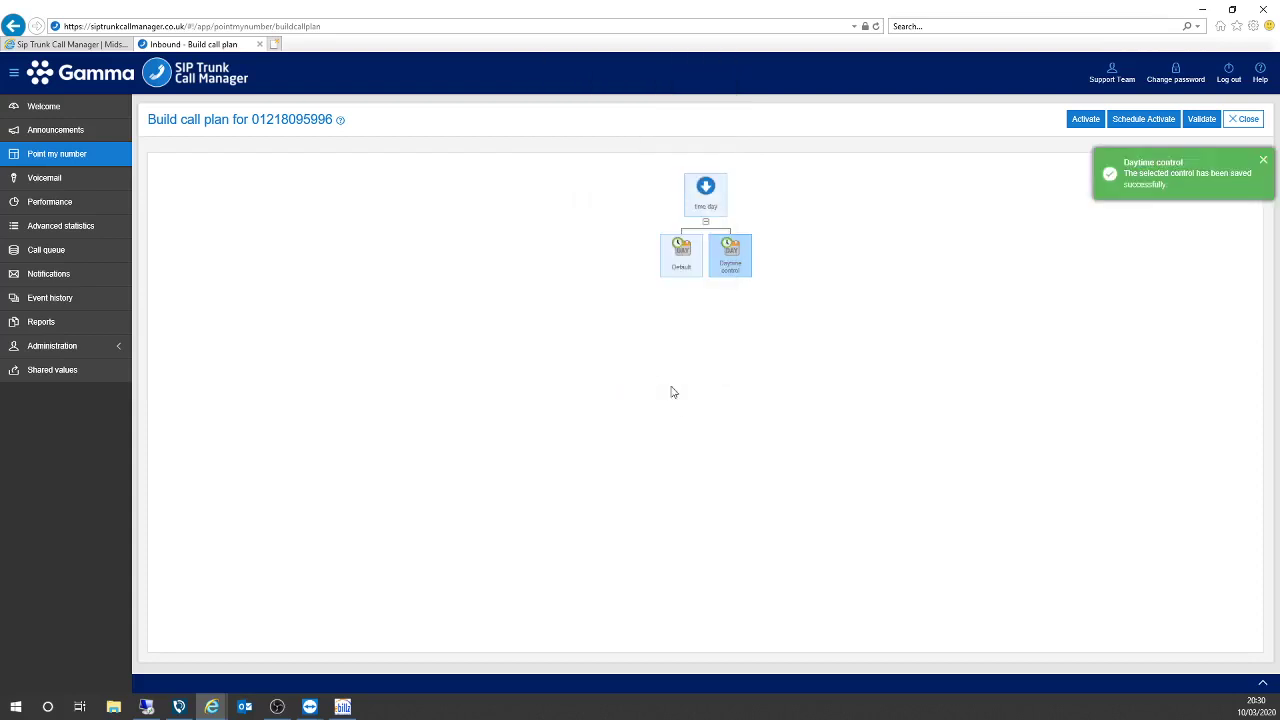
{"action": "left_click", "coordinate": [731, 248]}
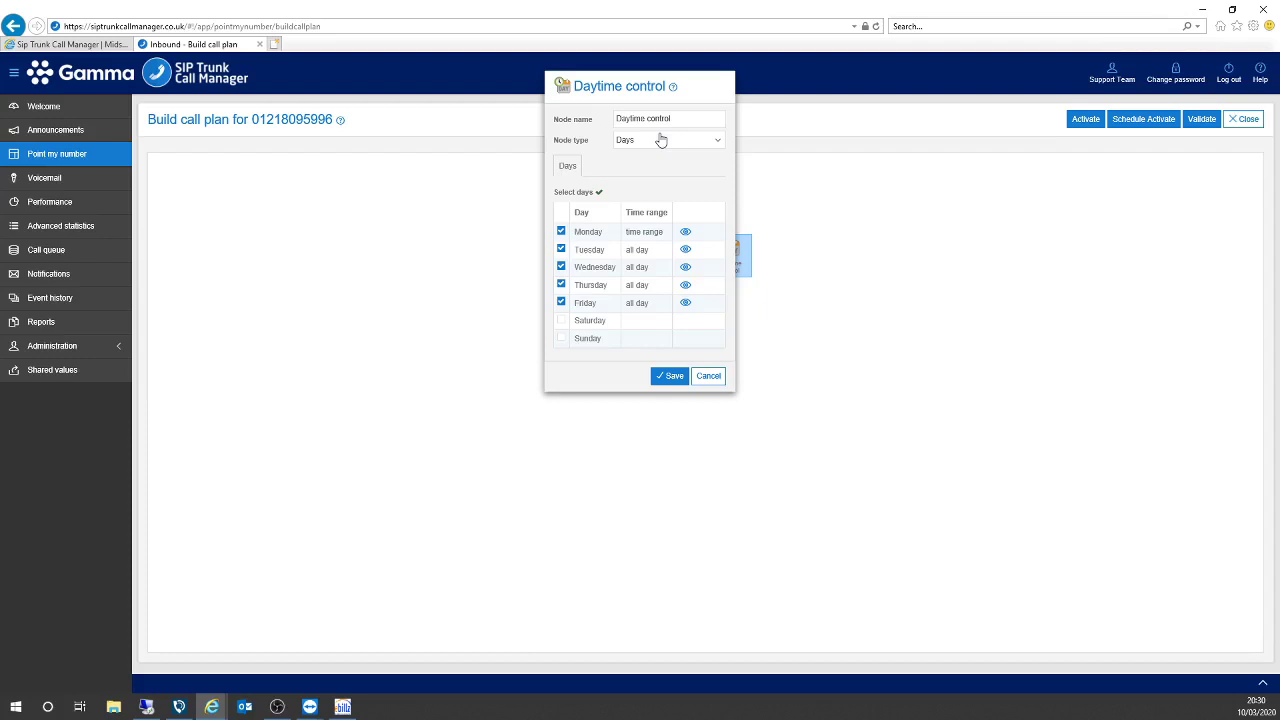
Check the Daytime control node's settings and close them without changes.
{"action": "left_click", "coordinate": [708, 377]}
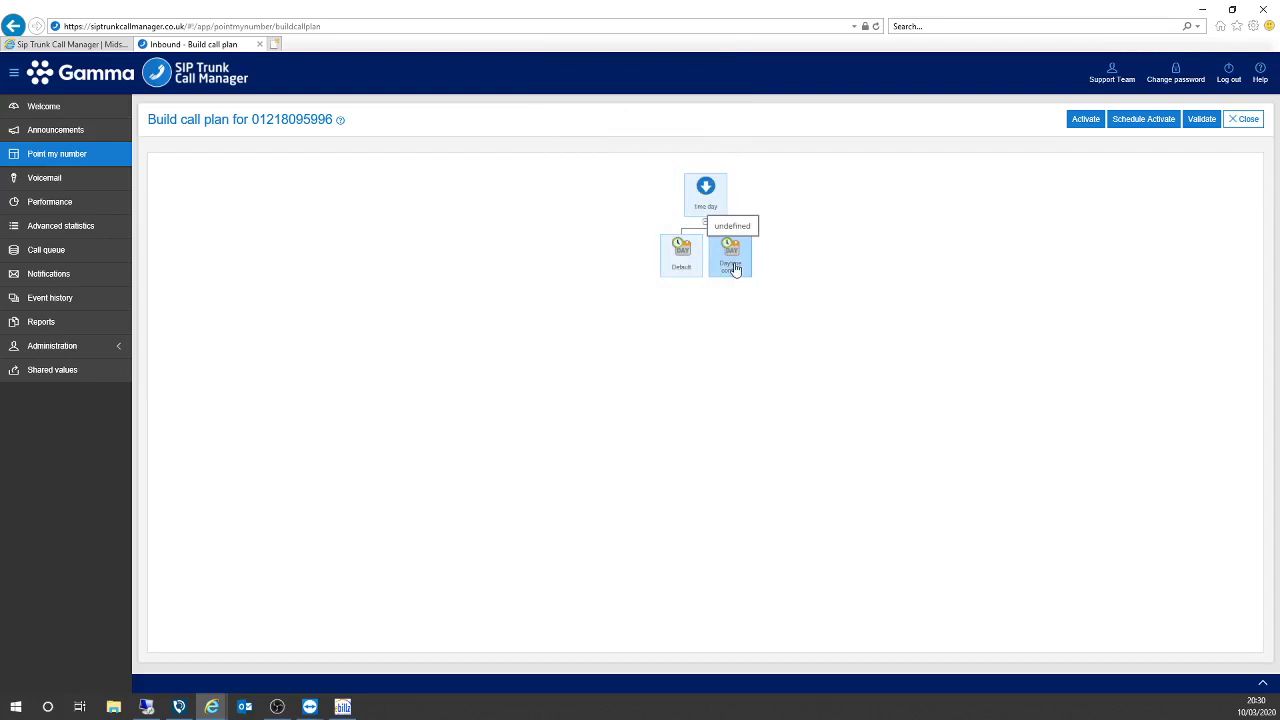
{"action": "left_click", "coordinate": [734, 268]}
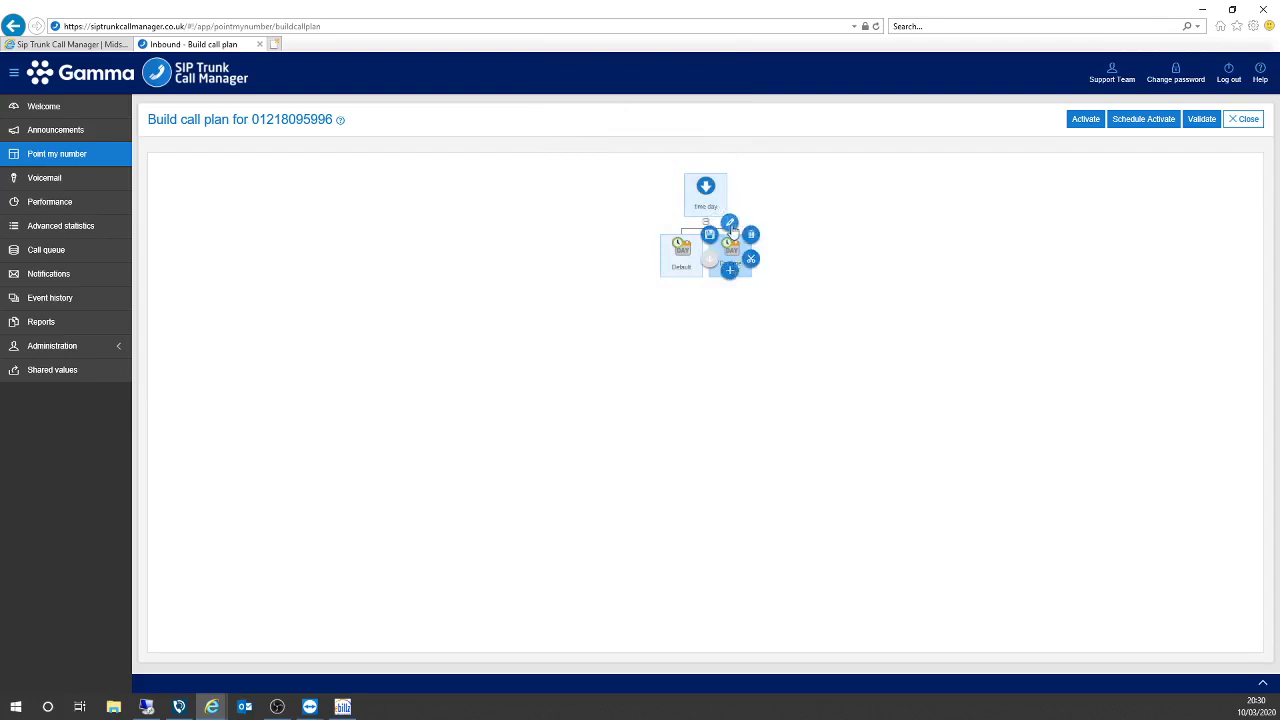
{"action": "left_click", "coordinate": [731, 229]}
{"action": "left_click", "coordinate": [708, 377]}
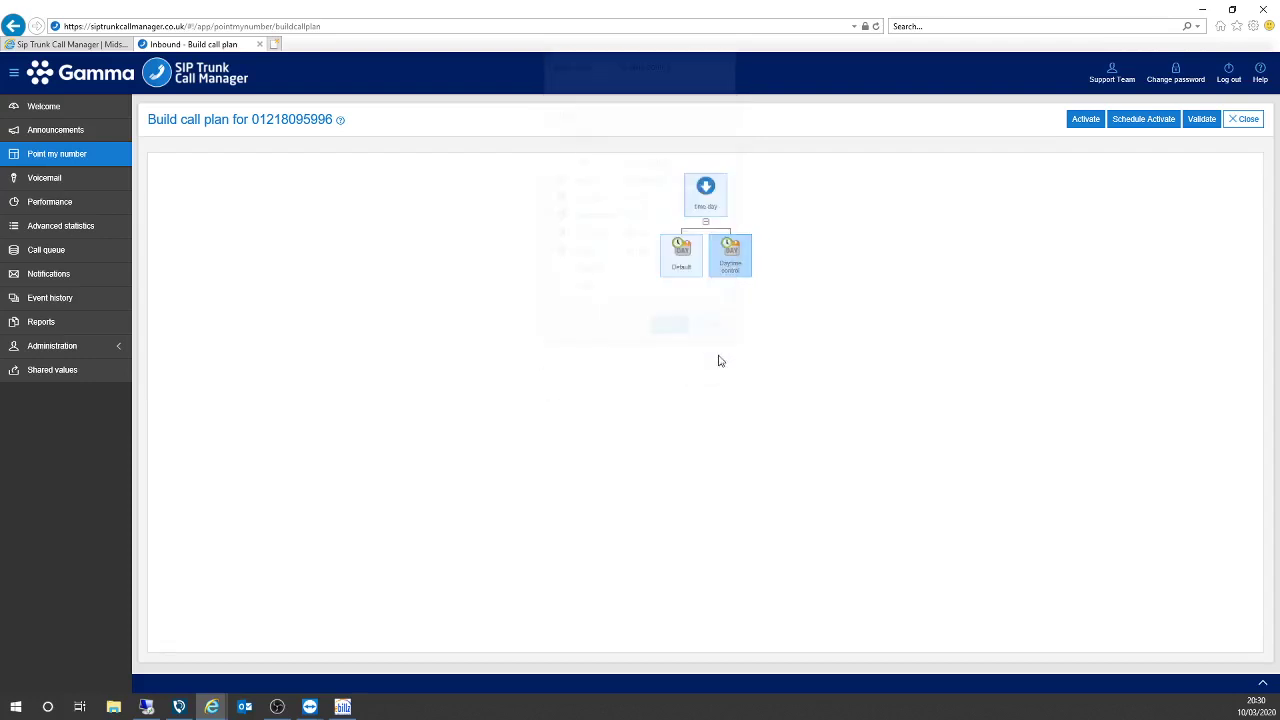
Add a Destination node under Daytime control, enter the mobile number and save it.
{"action": "left_click", "coordinate": [729, 270]}
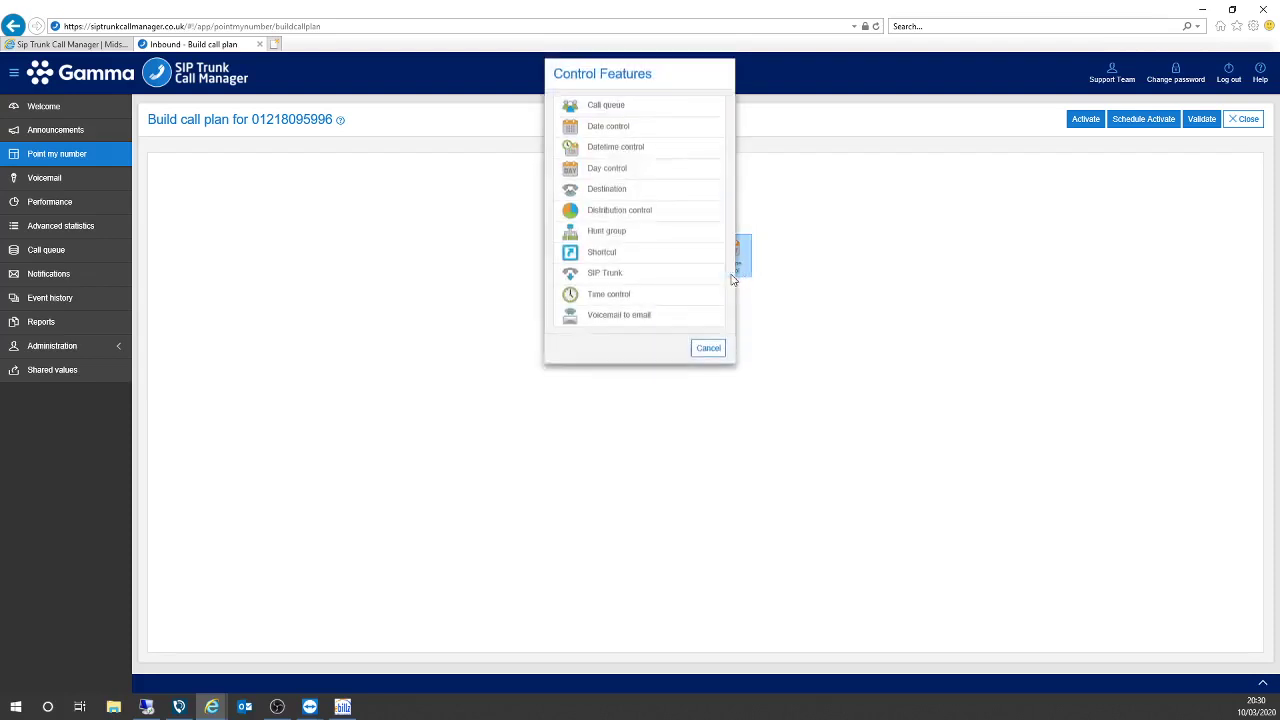
{"action": "left_click", "coordinate": [604, 200]}
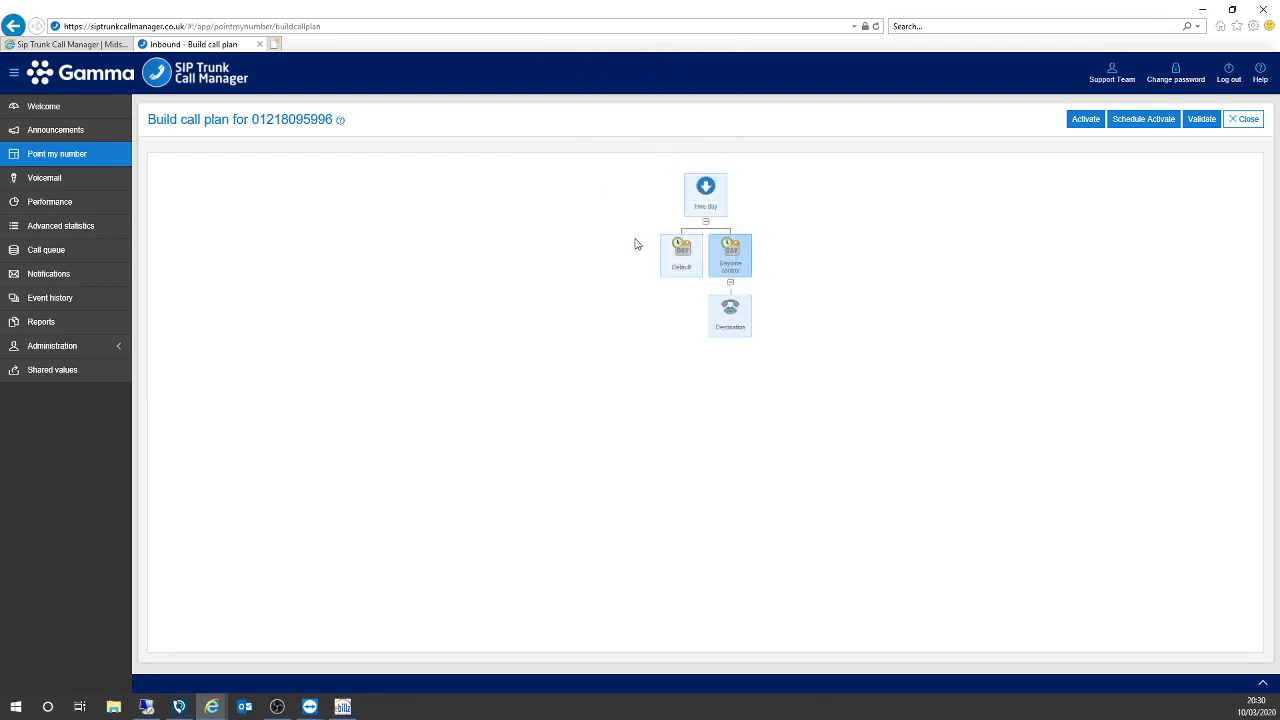
{"action": "left_click", "coordinate": [736, 328]}
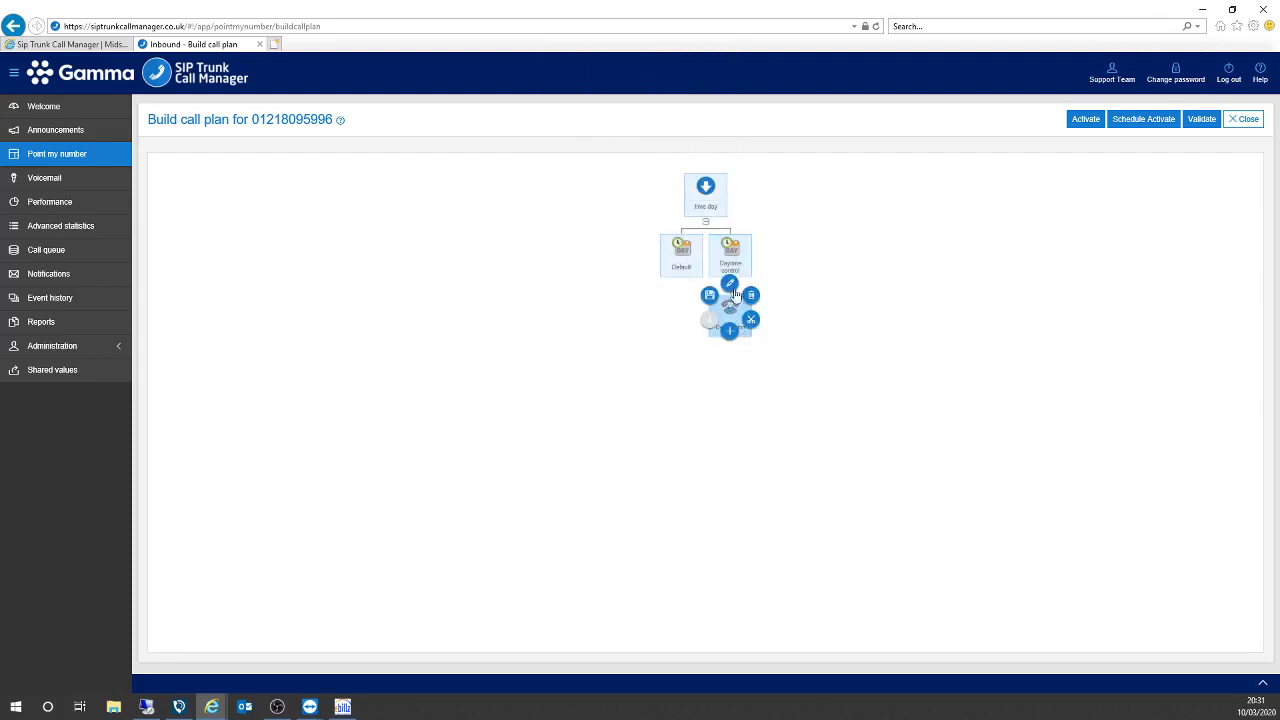
{"action": "left_click", "coordinate": [731, 289]}
{"action": "left_click", "coordinate": [588, 181]}
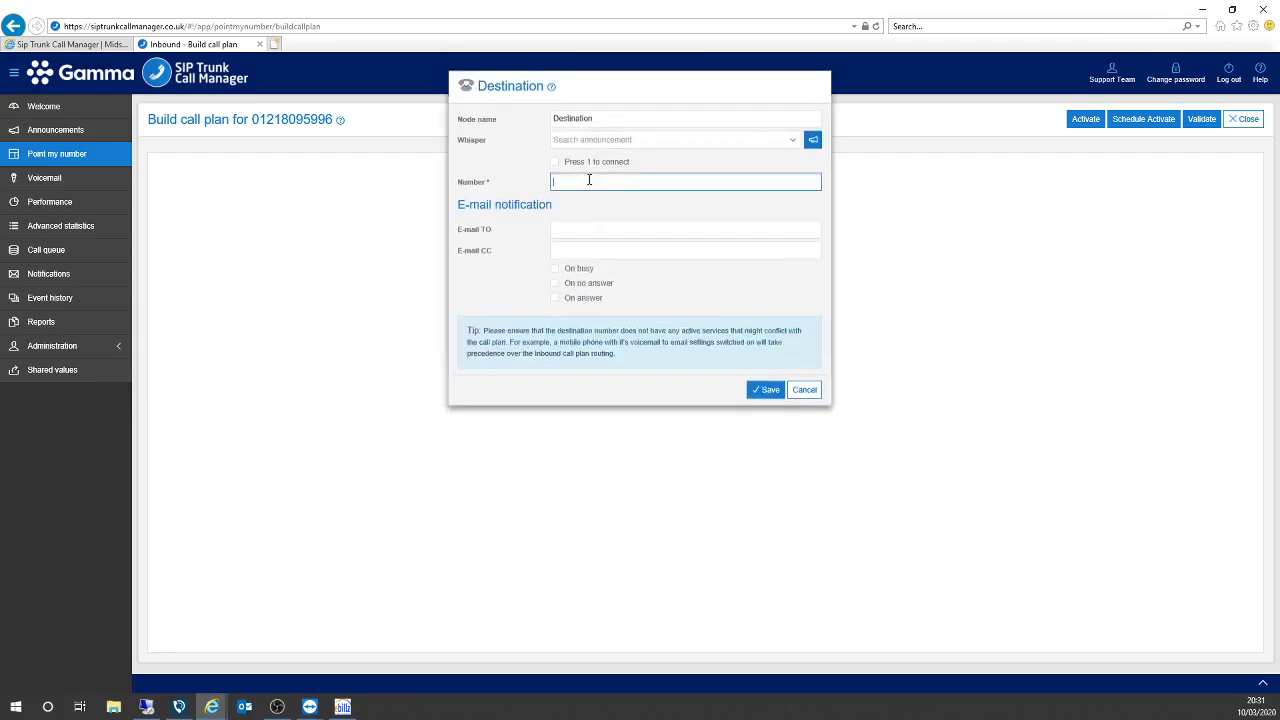
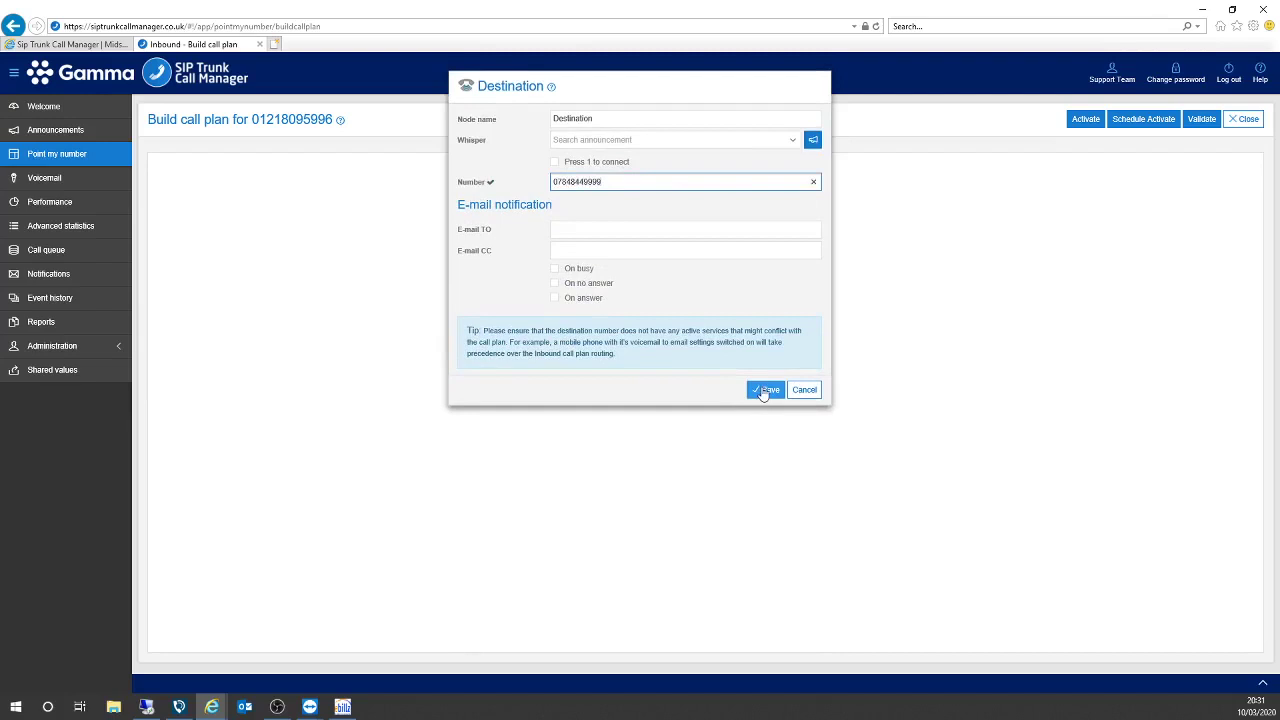
{"action": "left_click", "coordinate": [765, 391]}
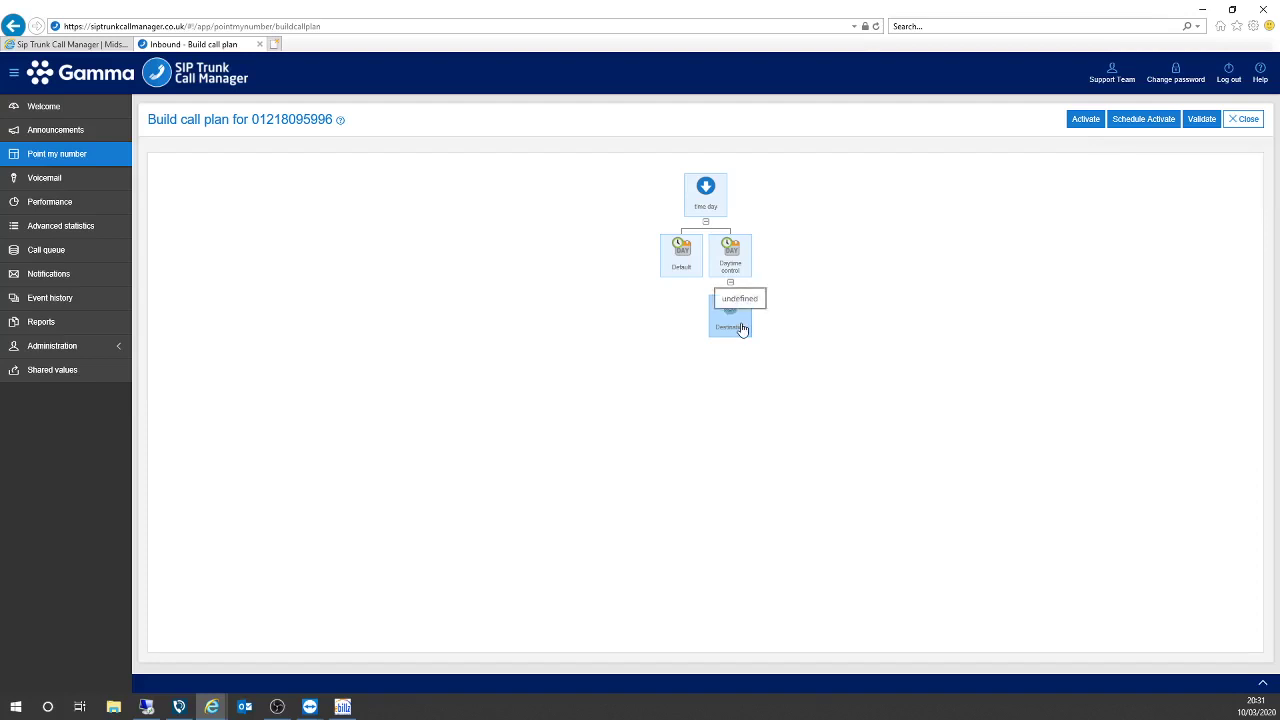
{"action": "left_click", "coordinate": [681, 272]}
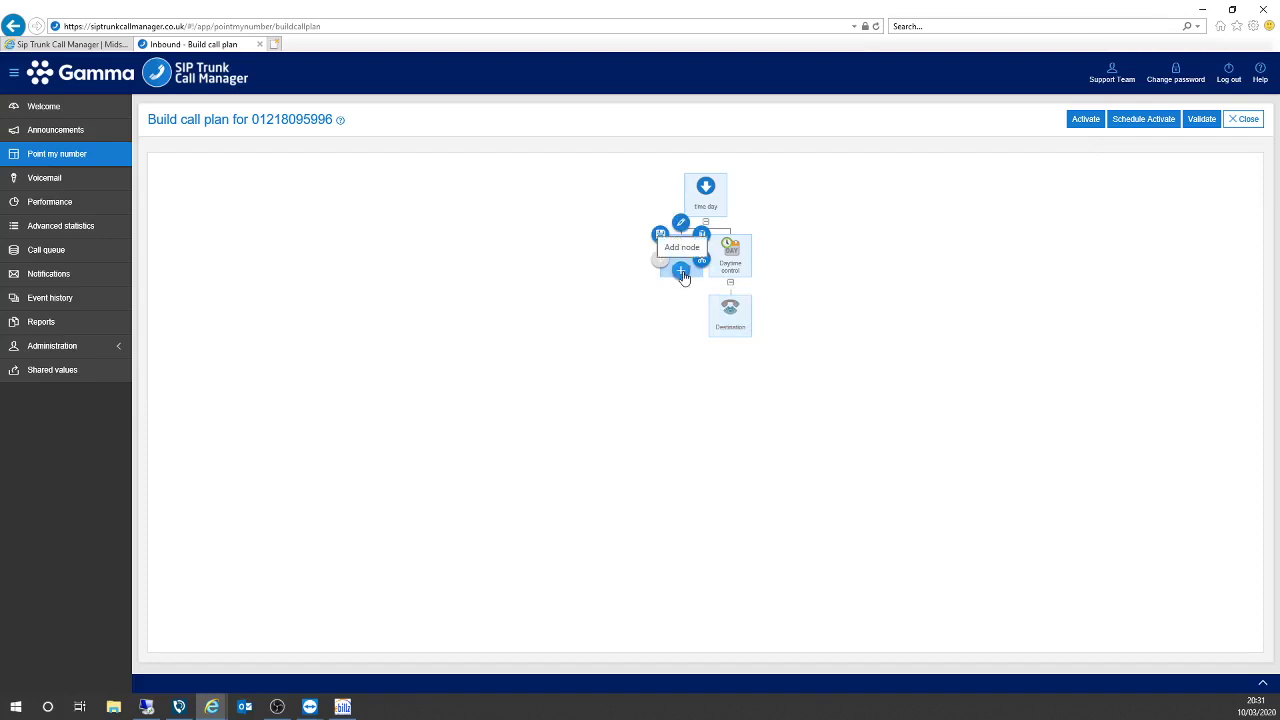
Add a Voicemail to email node under Default and pick the recipient's e-mail from the autocomplete suggestions.
{"action": "left_click", "coordinate": [681, 272]}
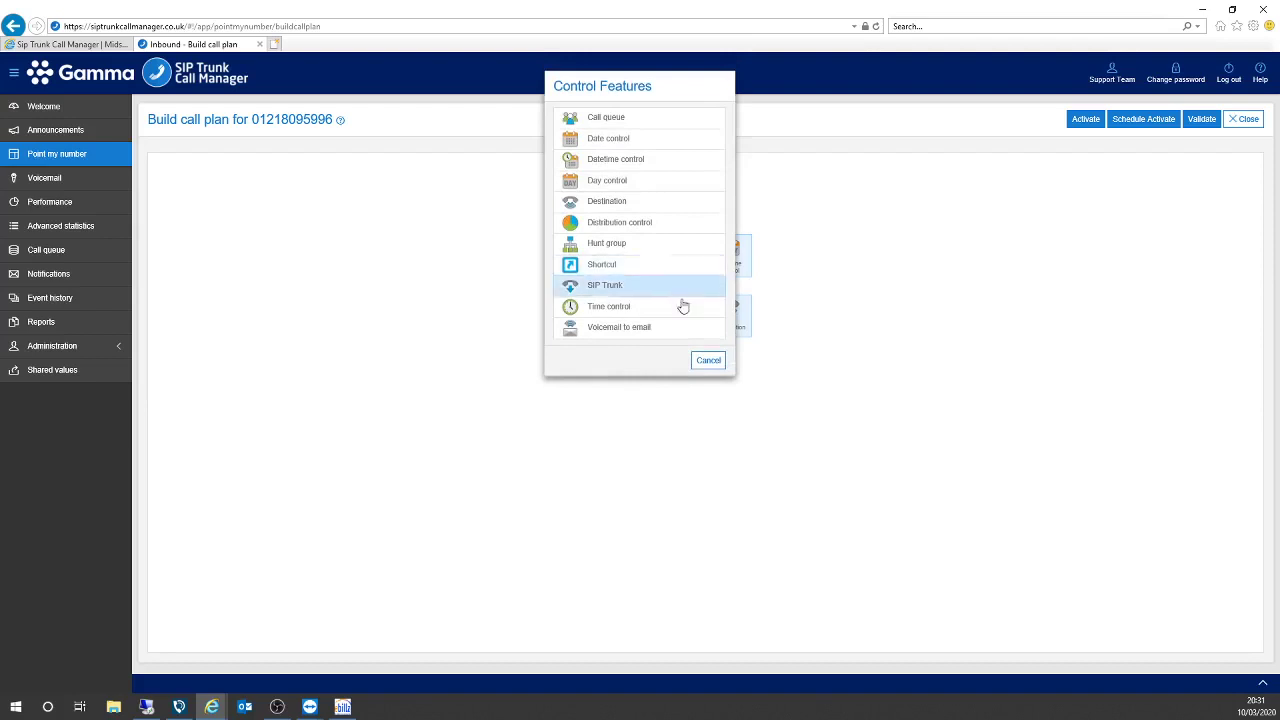
{"action": "left_click", "coordinate": [643, 328]}
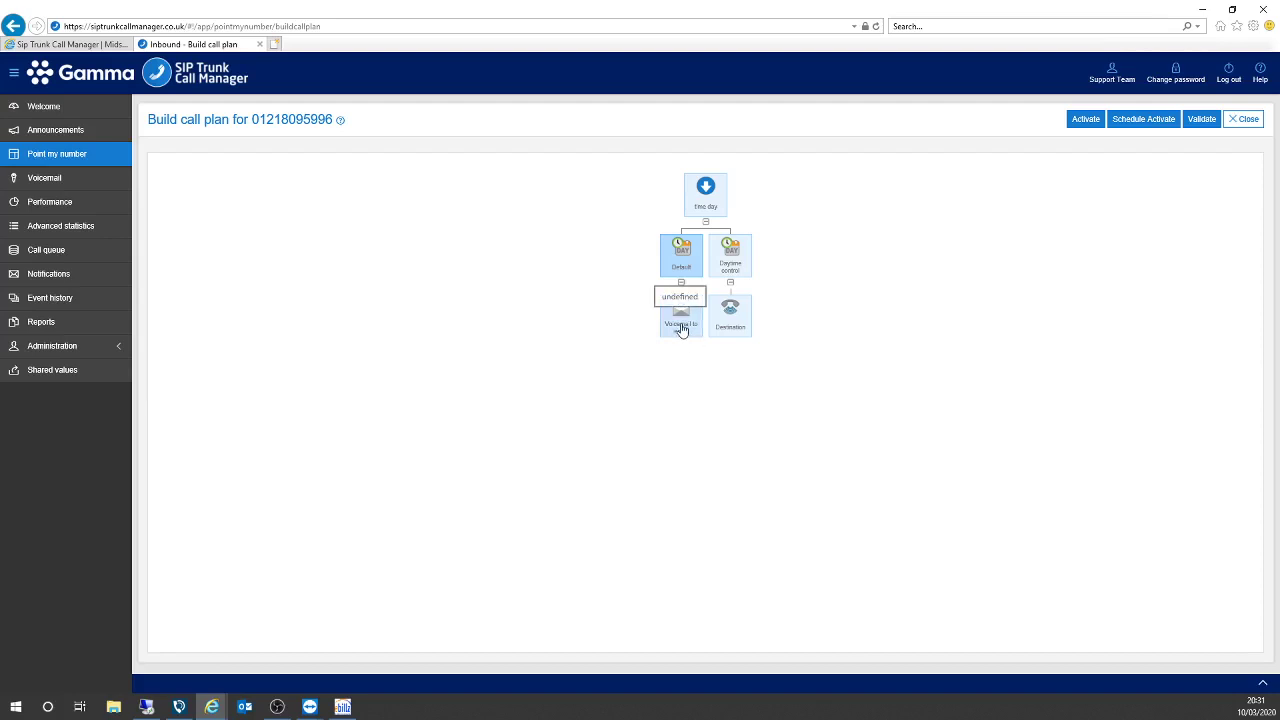
{"action": "left_click", "coordinate": [681, 330]}
{"action": "left_click", "coordinate": [692, 296]}
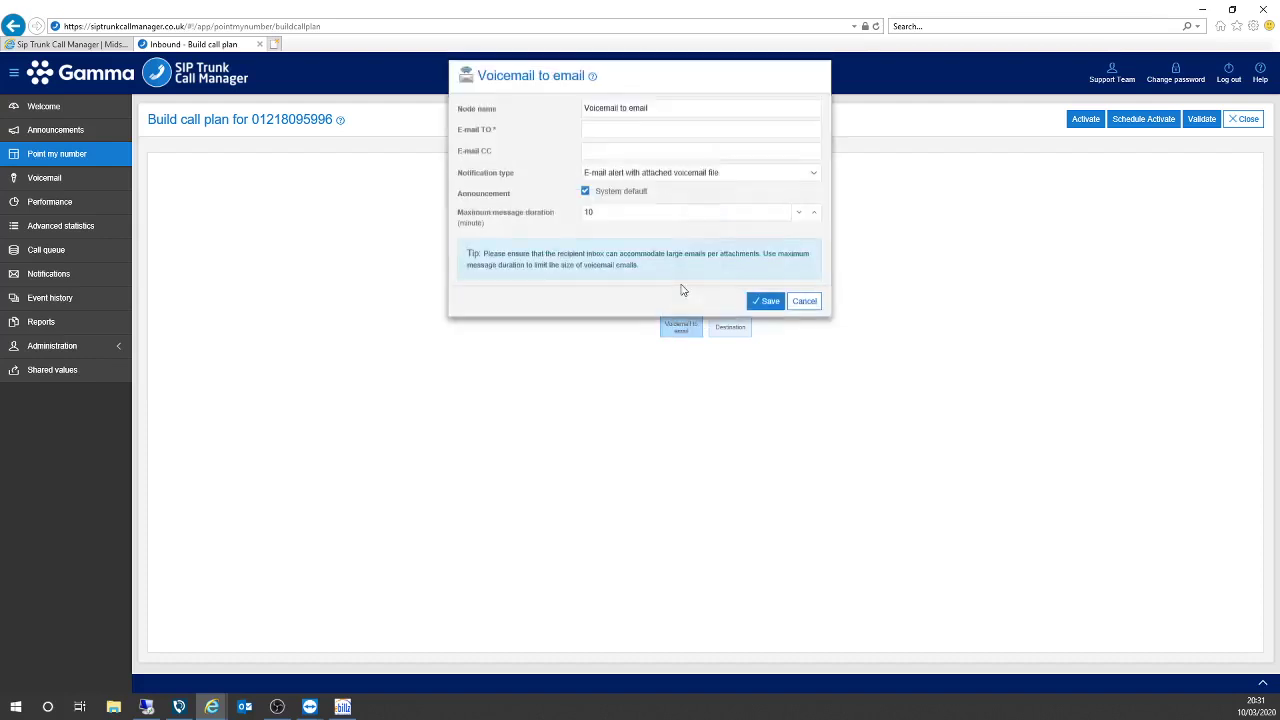
{"action": "left_click", "coordinate": [645, 147]}
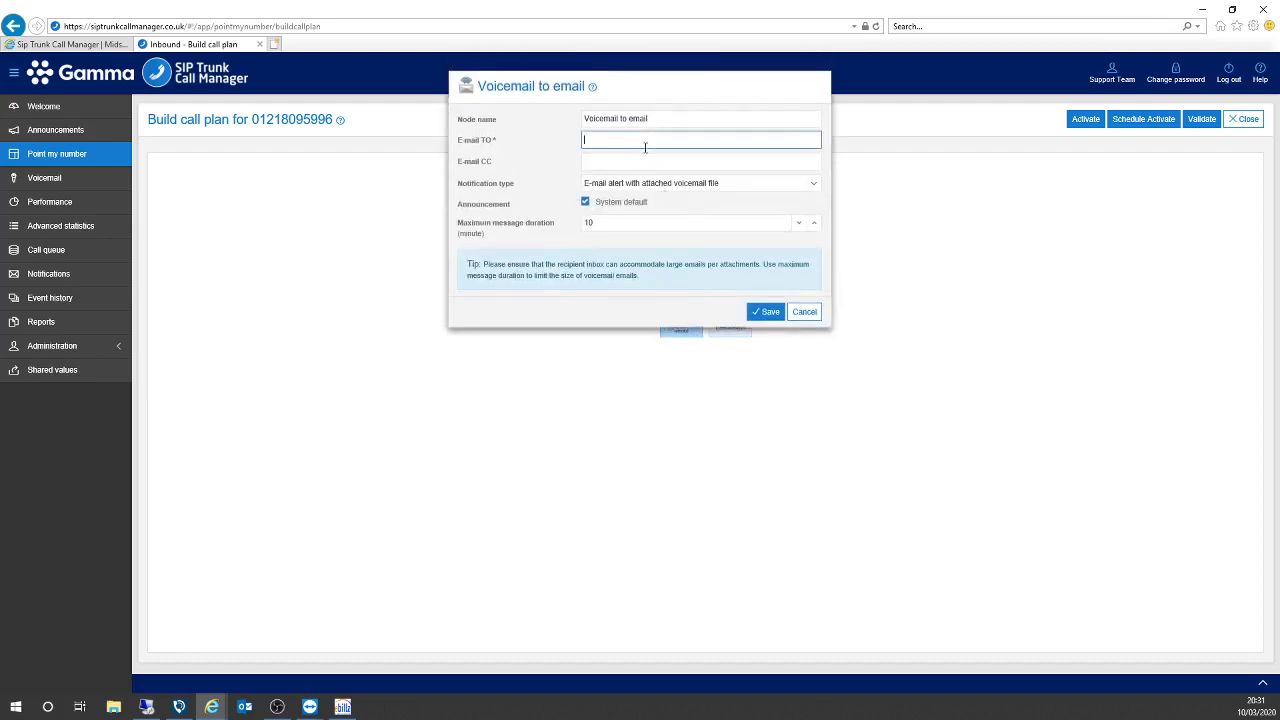
{"action": "type", "text": "simon"}
{"action": "key", "text": "Down"}
{"action": "key", "text": "Down"}
{"action": "key", "text": "Down"}
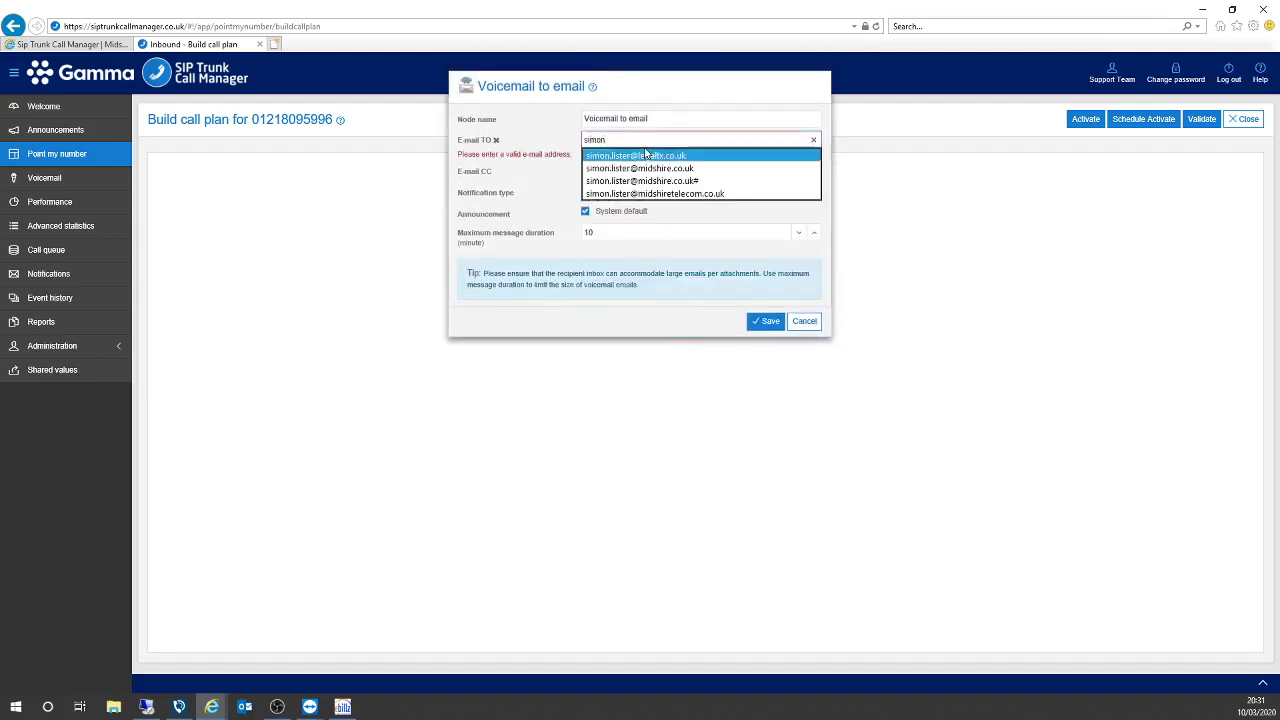
{"action": "key", "text": "Return"}
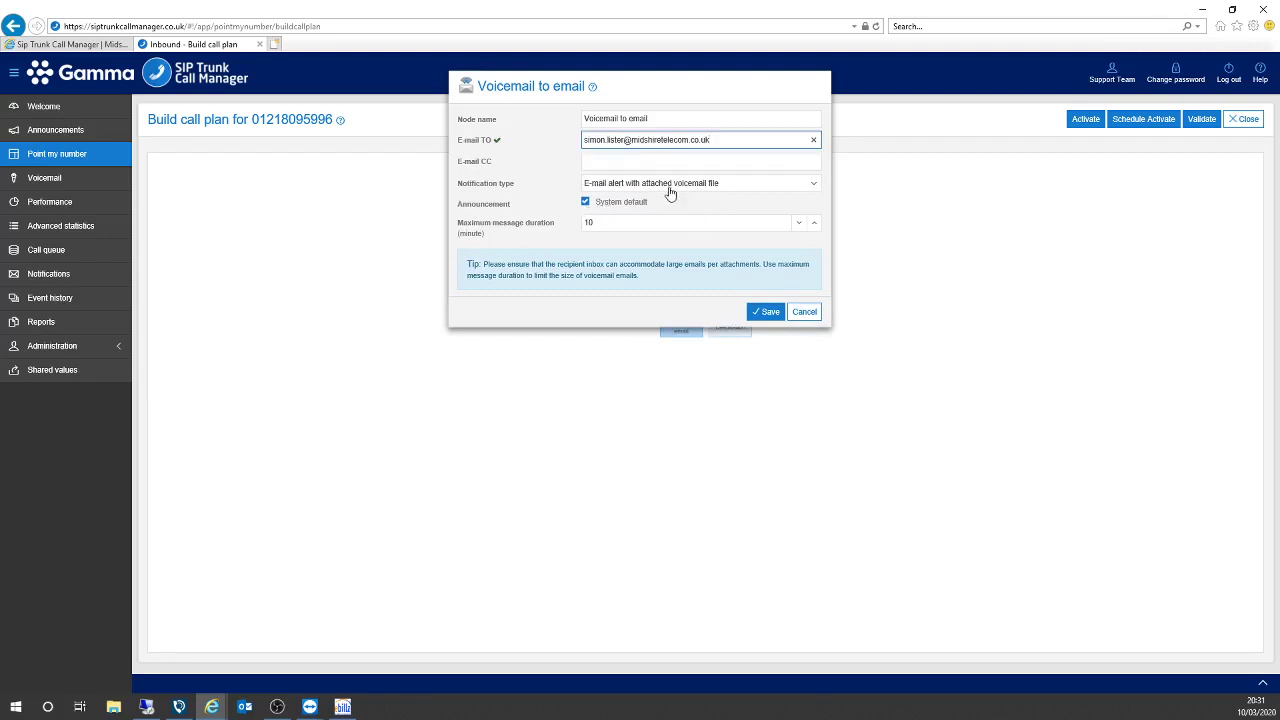
Confirm My announcements is empty, keep the System default announcement, and save the Voicemail to email node.
{"action": "left_click", "coordinate": [586, 204]}
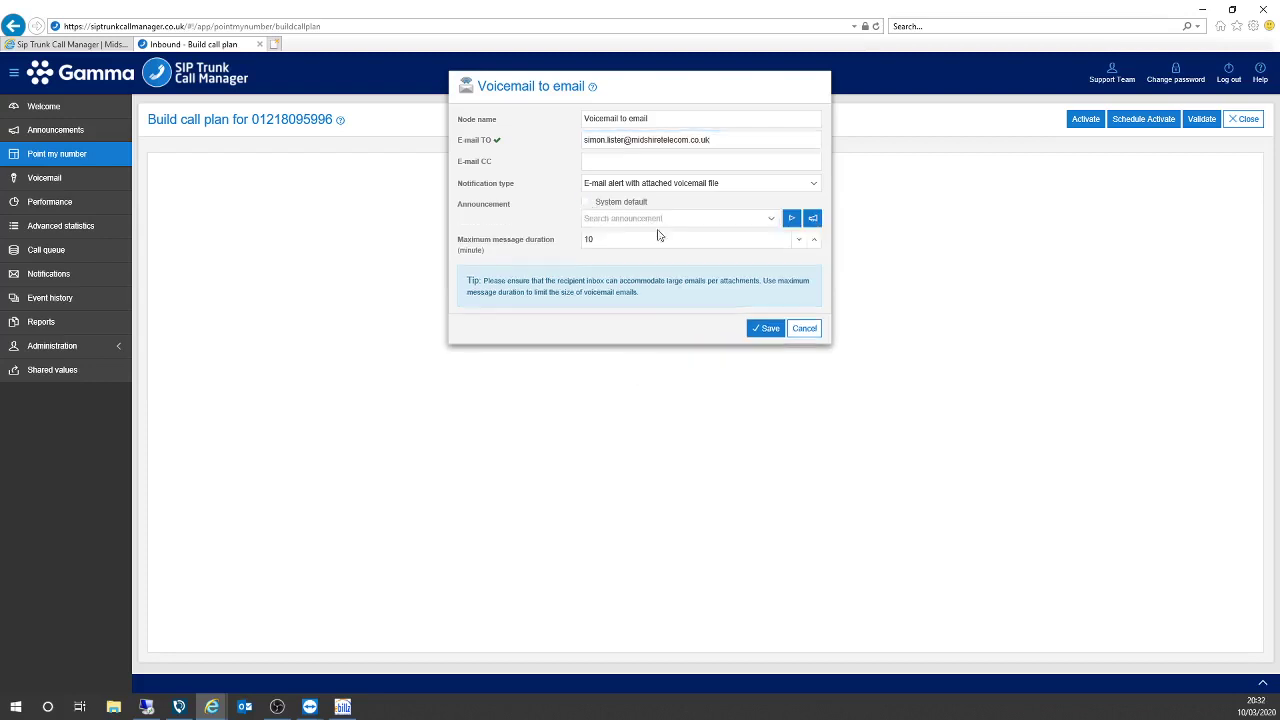
{"action": "left_click", "coordinate": [812, 218]}
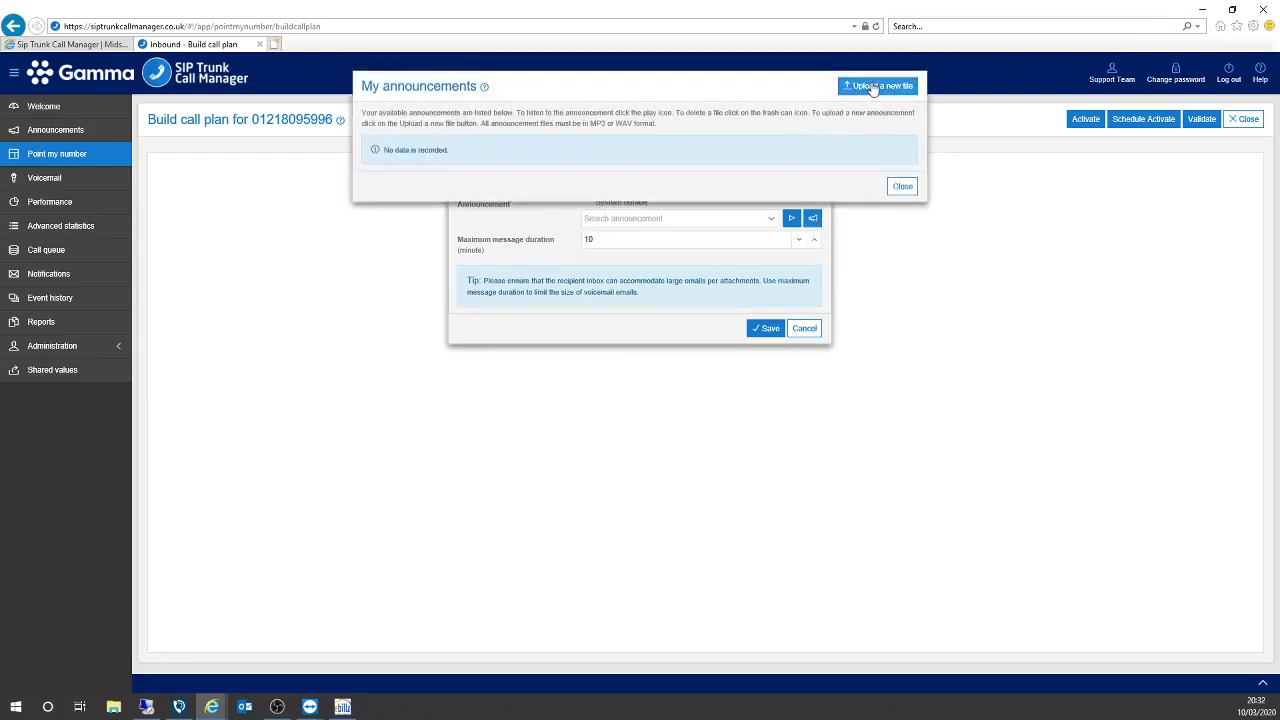
{"action": "left_click", "coordinate": [903, 188]}
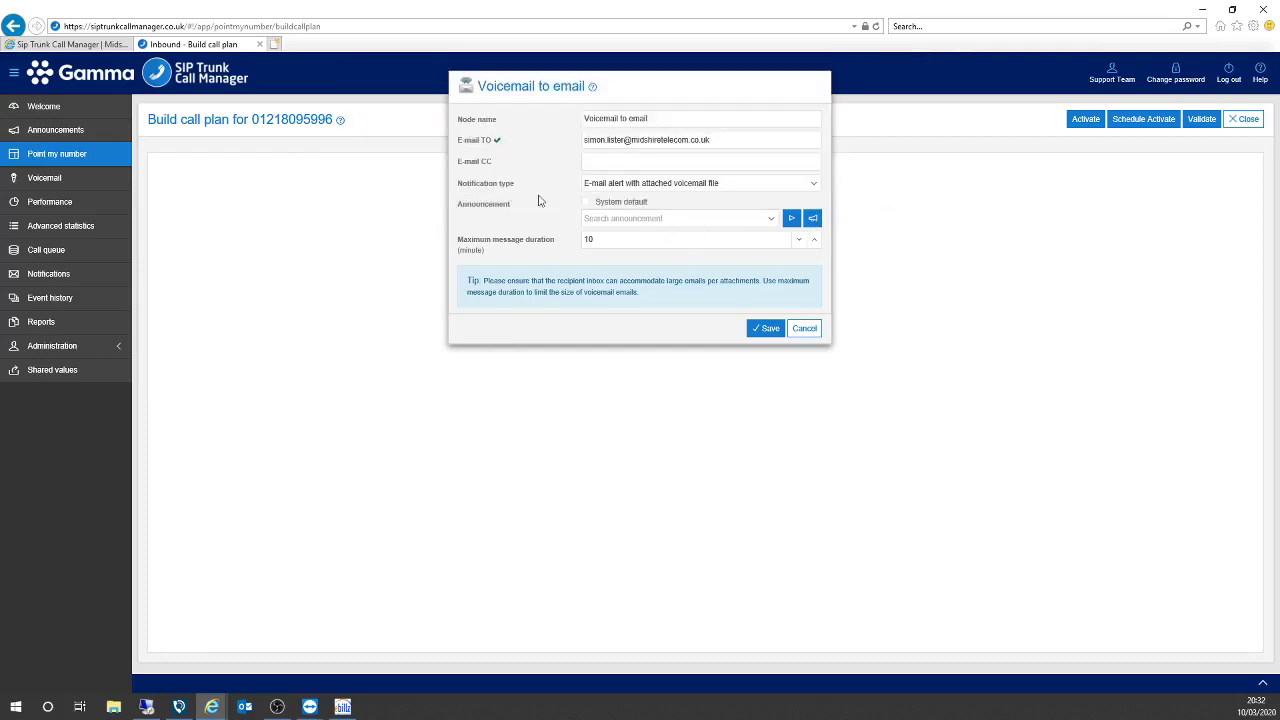
{"action": "left_click", "coordinate": [586, 204]}
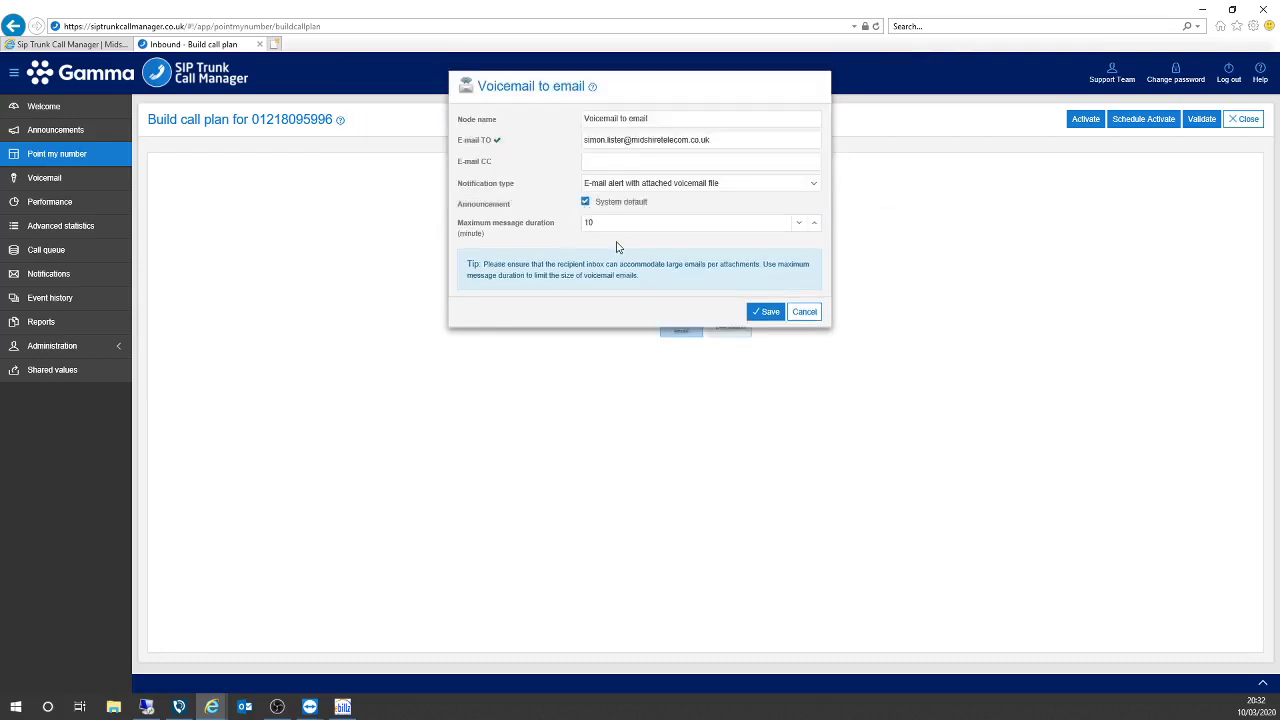
{"action": "left_click", "coordinate": [771, 313]}
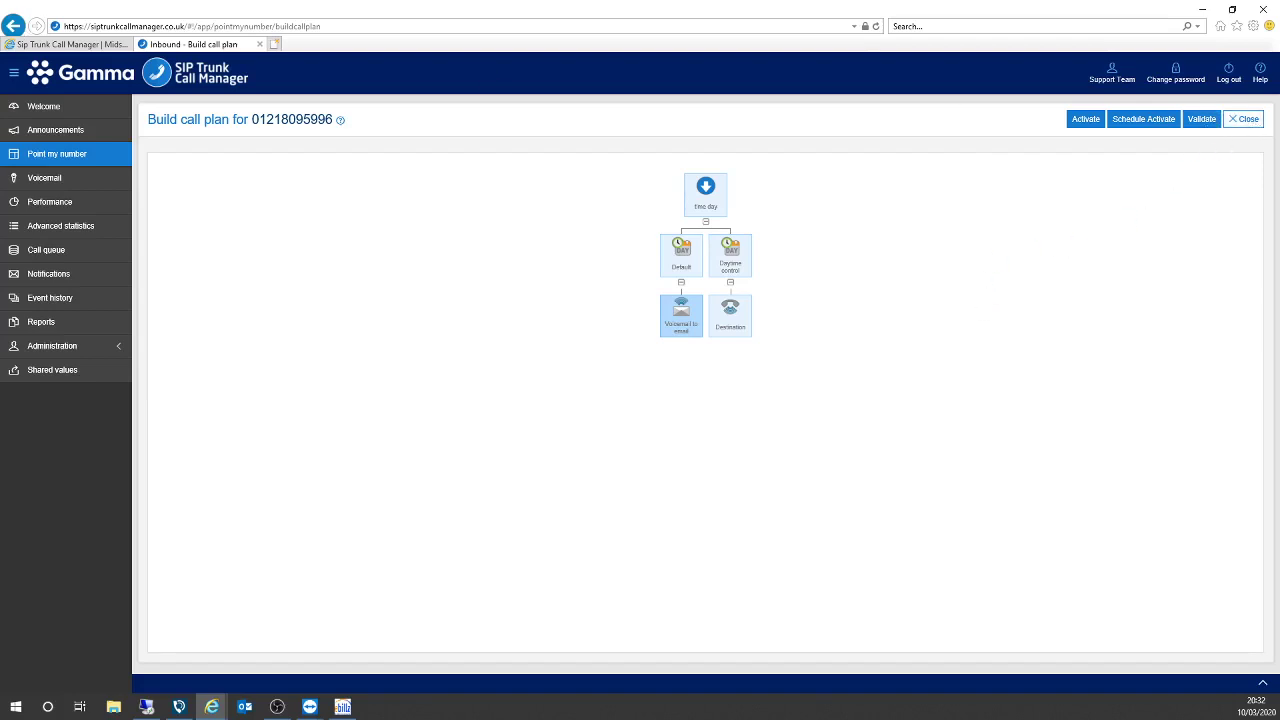
Validate the call plan and schedule its activation for 11 March 2020 at 09:00.
{"action": "left_click", "coordinate": [1200, 121]}
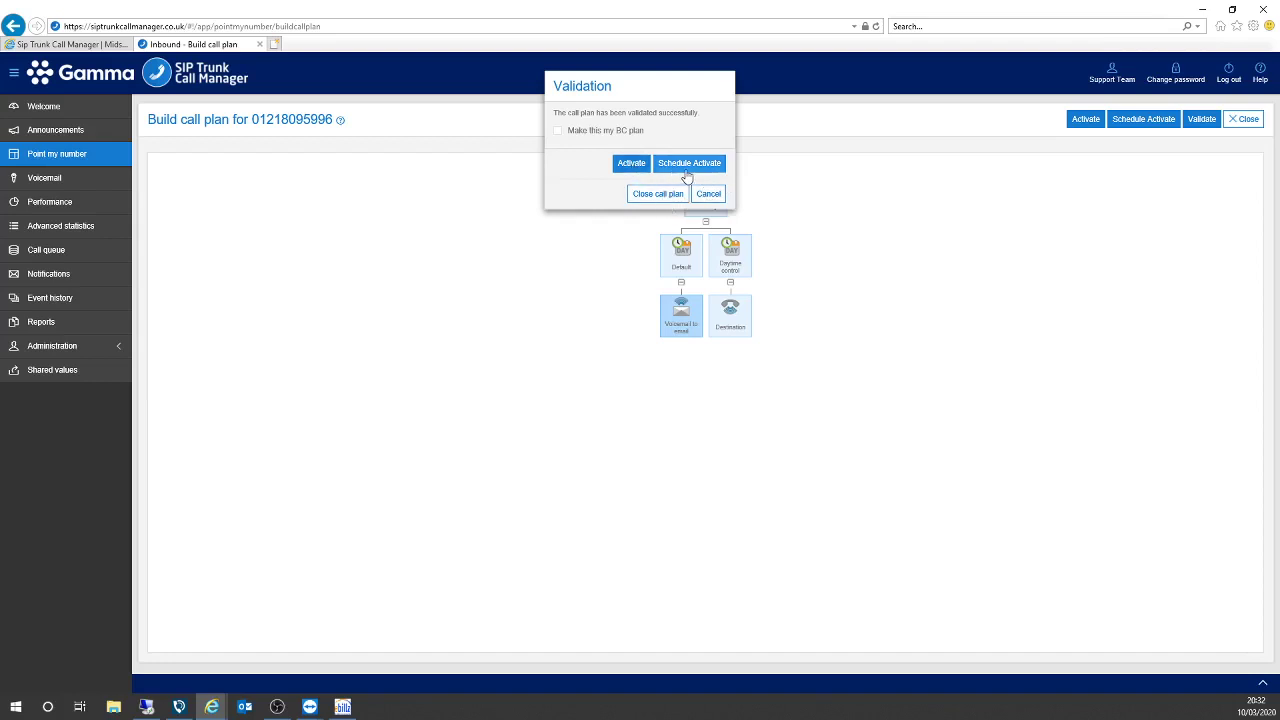
{"action": "left_click", "coordinate": [690, 166]}
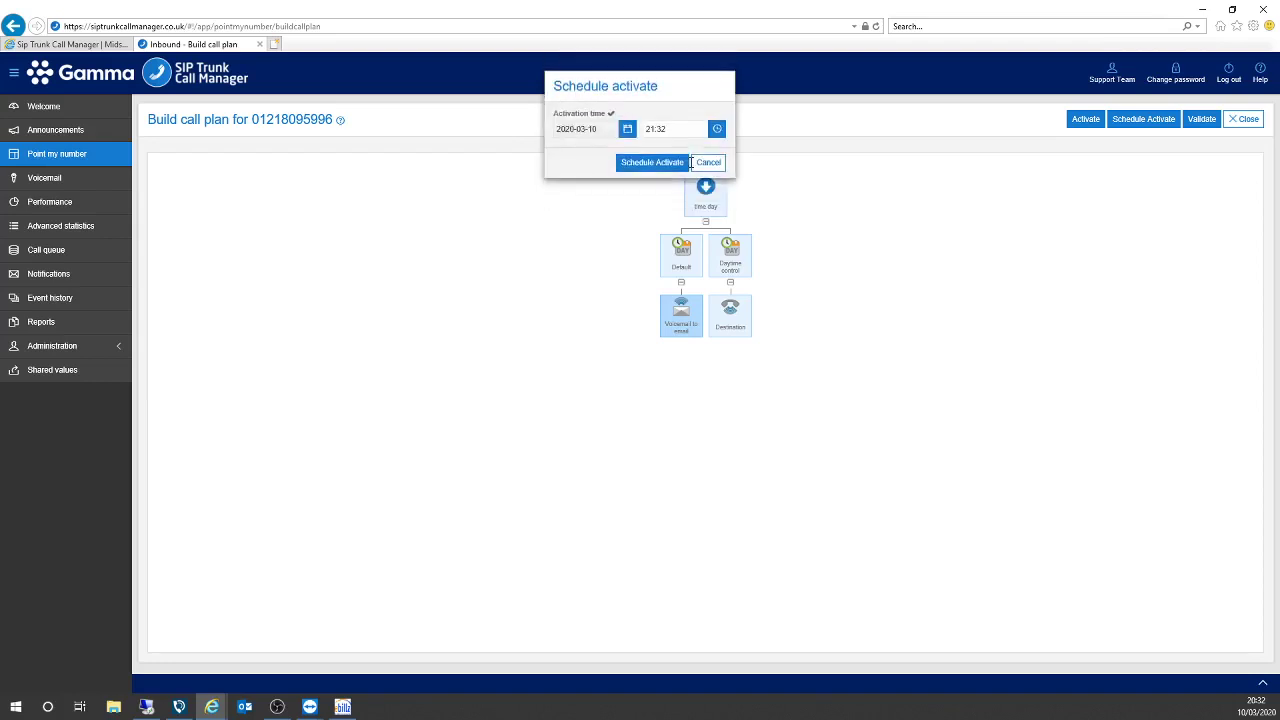
{"action": "left_click", "coordinate": [626, 129]}
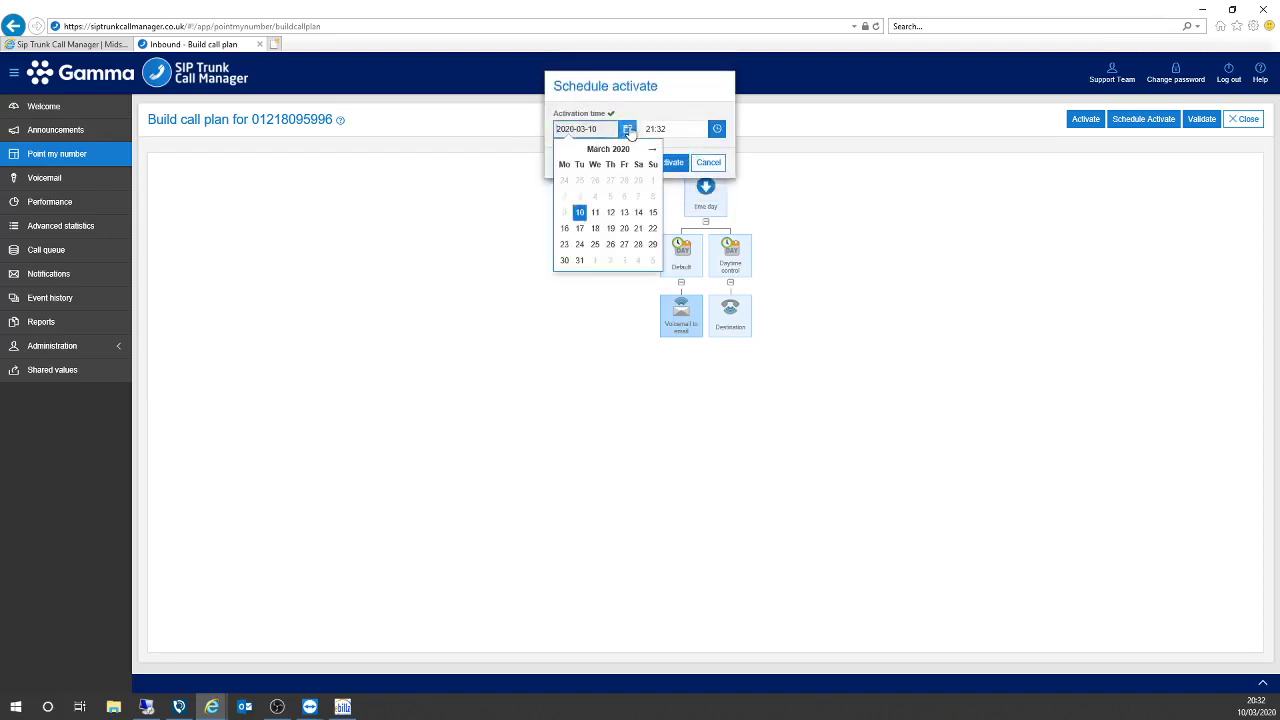
{"action": "left_click", "coordinate": [596, 214]}
{"action": "left_click", "coordinate": [694, 129]}
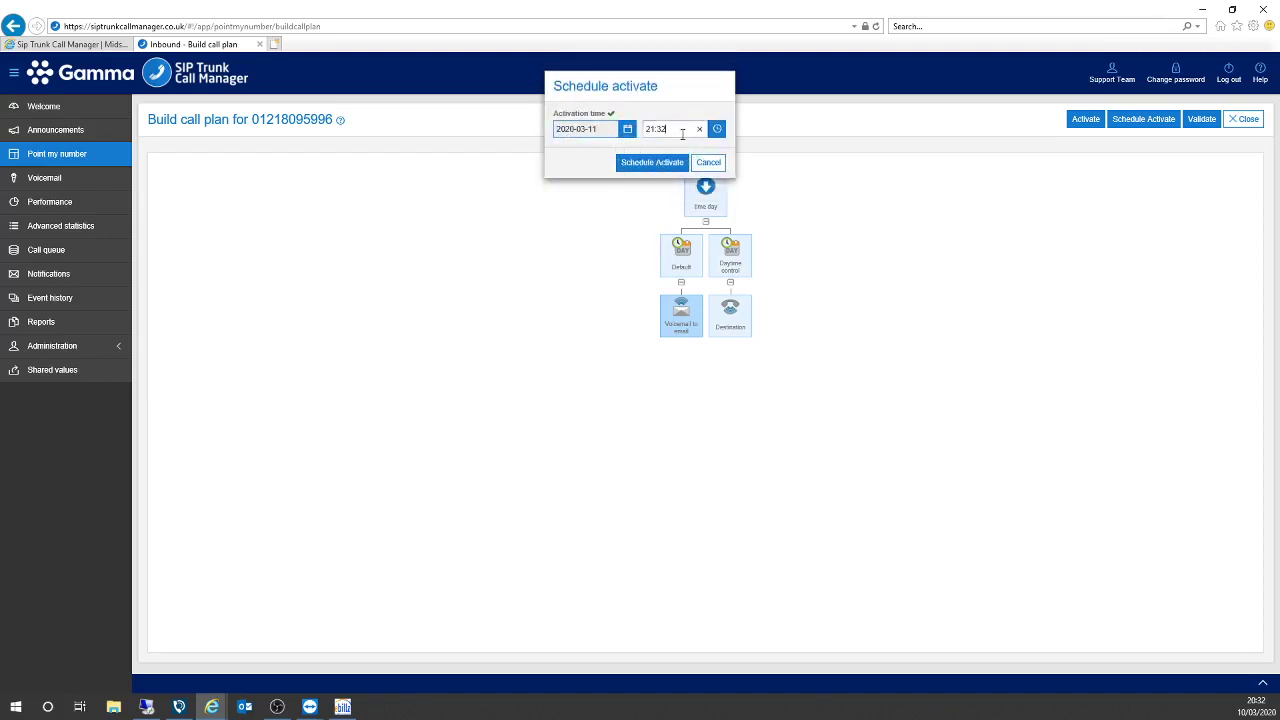
{"action": "key", "text": "BackSpace"}
{"action": "key", "text": "BackSpace"}
{"action": "key", "text": "BackSpace"}
{"action": "key", "text": "BackSpace"}
{"action": "key", "text": "BackSpace"}
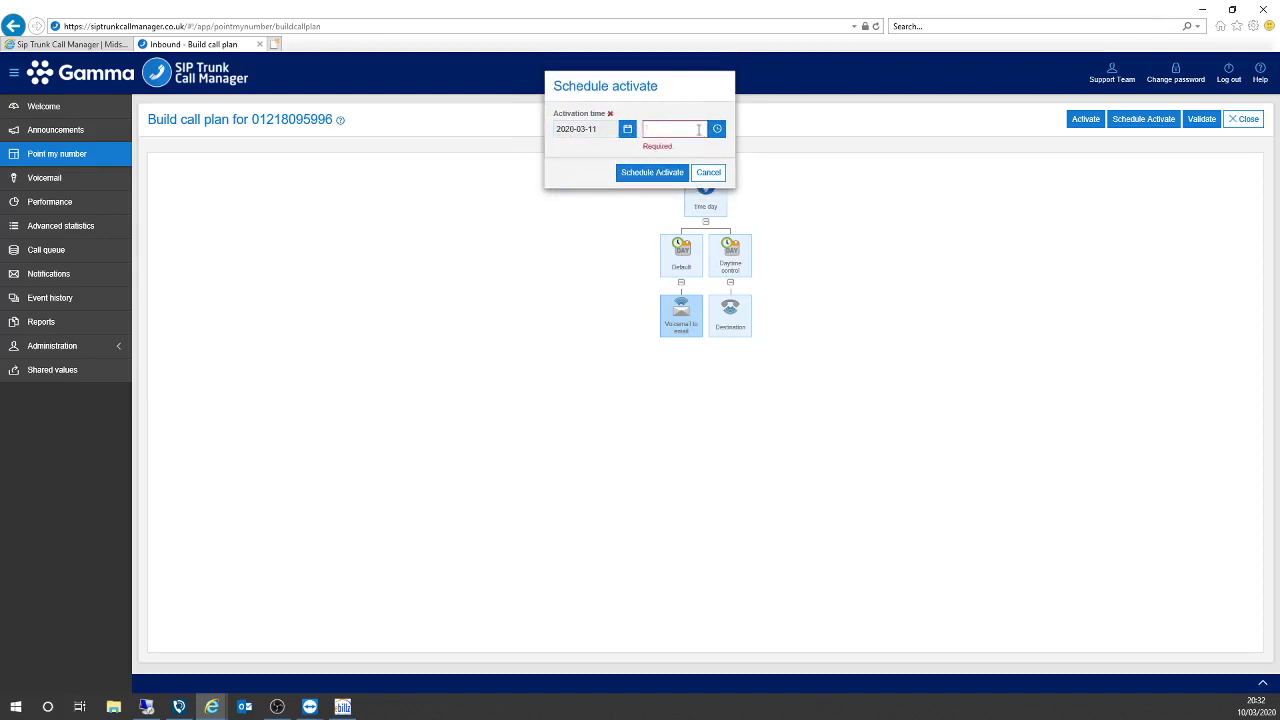
{"action": "type", "text": "09:00"}
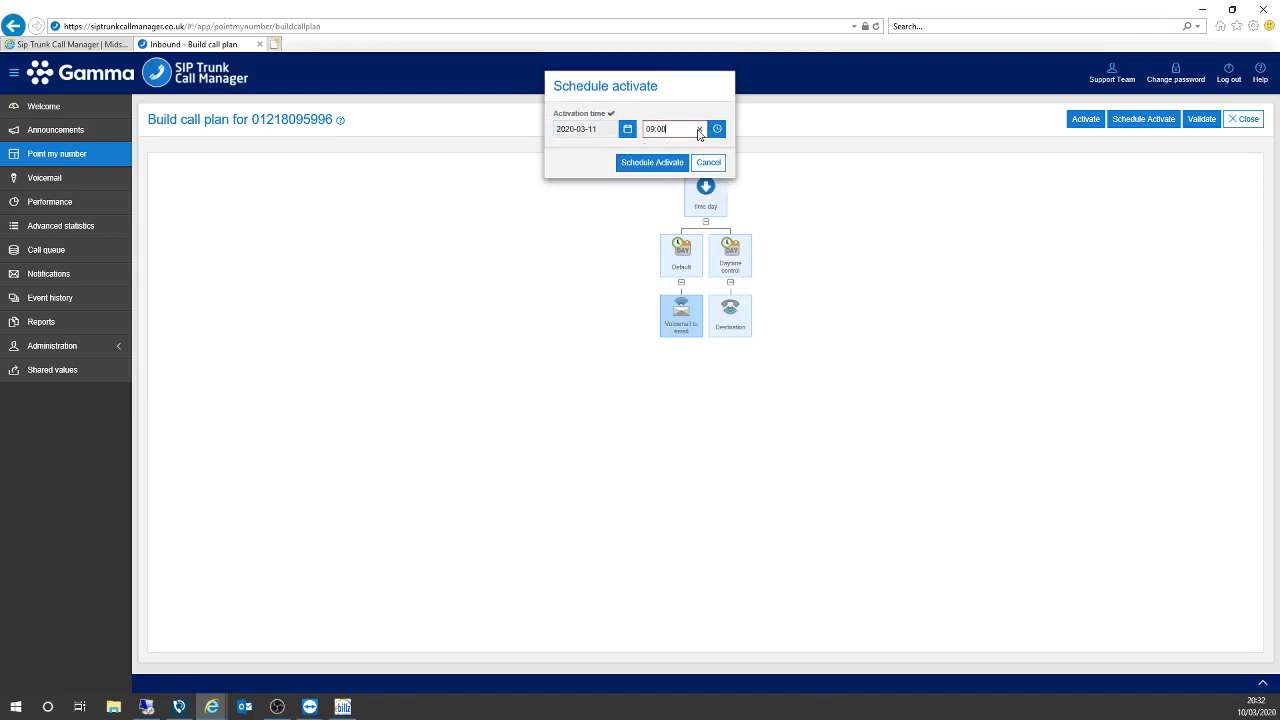
{"action": "left_click", "coordinate": [663, 163]}
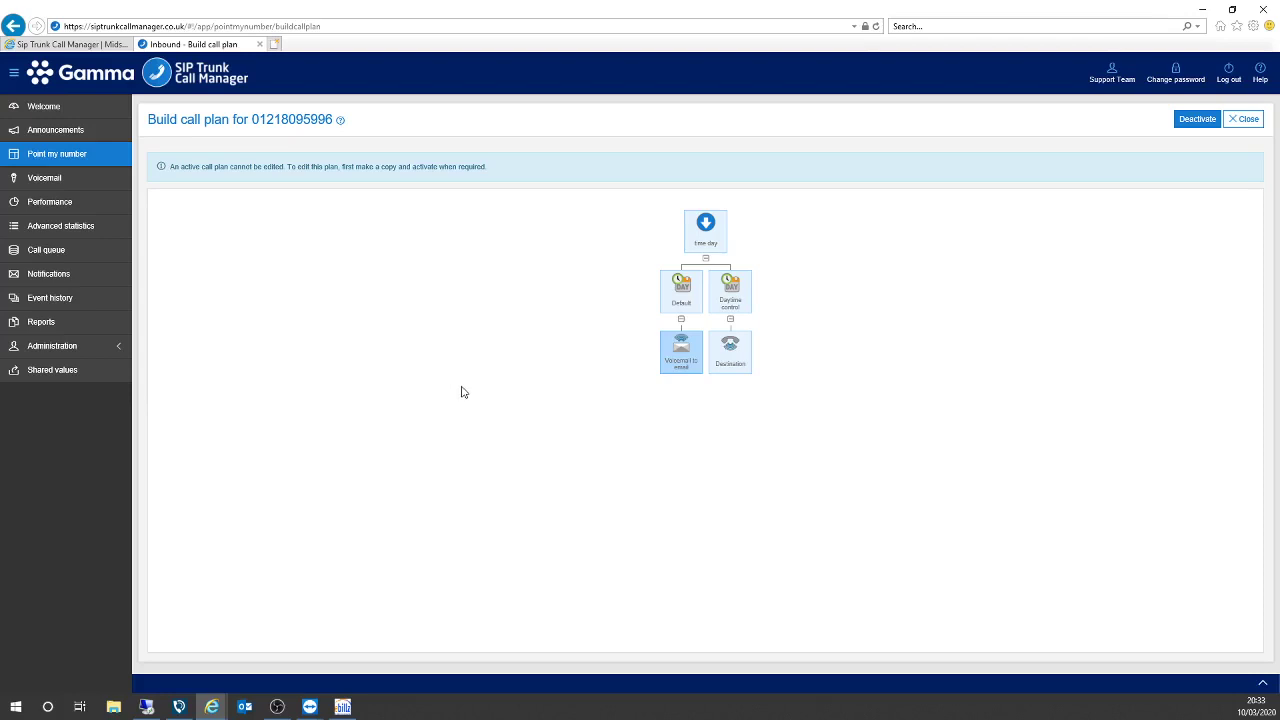
{"action": "left_click", "coordinate": [64, 158]}
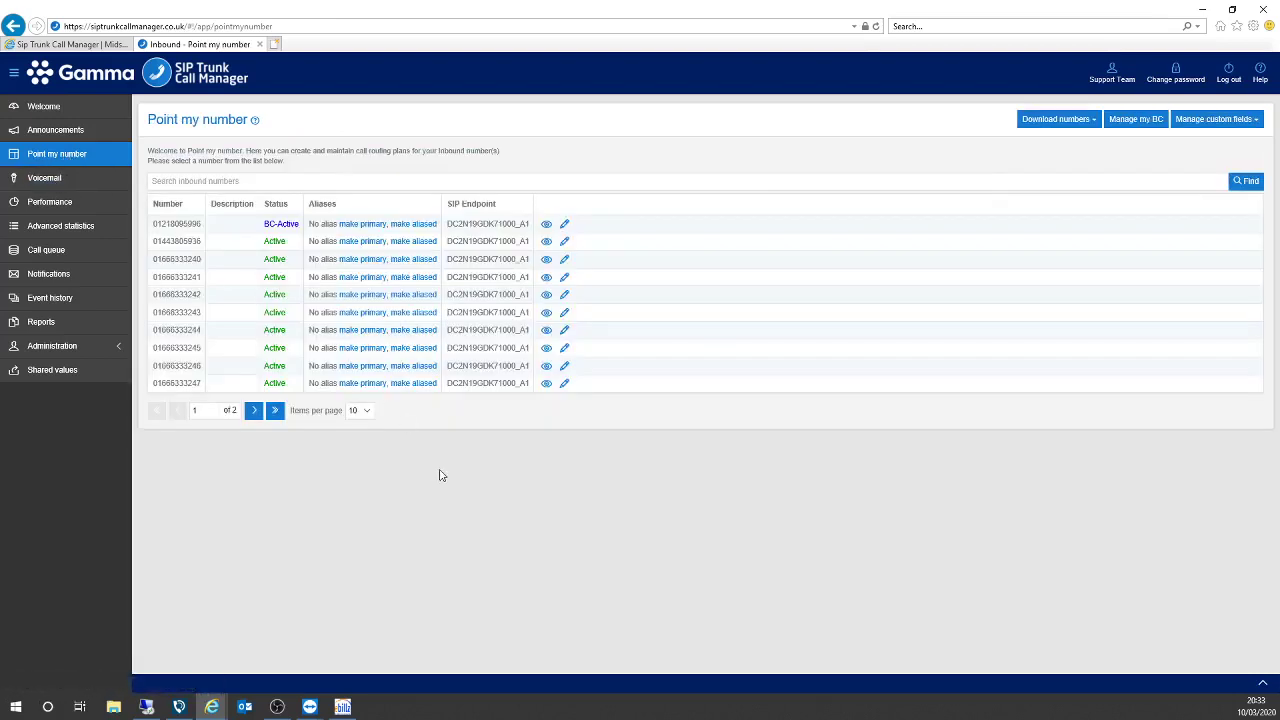
{"action": "left_click", "coordinate": [546, 224]}
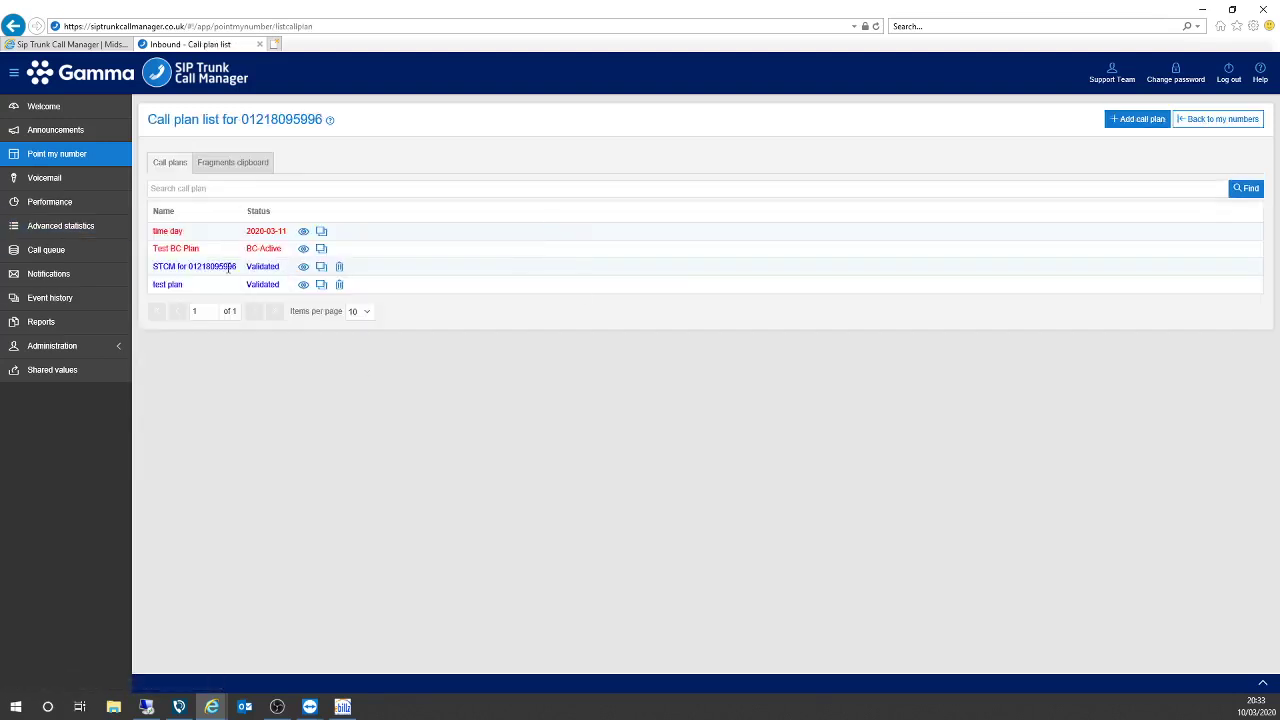
{"action": "left_click", "coordinate": [304, 267]}
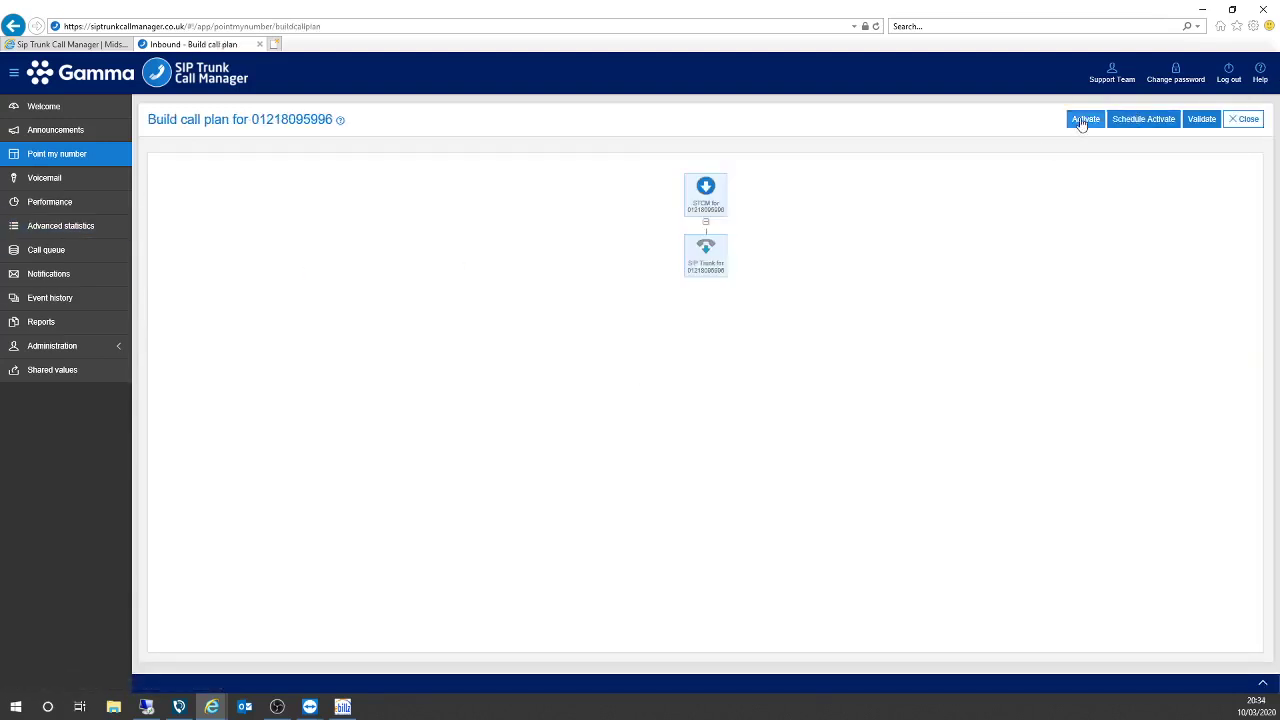
{"action": "left_click", "coordinate": [1084, 119]}
{"action": "left_click", "coordinate": [610, 324]}
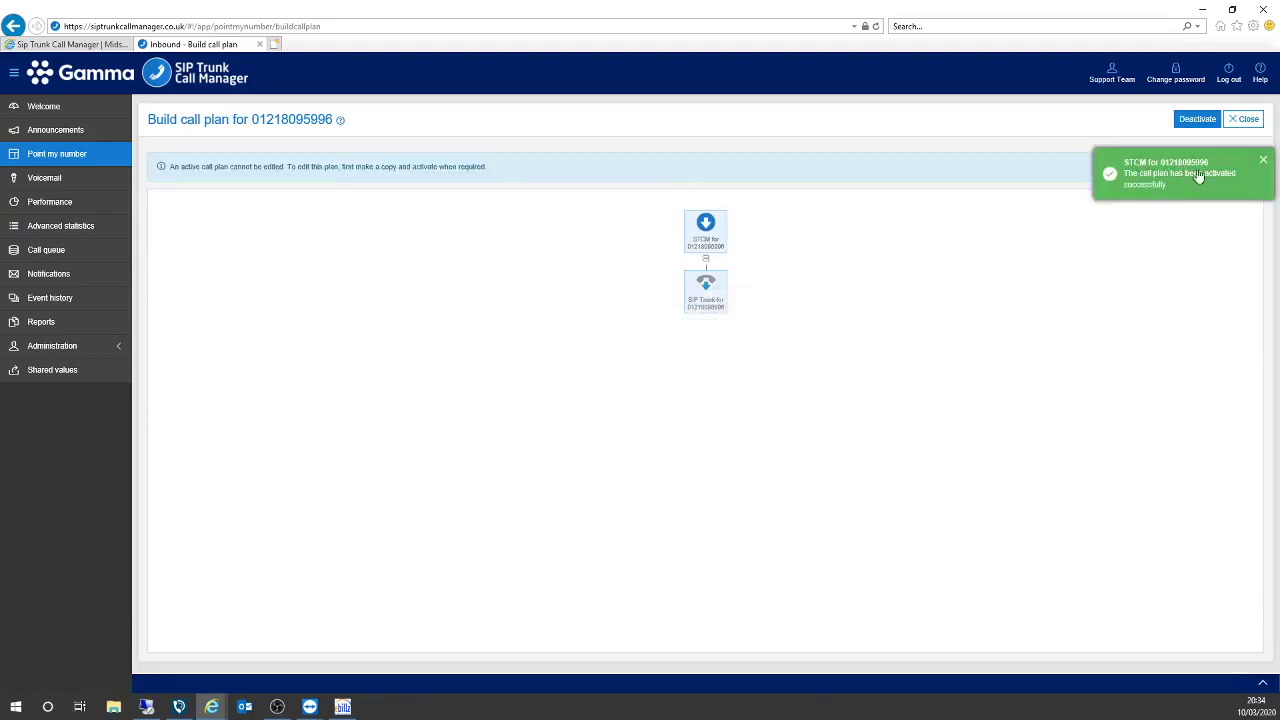
{"action": "left_click", "coordinate": [1246, 119]}
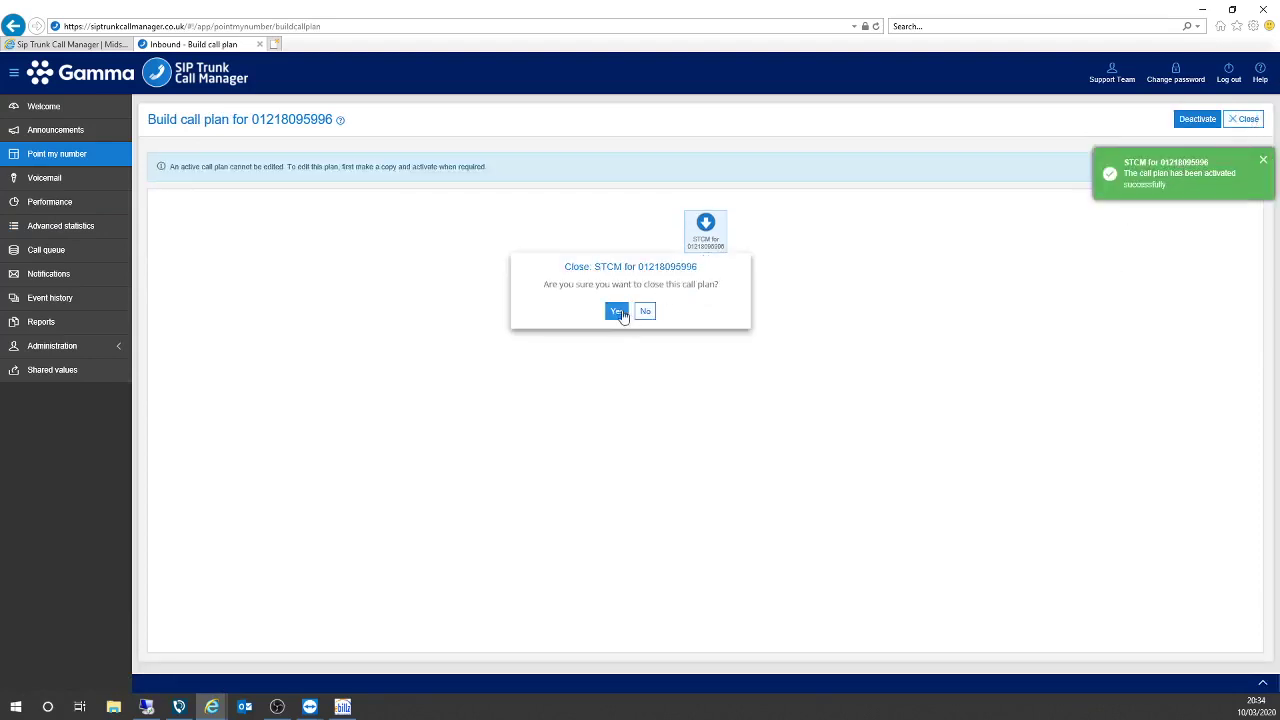
{"action": "left_click", "coordinate": [620, 313]}
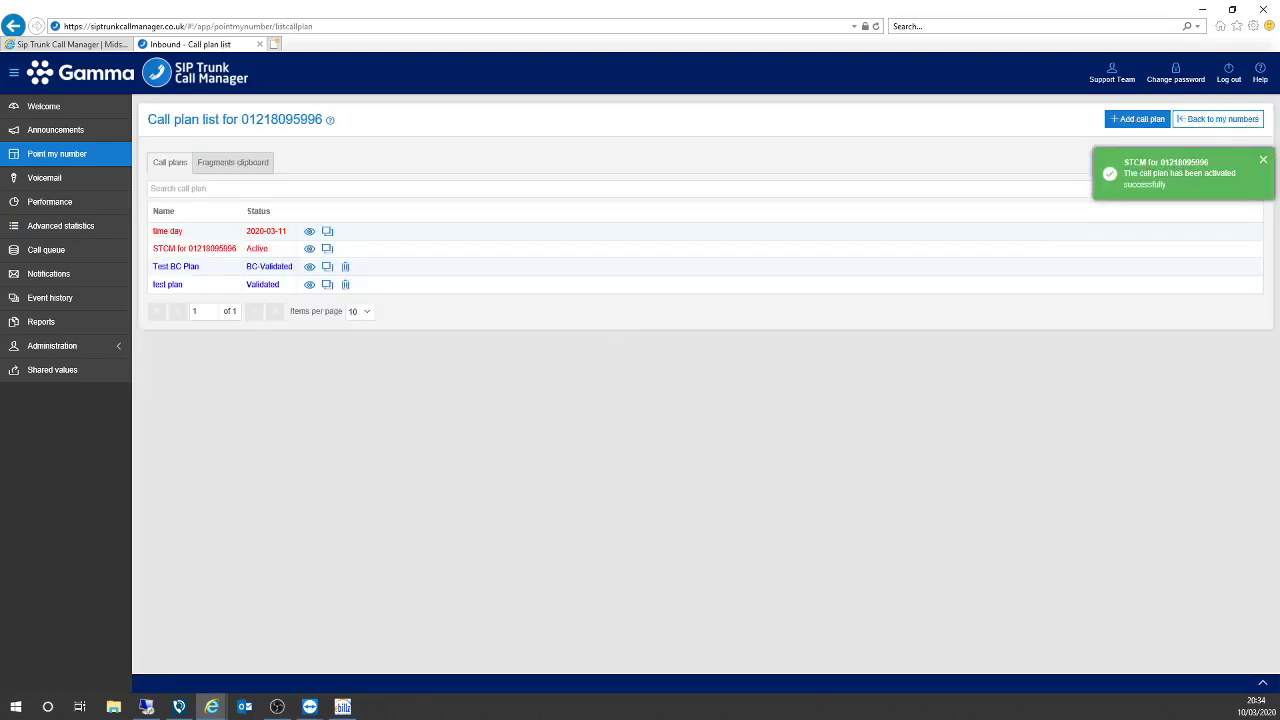
{"action": "left_click", "coordinate": [57, 163]}
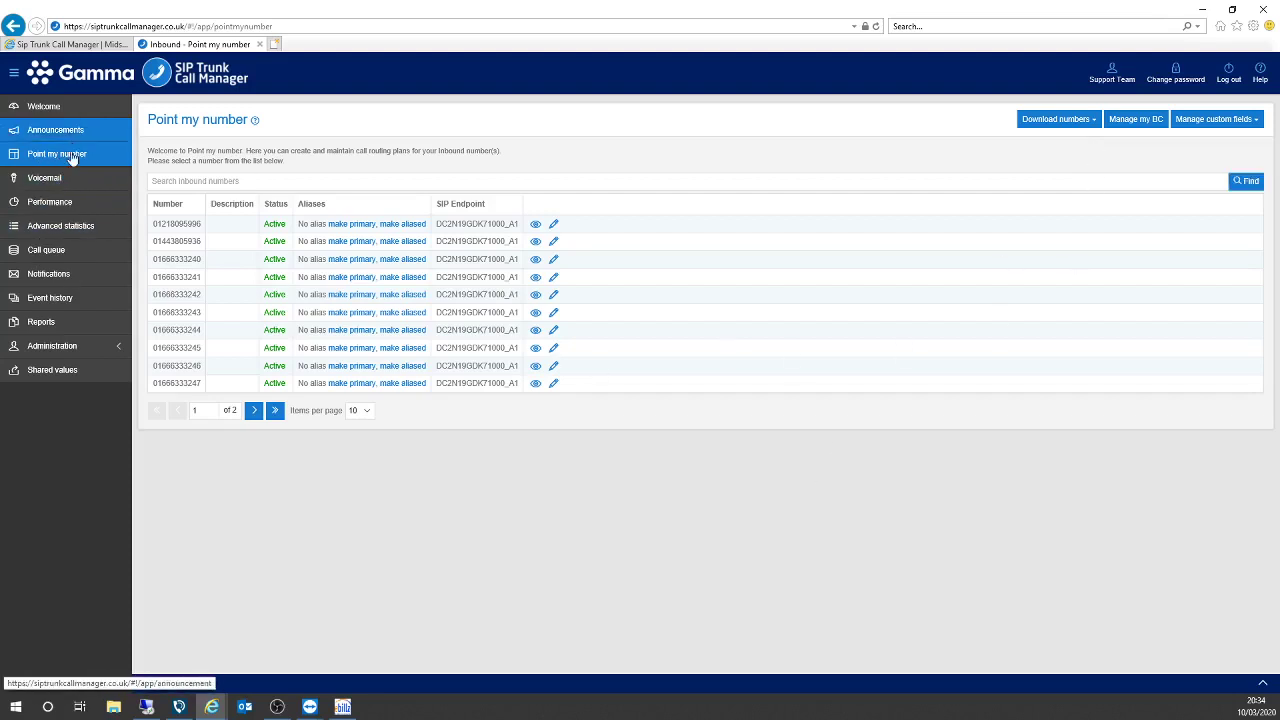
Invoke Business Continuity on all numbers on the account via Manage my BC.
{"action": "left_click", "coordinate": [1136, 121]}
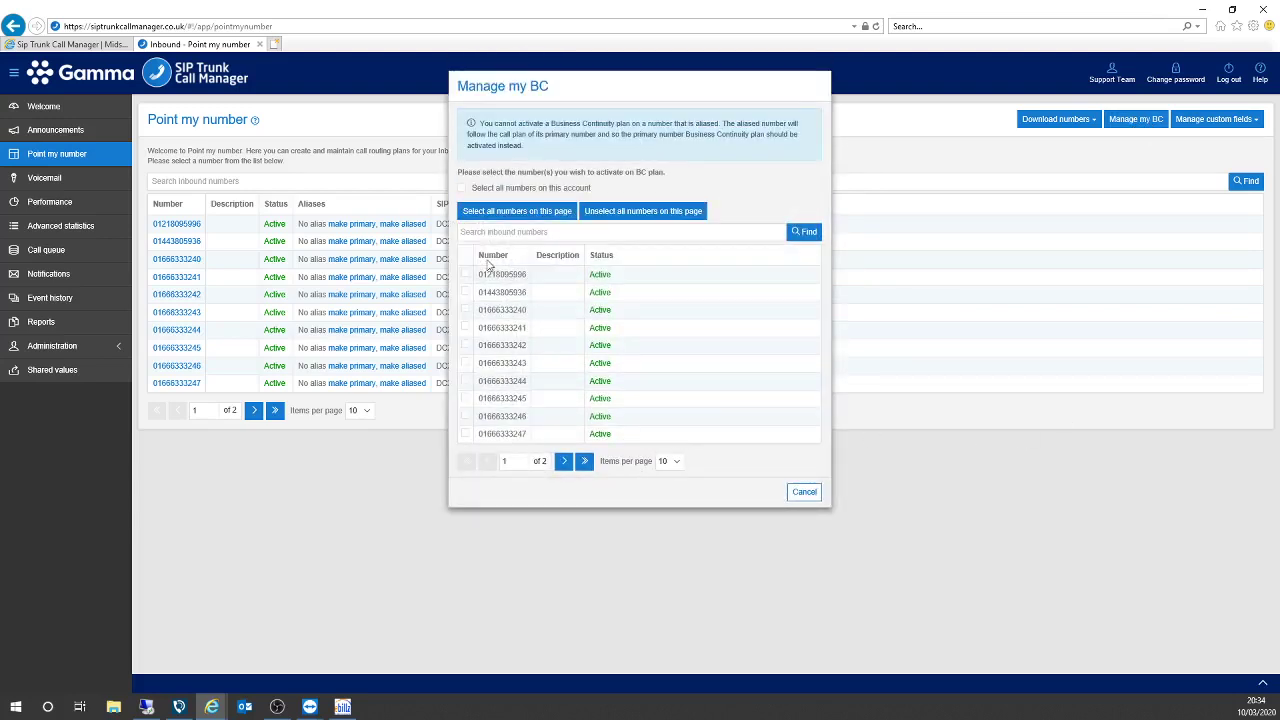
{"action": "left_click", "coordinate": [463, 189]}
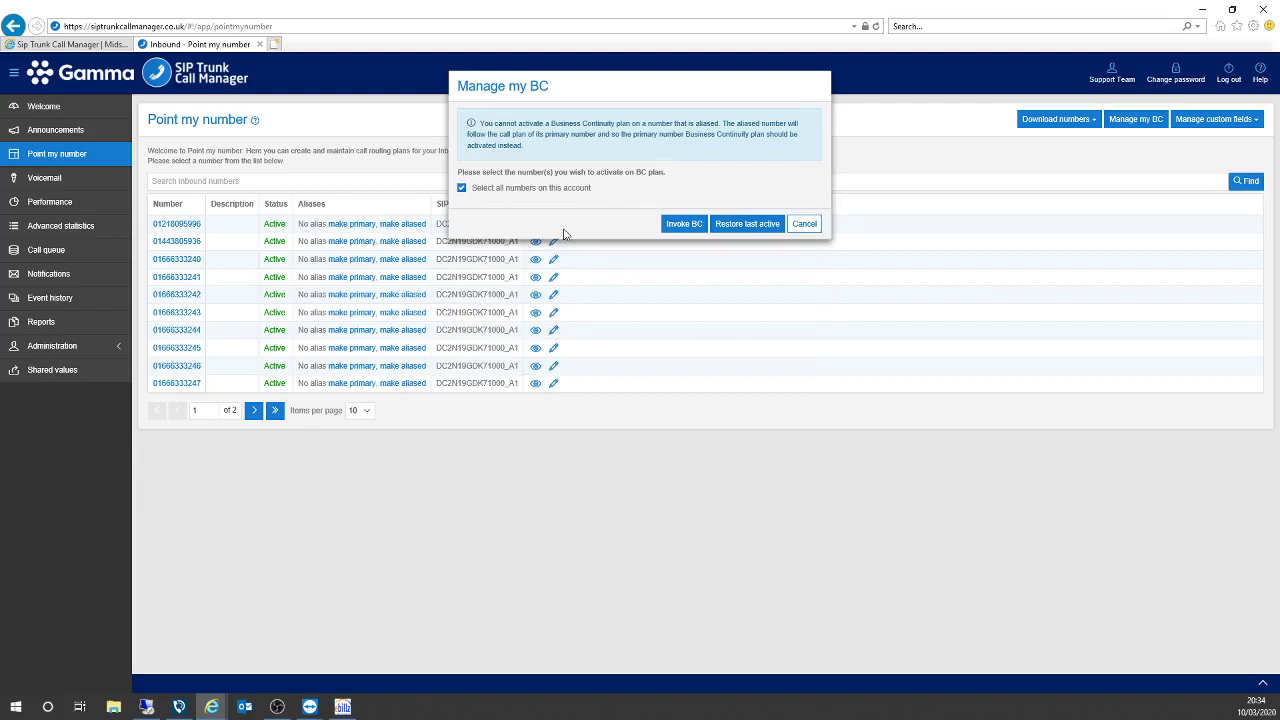
{"action": "left_click", "coordinate": [685, 225]}
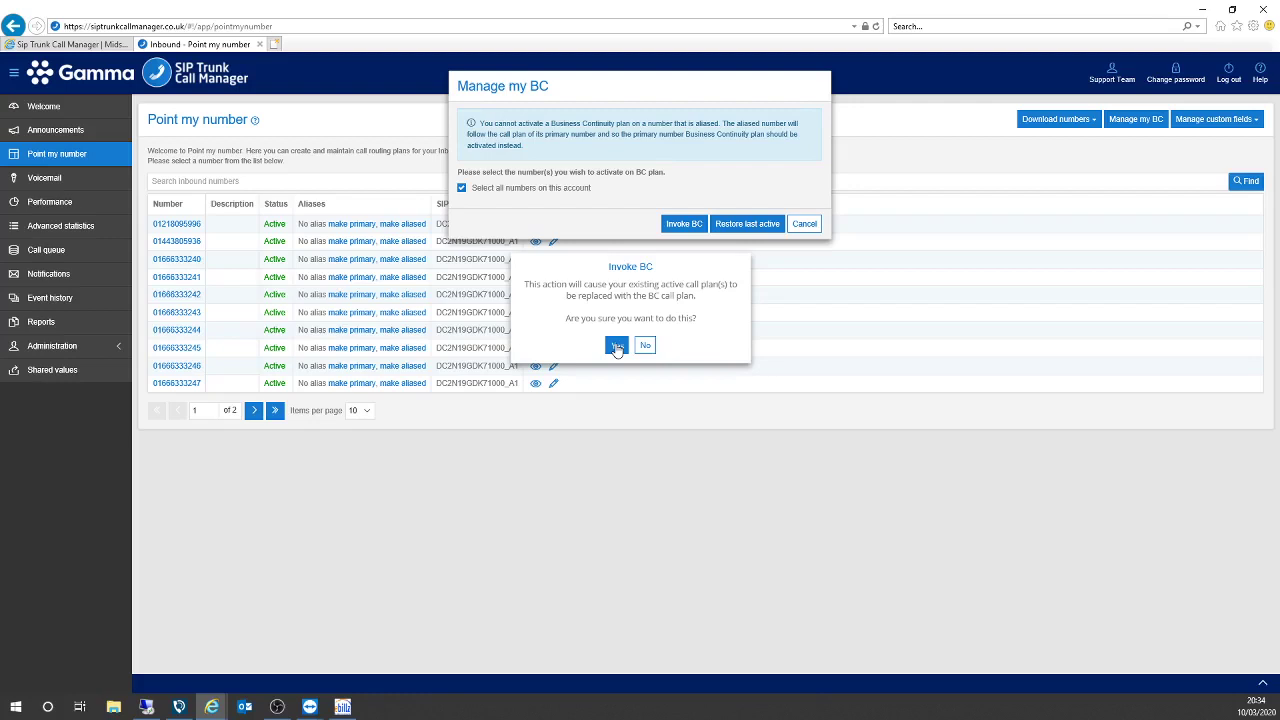
{"action": "left_click", "coordinate": [616, 345]}
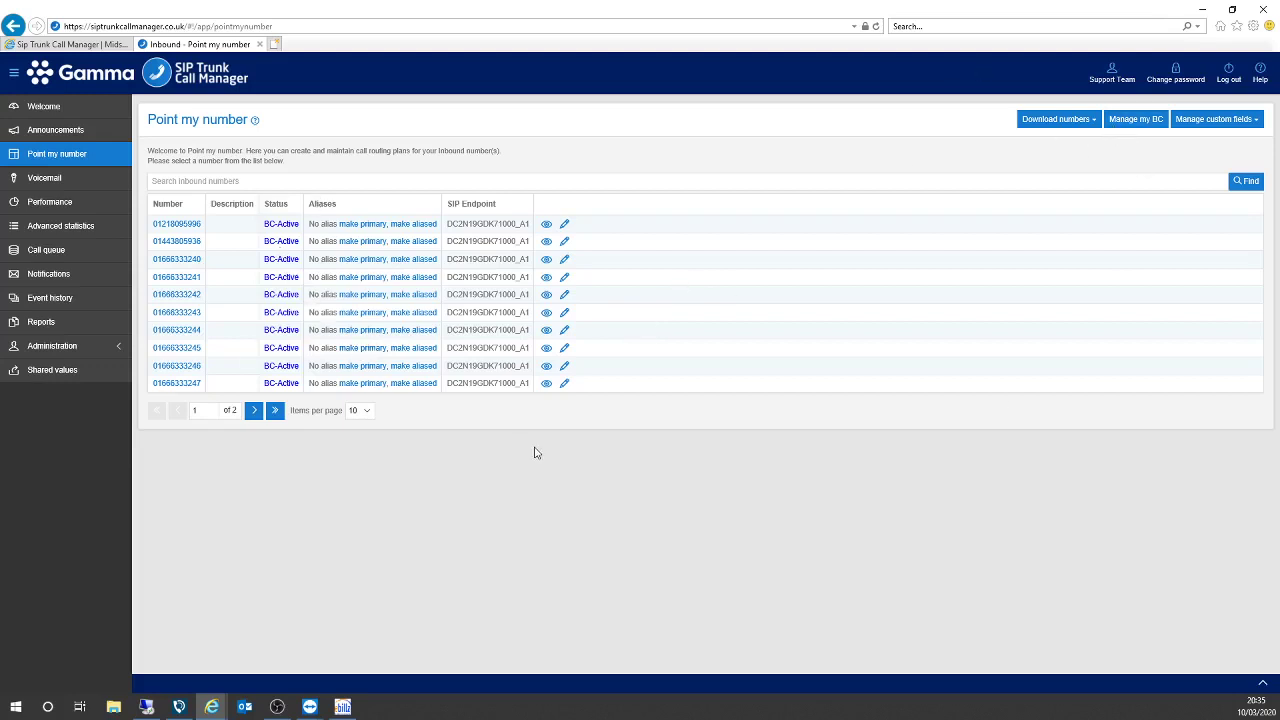
Restore the last active call plan on all numbers via Manage my BC.
{"action": "left_click", "coordinate": [1138, 119]}
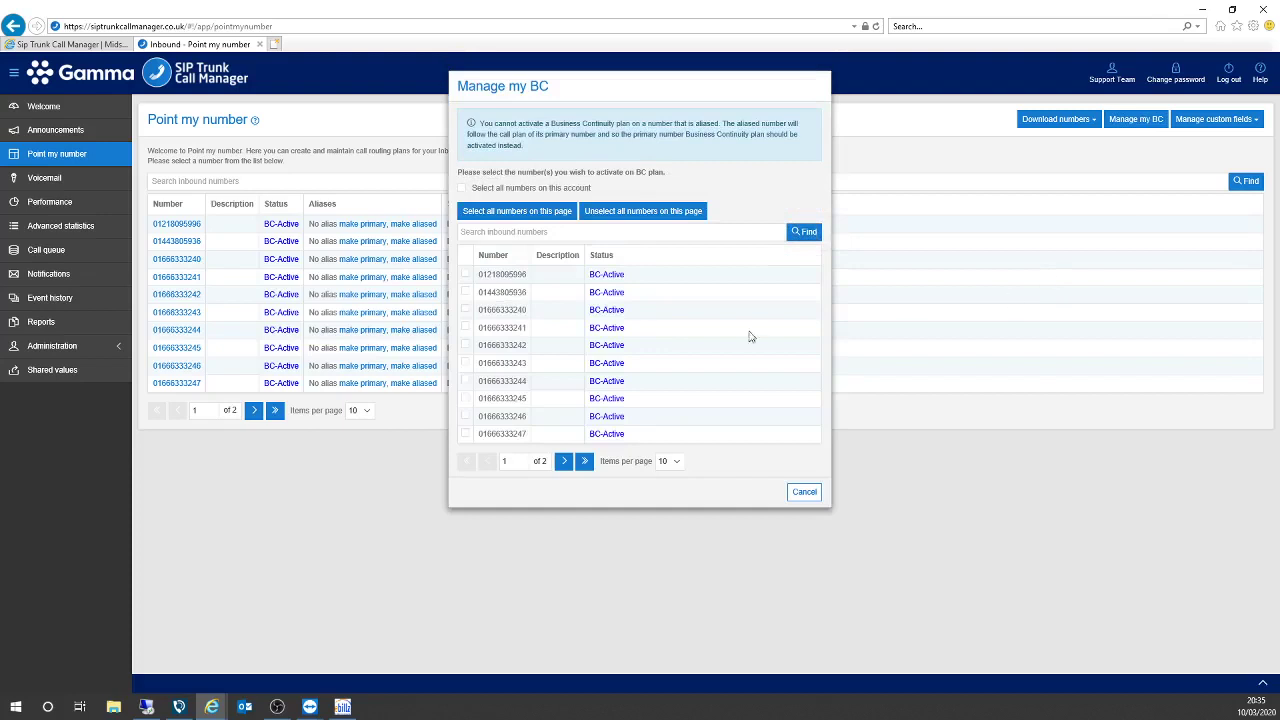
{"action": "left_click", "coordinate": [461, 189]}
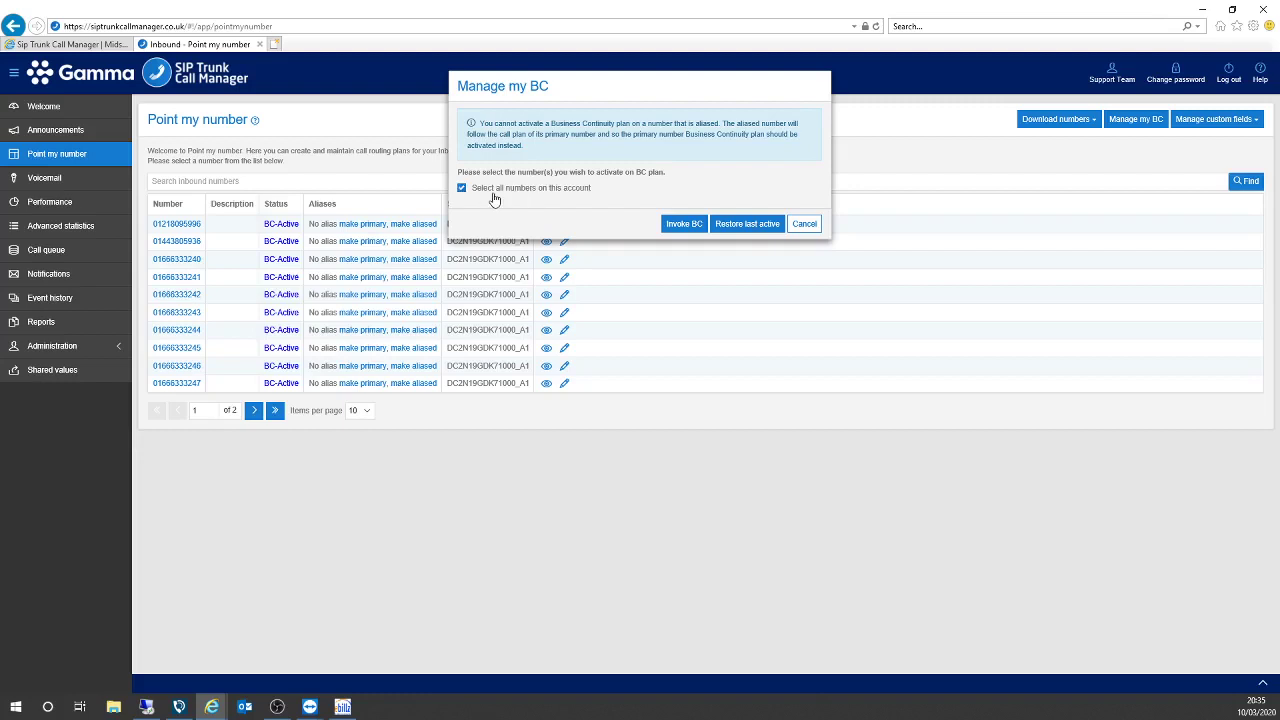
{"action": "left_click", "coordinate": [743, 225]}
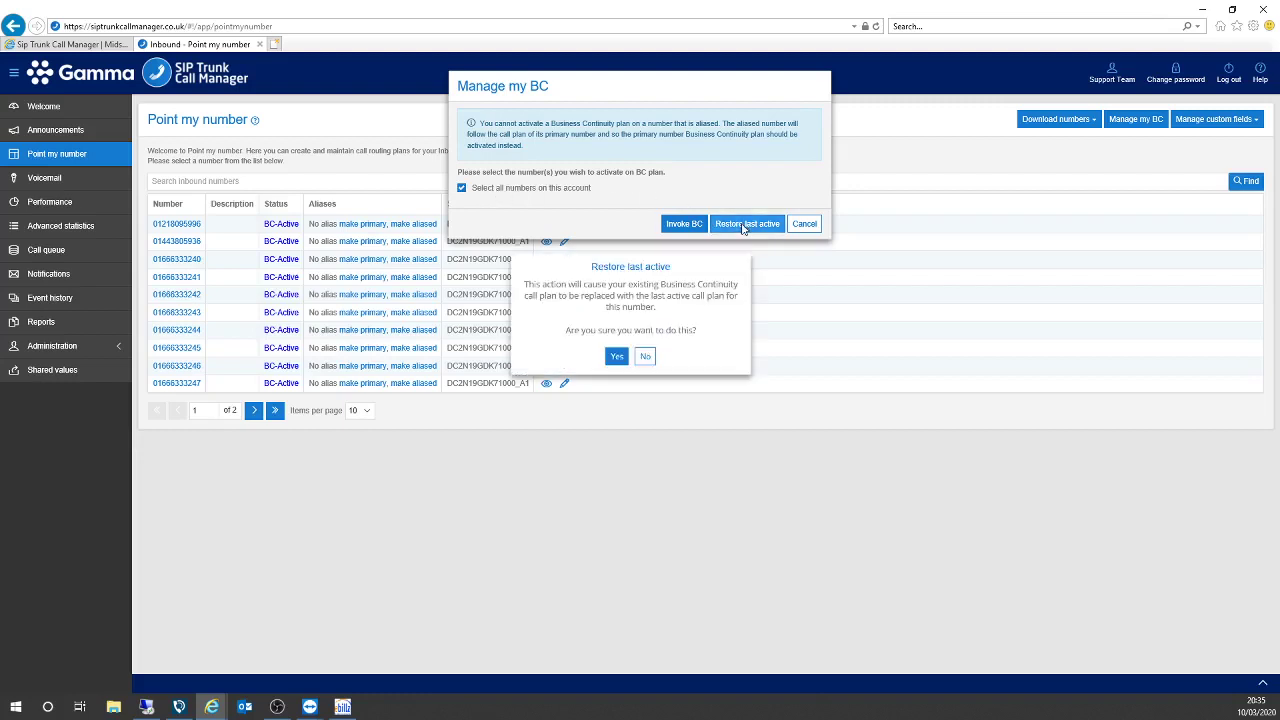
{"action": "left_click", "coordinate": [616, 357]}
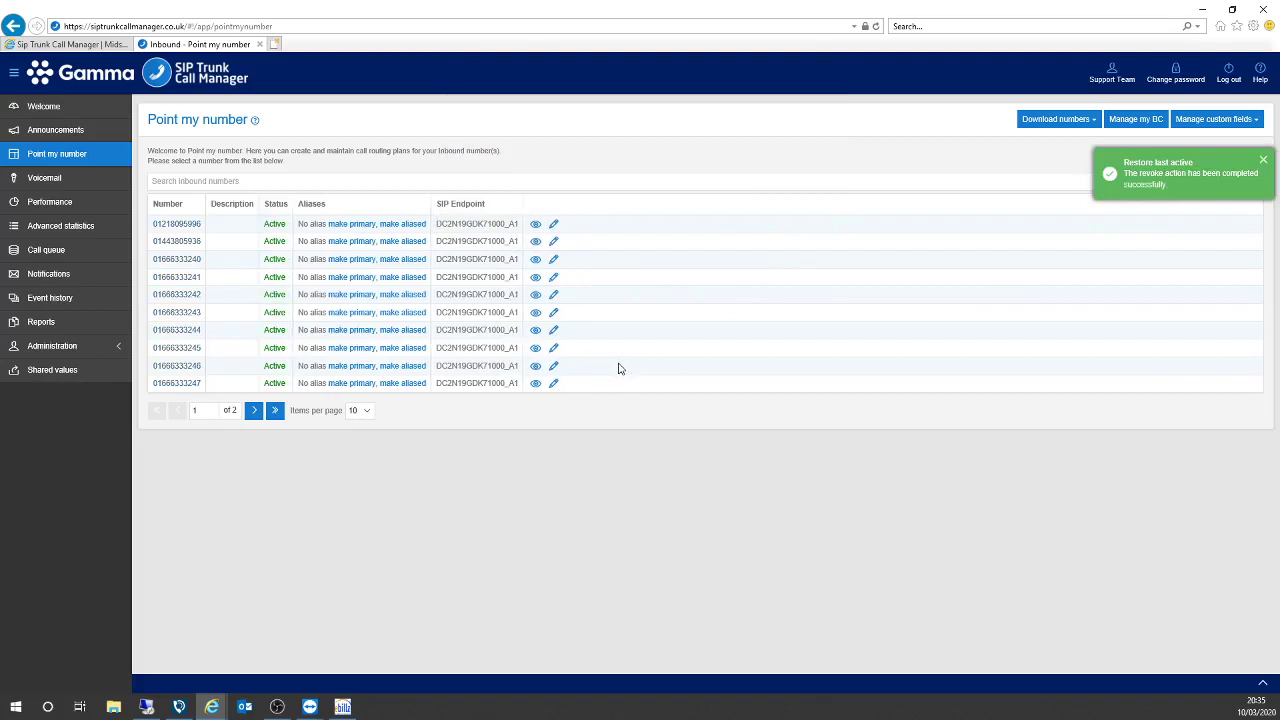
{"action": "left_click", "coordinate": [1261, 162]}
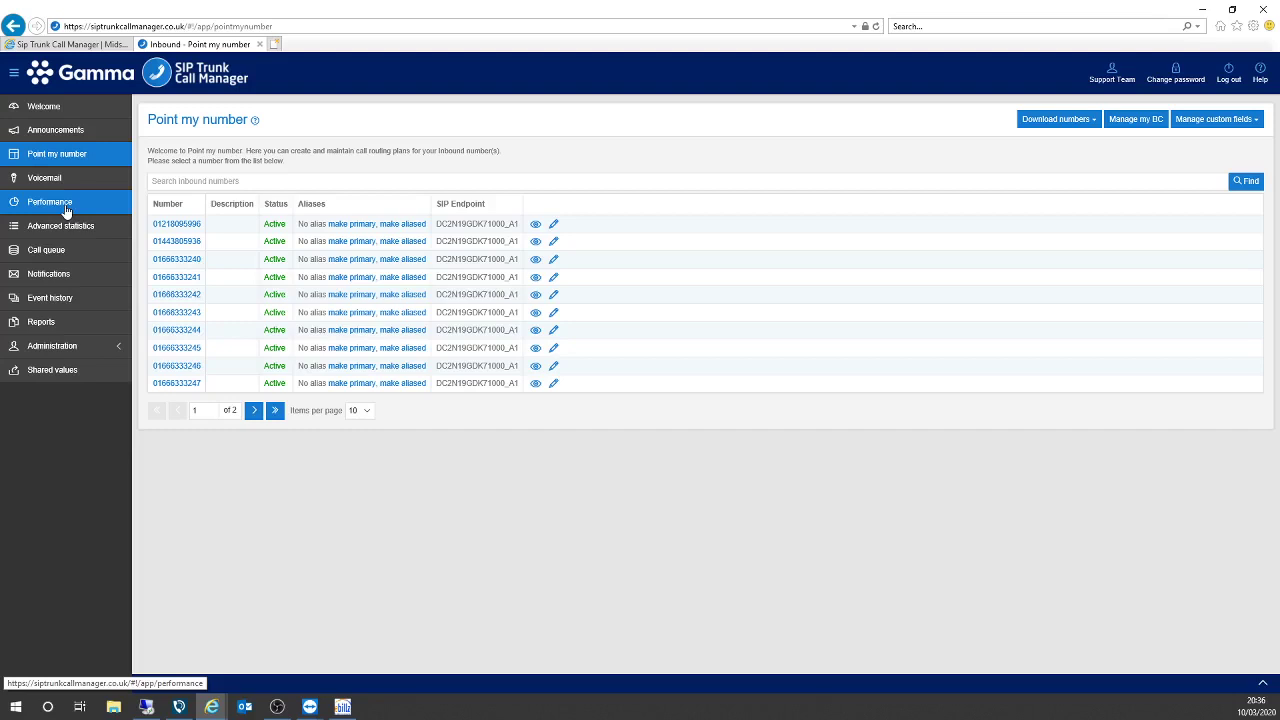
Center the TeamViewer iPhone mirror window on screen and show the desktop behind it.
{"action": "left_click", "coordinate": [310, 706]}
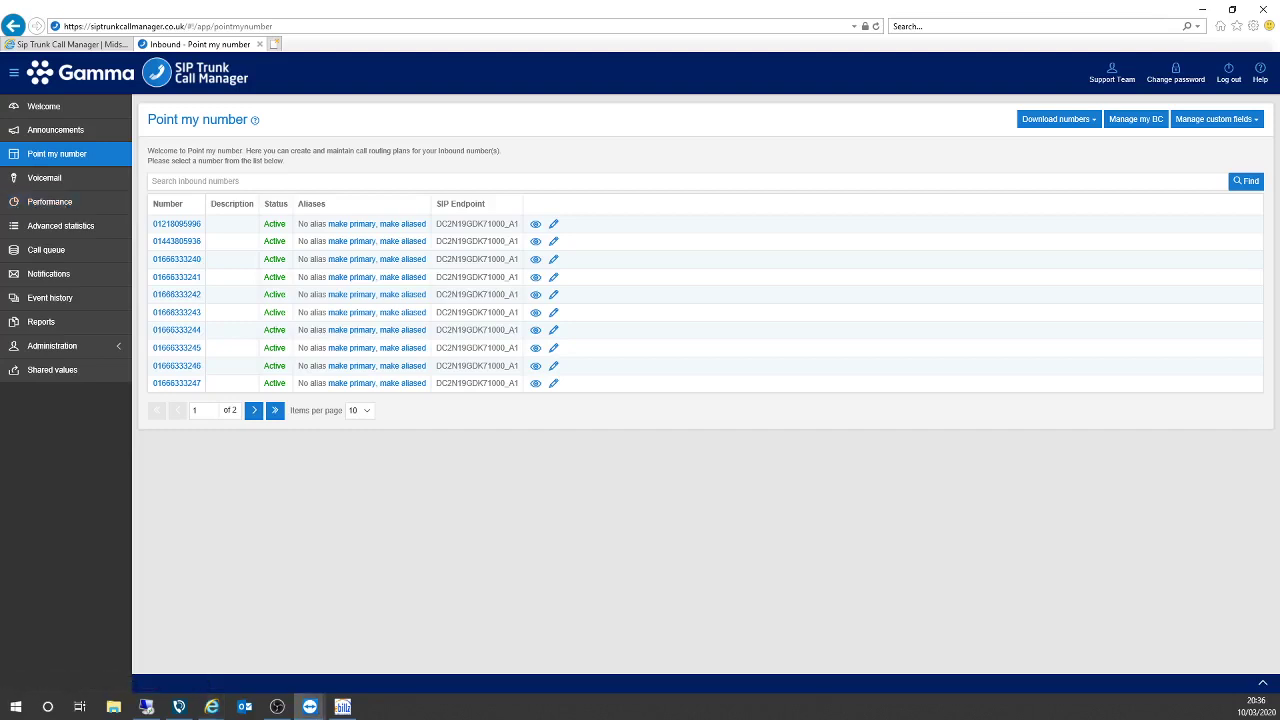
{"action": "left_click_drag", "start_coordinate": [118, 196], "coordinate": [588, 143]}
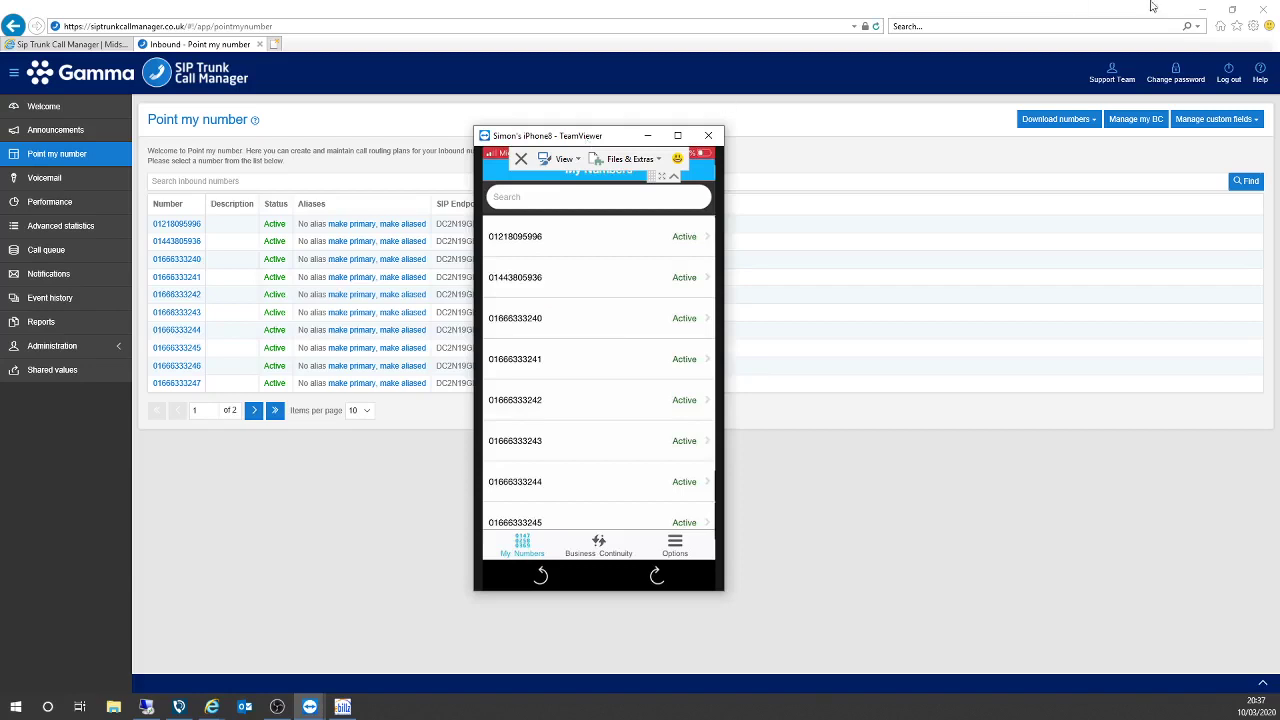
{"action": "key", "text": "super+d"}
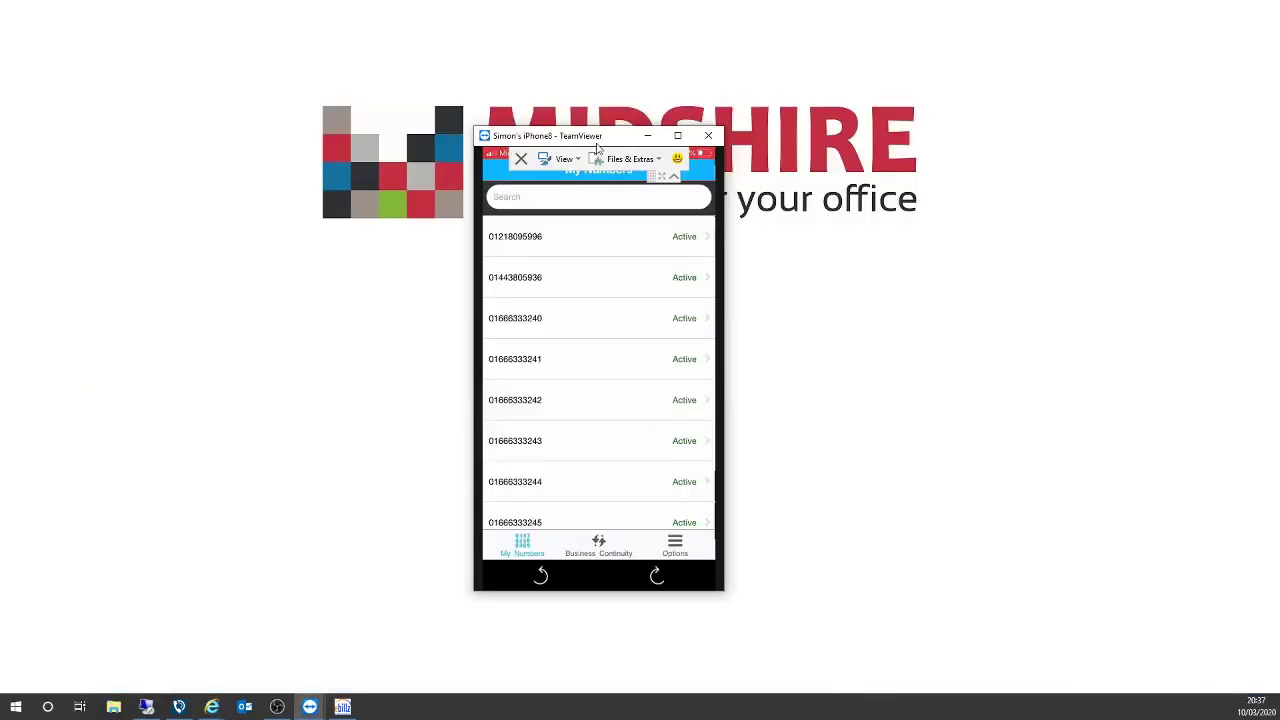
Switch from the iPhone mirror to the browser's 'Sip Trunk Call Manager | Midshire' tab.
{"action": "left_click_drag", "start_coordinate": [595, 143], "coordinate": [580, 124]}
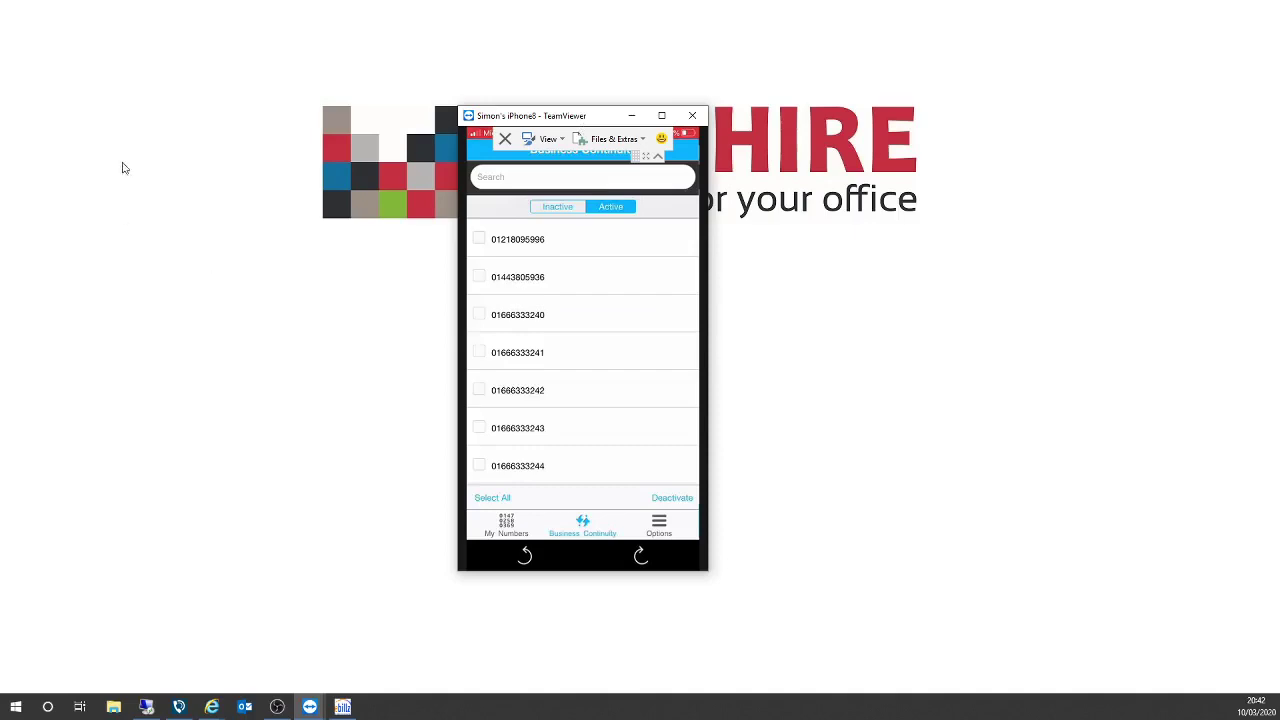
{"action": "key", "text": "alt+Tab"}
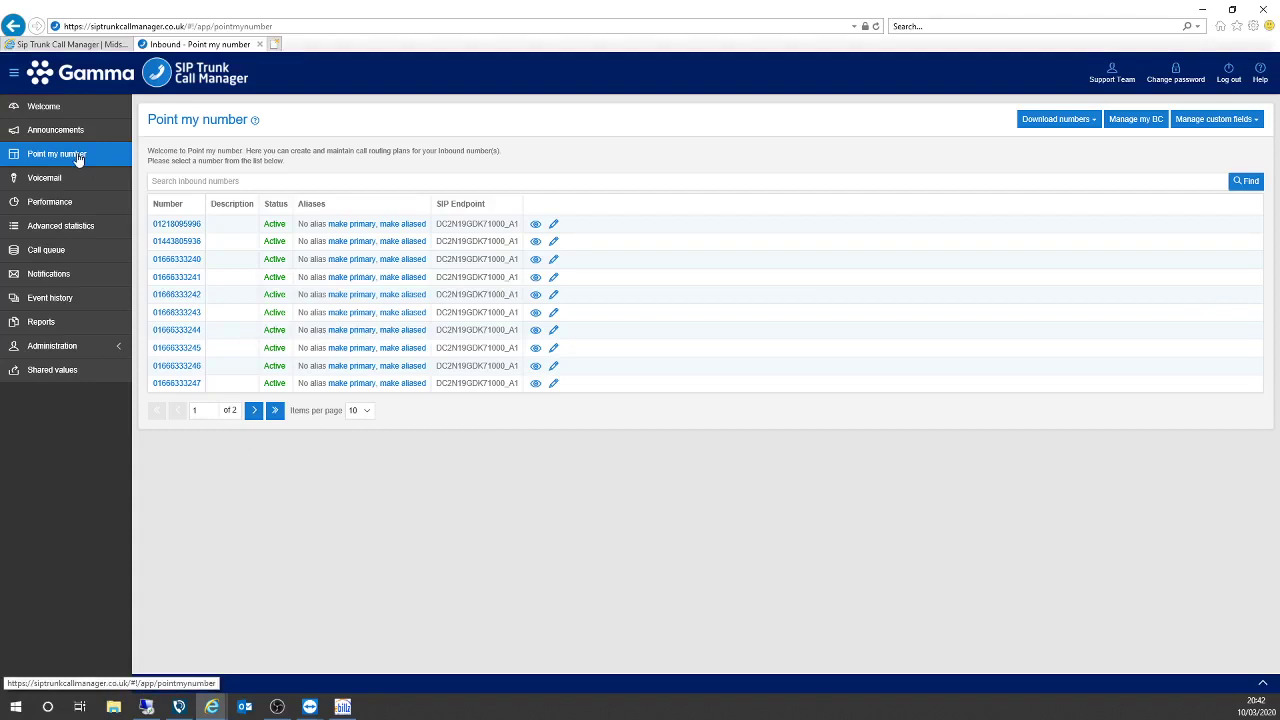
{"action": "left_click", "coordinate": [71, 45]}
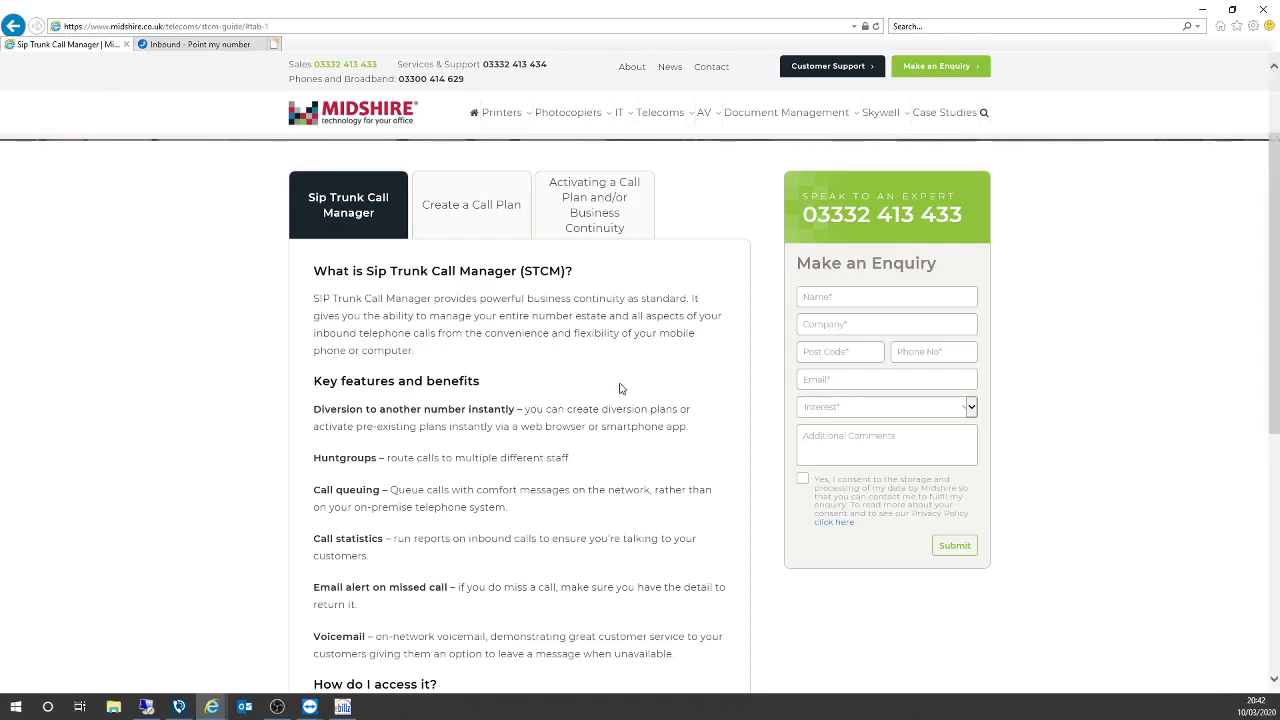